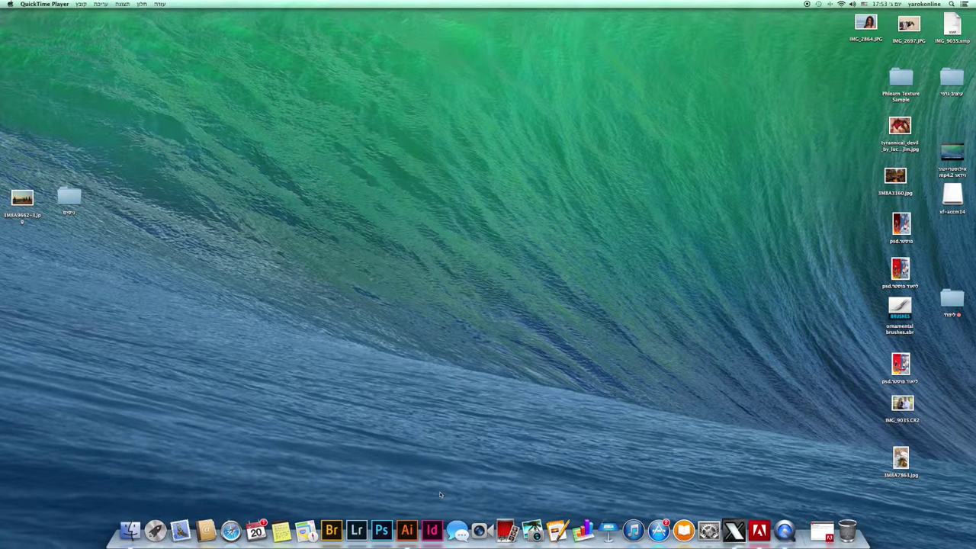
- Launch Illustrator and create a new 280 × 200 mm CMYK document, Untitled-1
left_click(410, 526)
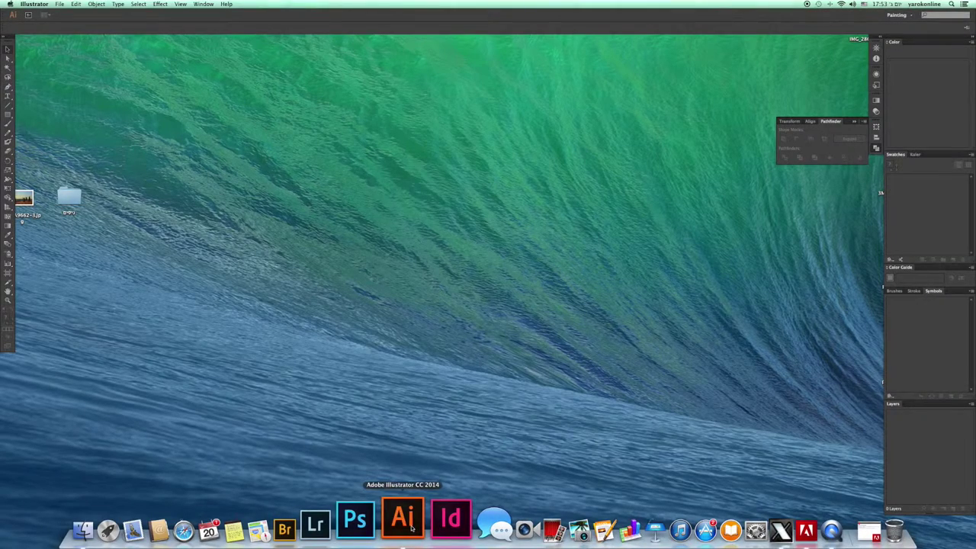
left_click(66, 6)
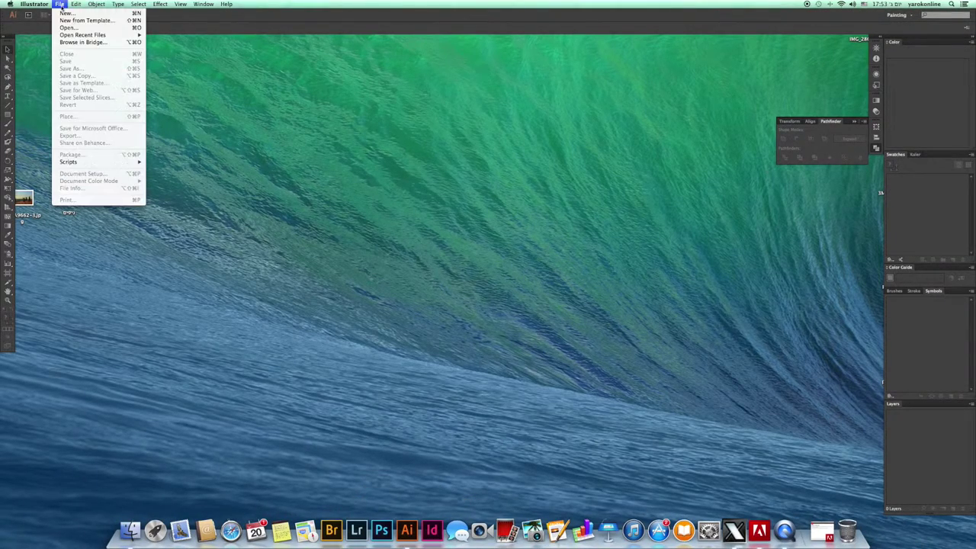
left_click(64, 17)
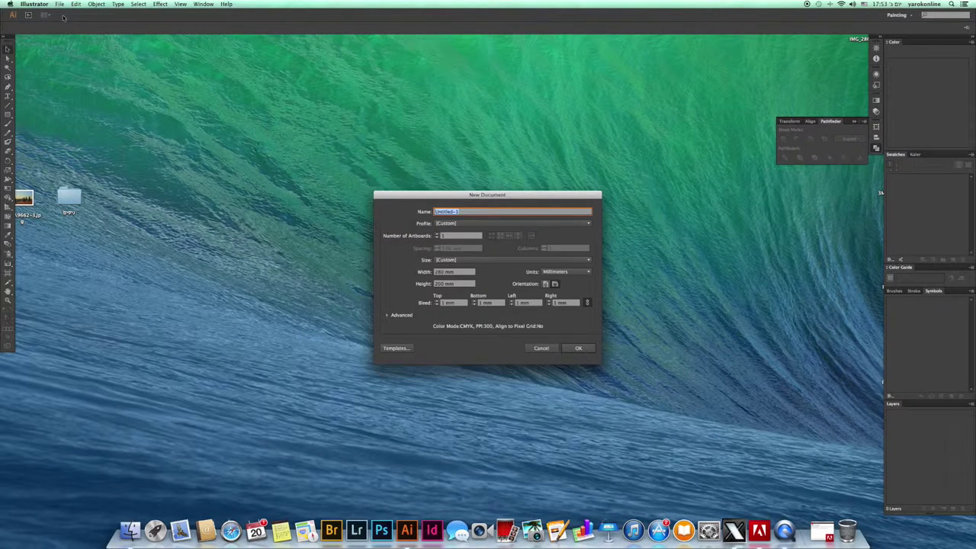
left_click(579, 349)
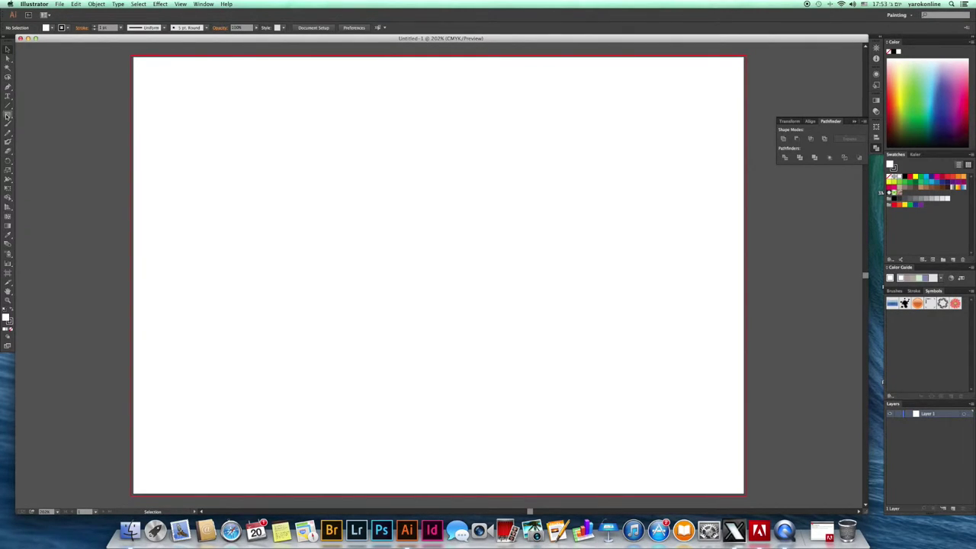
- Draw a circle with the Ellipse tool near the artboard's upper right
left_click_drag(8, 114, 51, 132)
left_click_drag(609, 121, 667, 199)
left_click(7, 48)
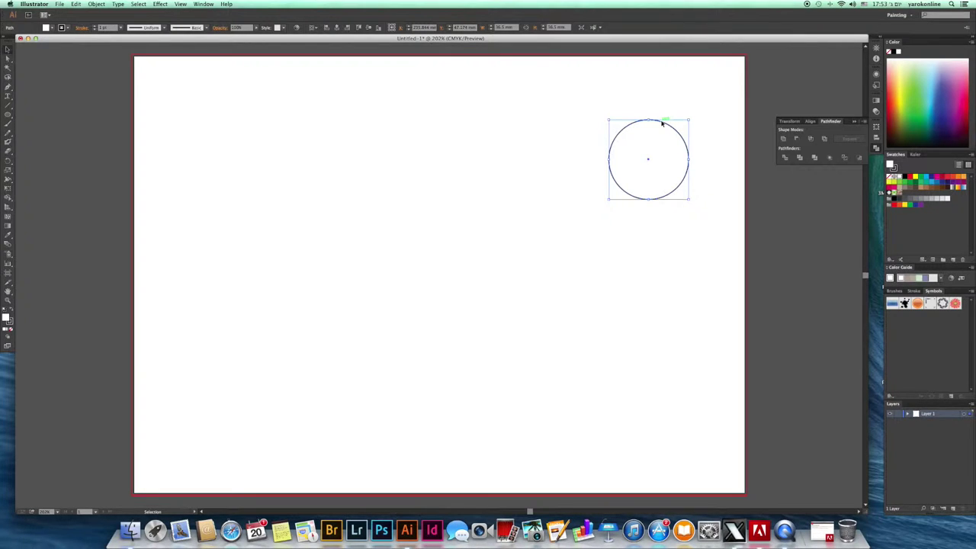
- Alt+Shift-drag a touching copy below the circle, then repeat twice with Cmd+D for four circles
left_click_drag(662, 123, 657, 204)
scroll(657, 203, "down", 3)
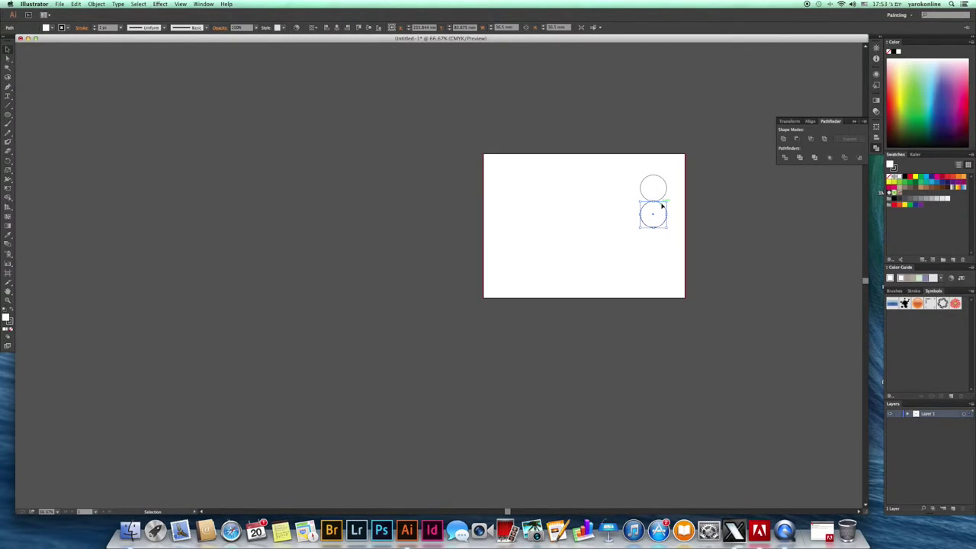
scroll(662, 206, "up", 3)
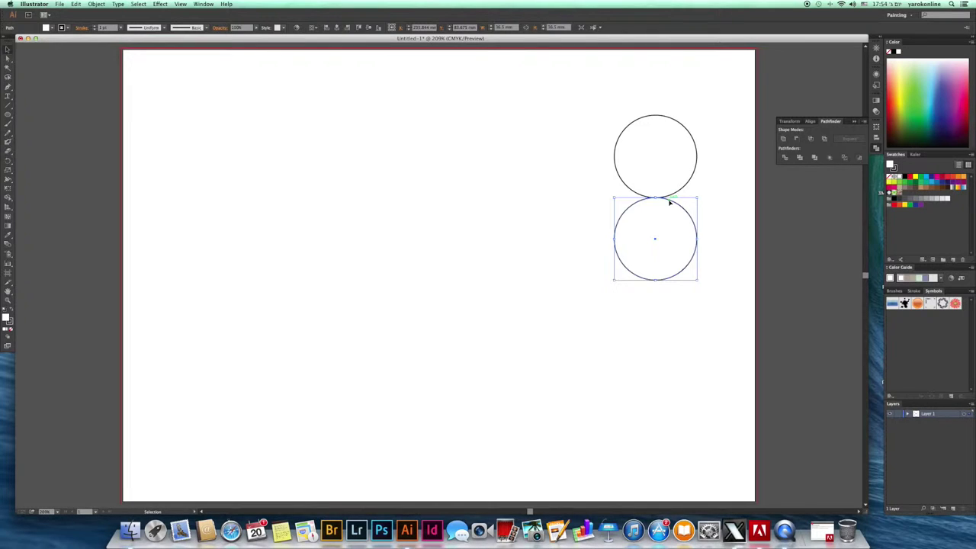
key("super+d")
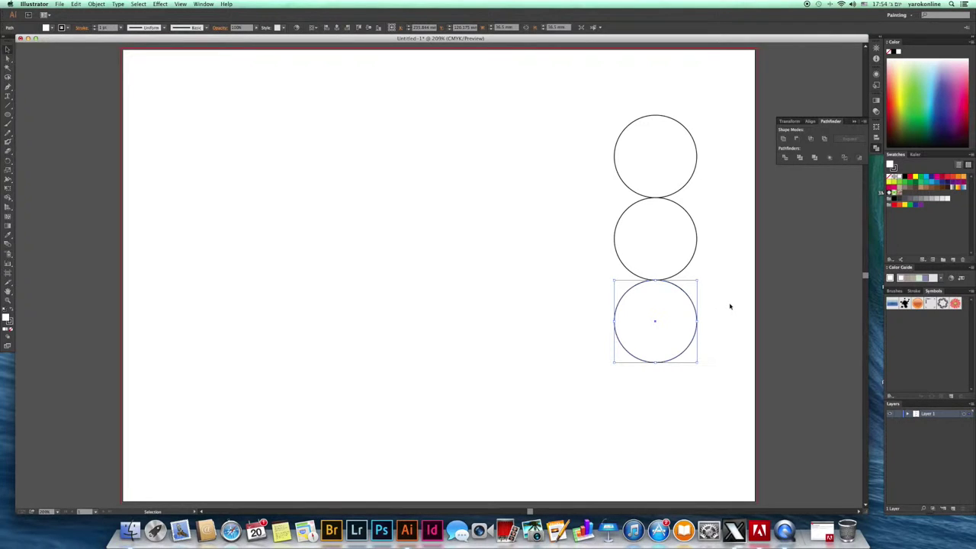
key("super+d")
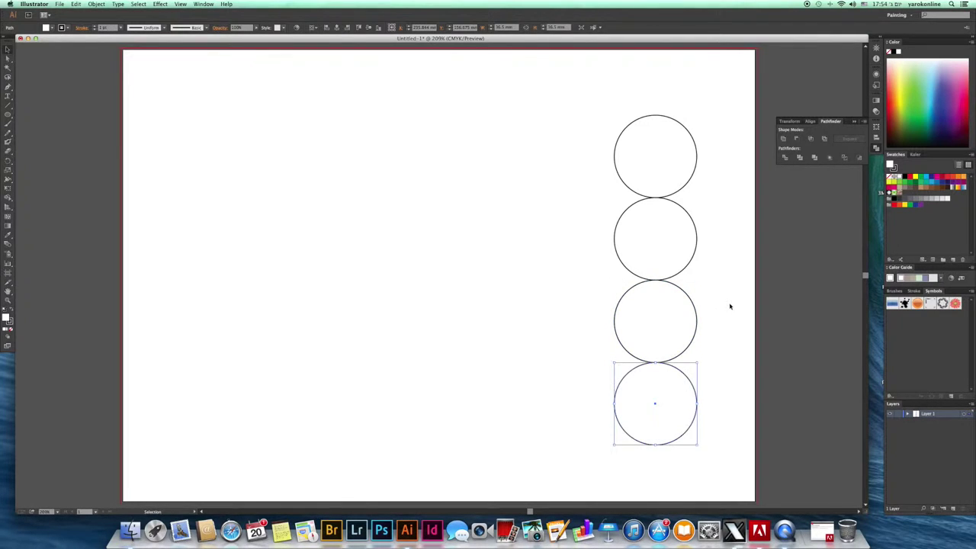
- Set the top circle's stroke colour to blue
left_click(689, 182)
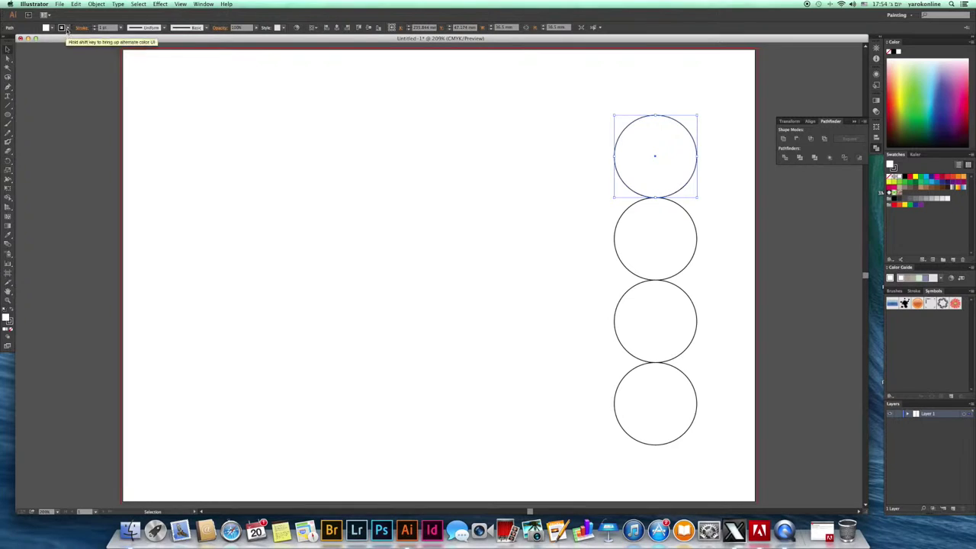
left_click(51, 28)
left_click(44, 42)
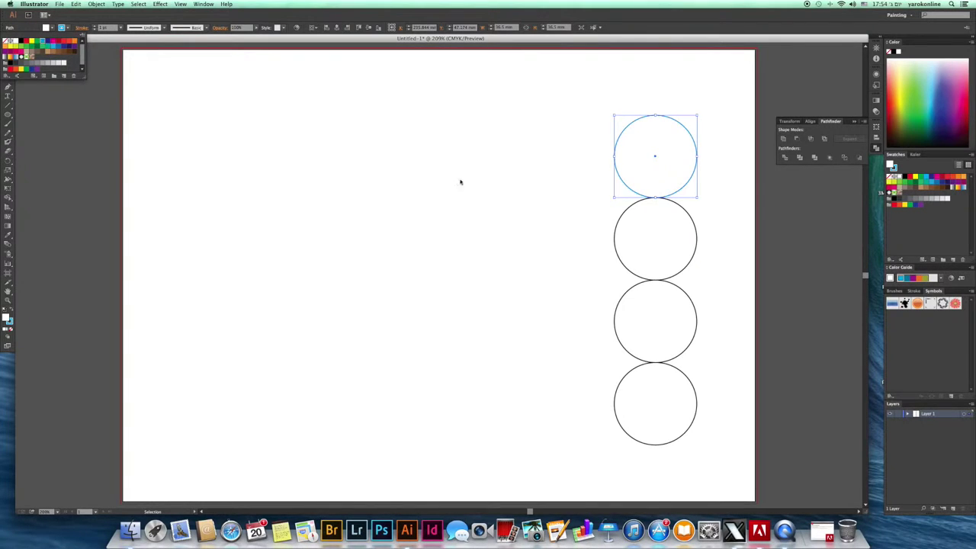
left_click(623, 214)
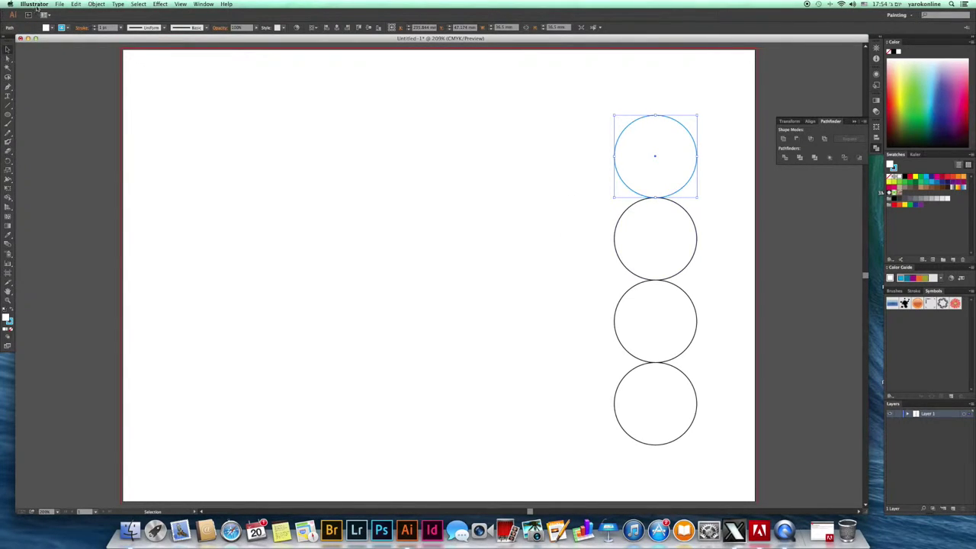
left_click(66, 28)
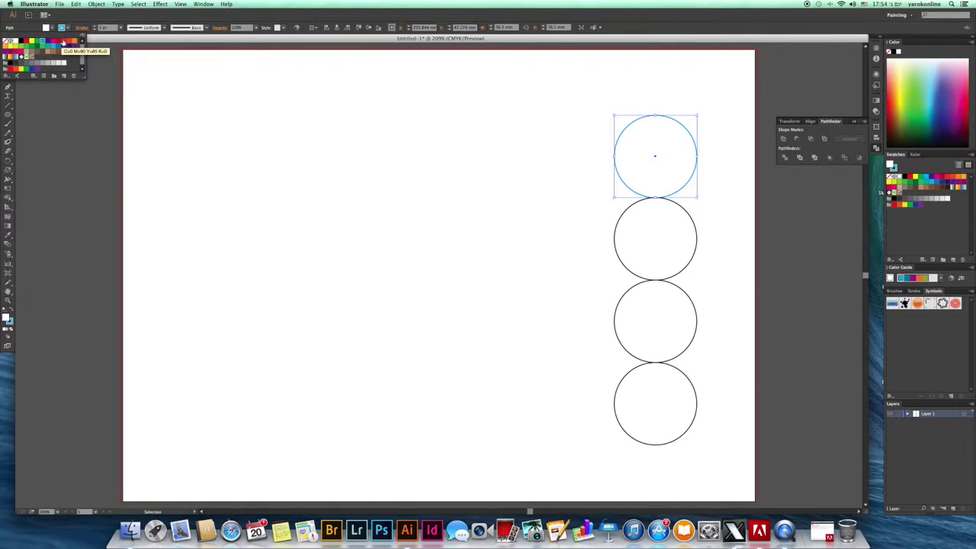
left_click(23, 47)
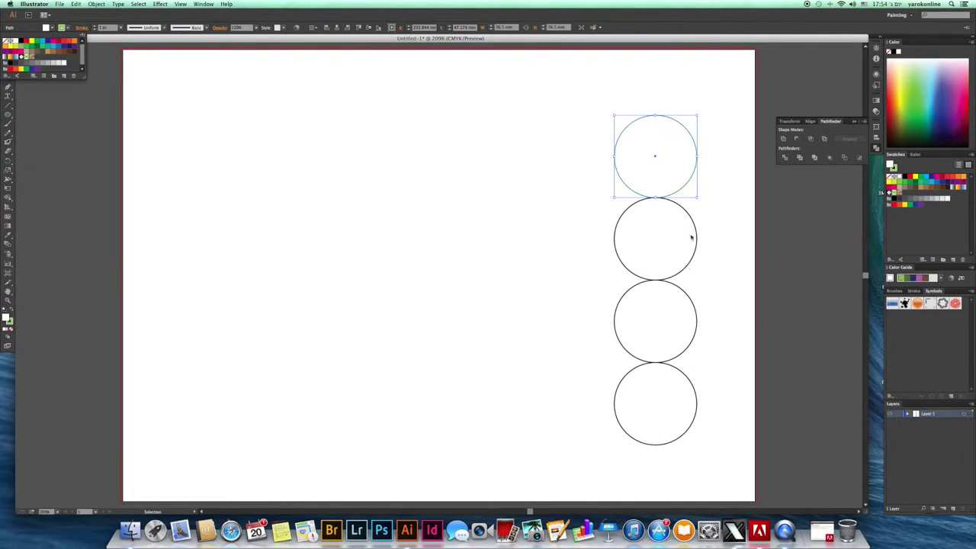
left_click(43, 40)
left_click(696, 229)
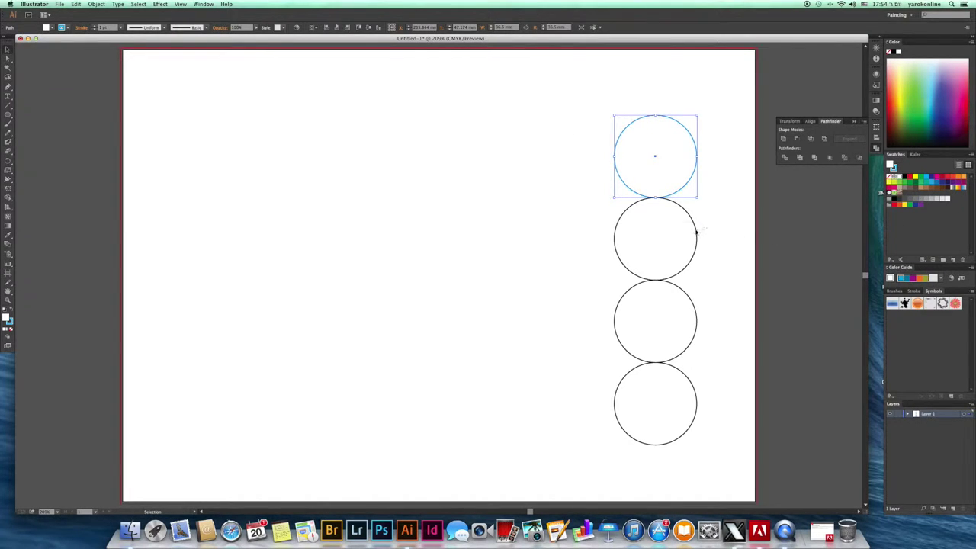
- Set the second circle's stroke colour to green
left_click(696, 233)
left_click(66, 28)
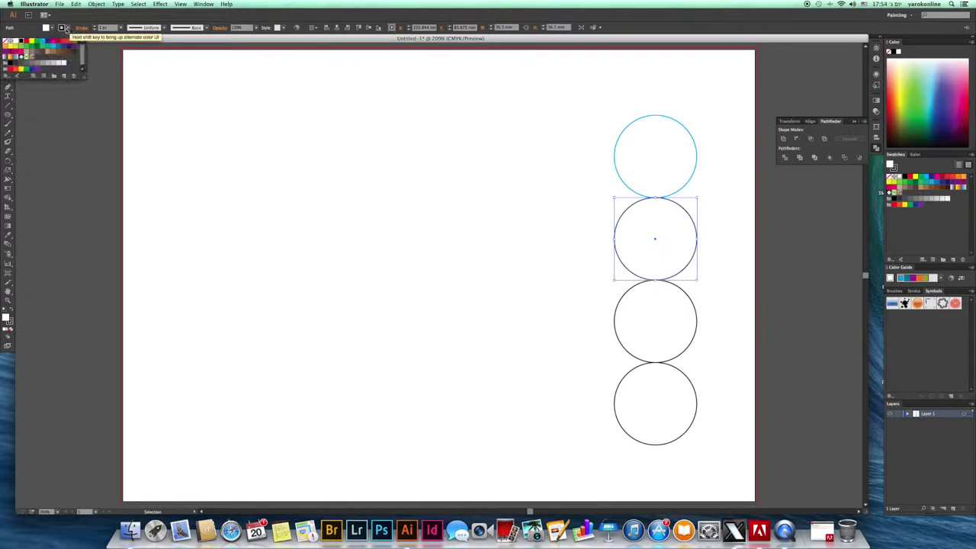
left_click(26, 47)
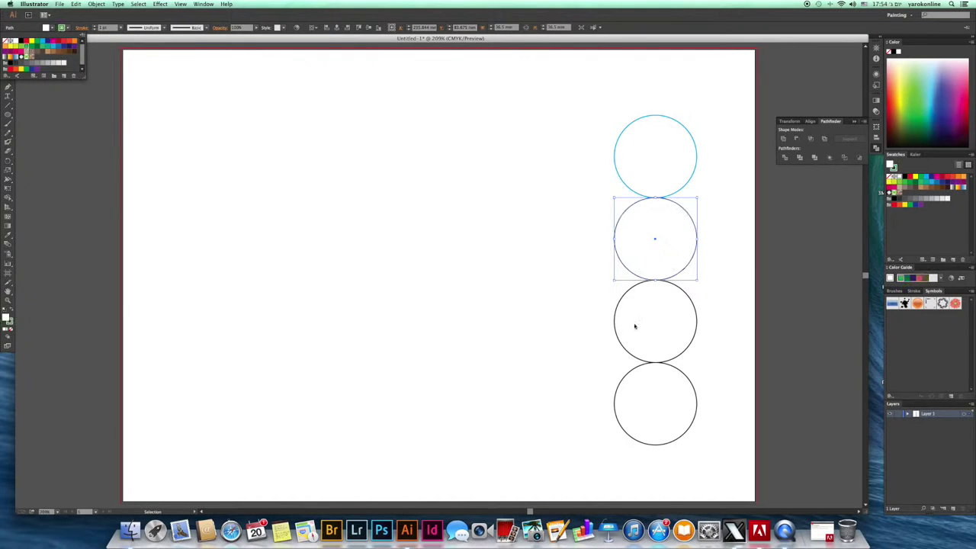
left_click(708, 312)
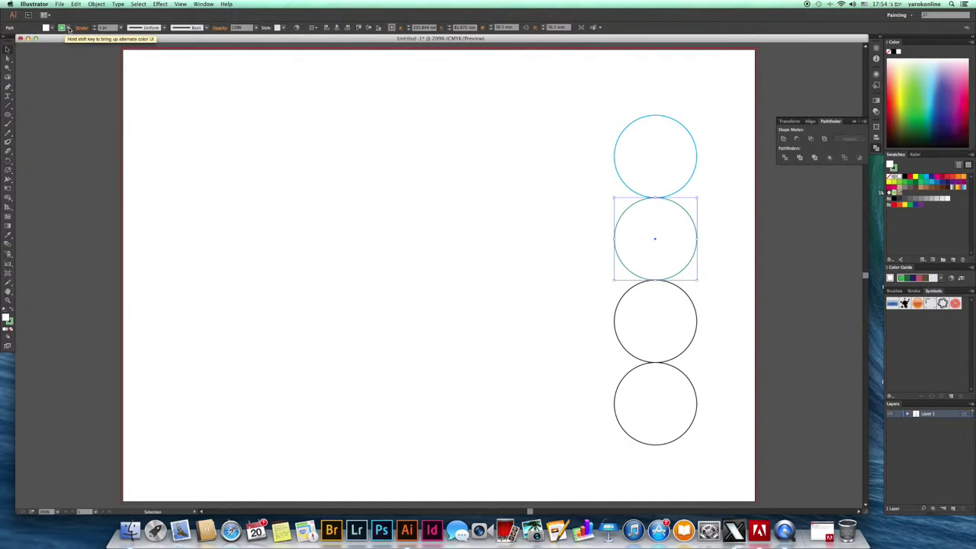
left_click(69, 28)
left_click(21, 47)
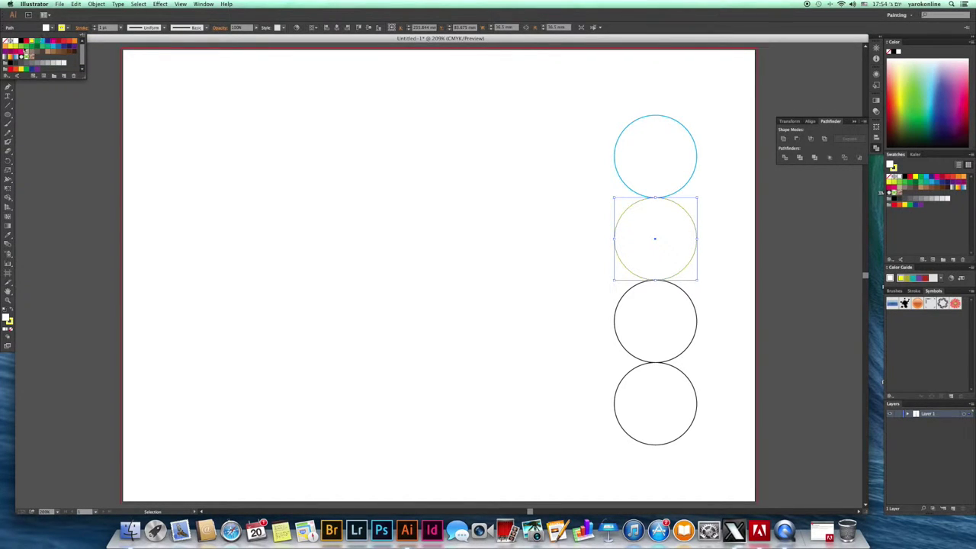
left_click(30, 51)
left_click(687, 321)
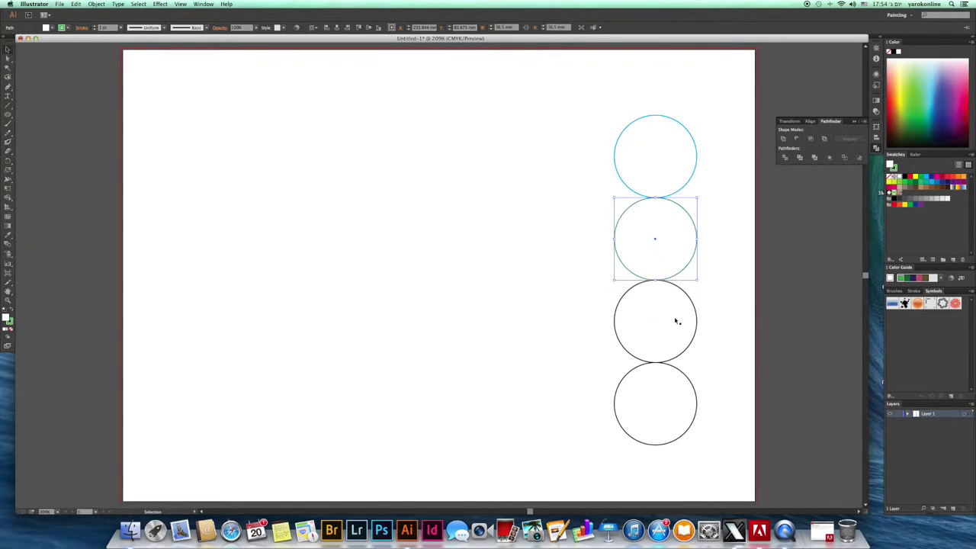
- Give the third circle a yellow stroke and the bottom circle a magenta stroke
left_click(695, 309)
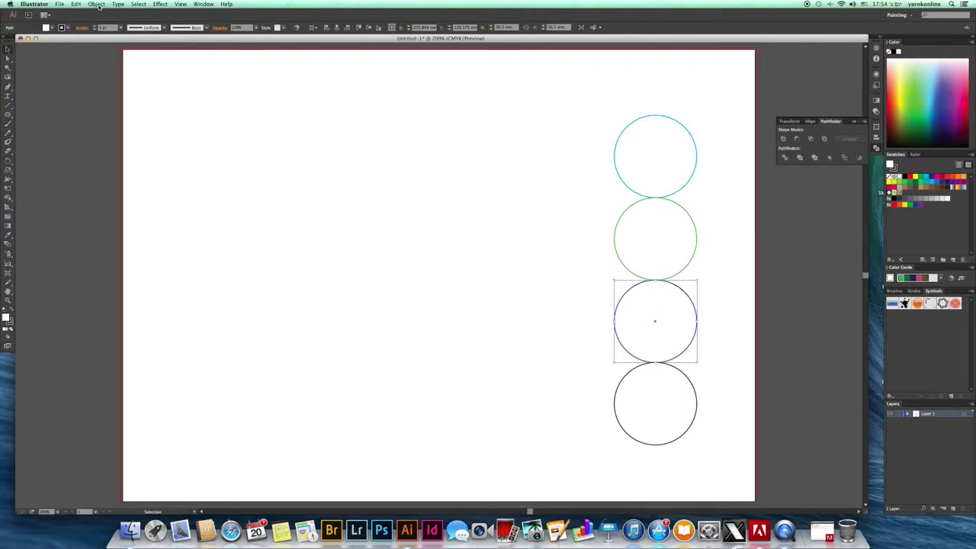
left_click(68, 28)
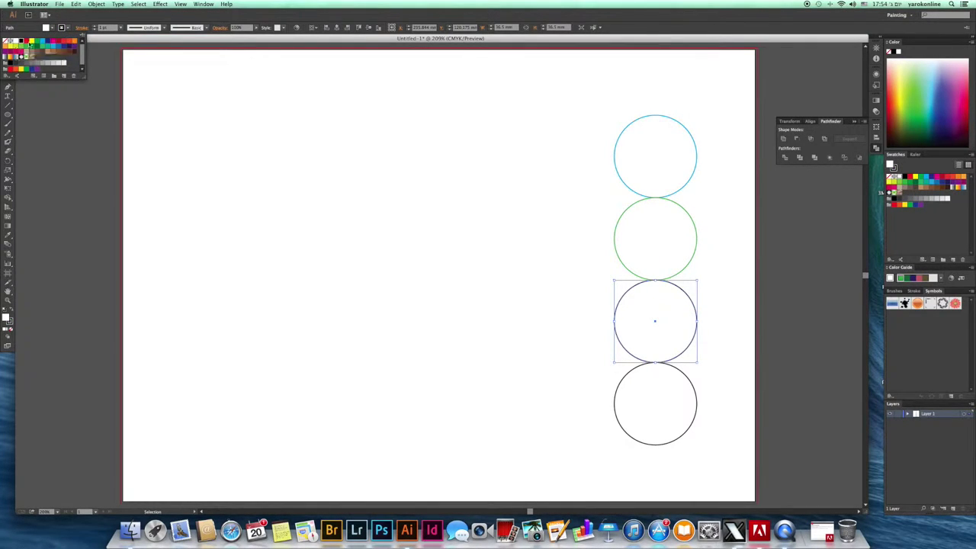
left_click(31, 46)
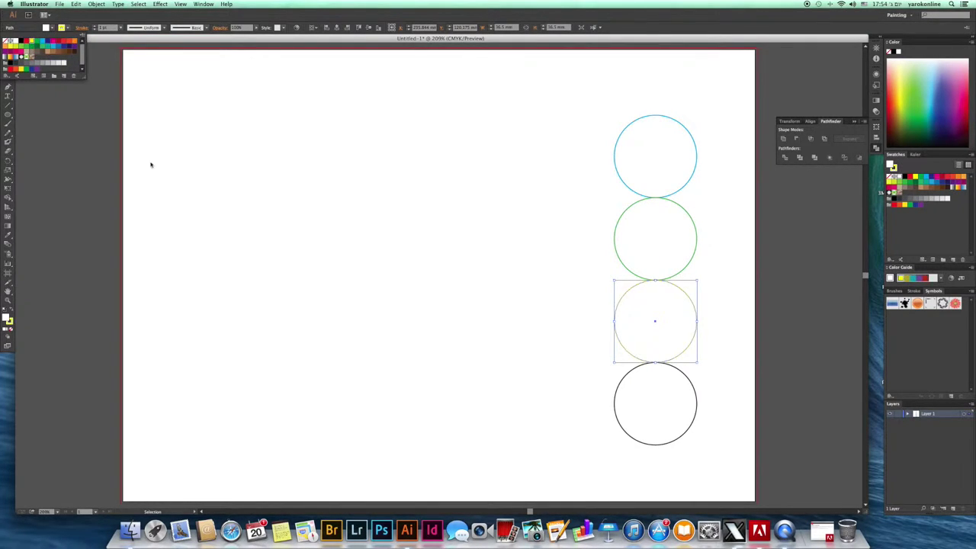
key("Escape")
left_click(695, 390)
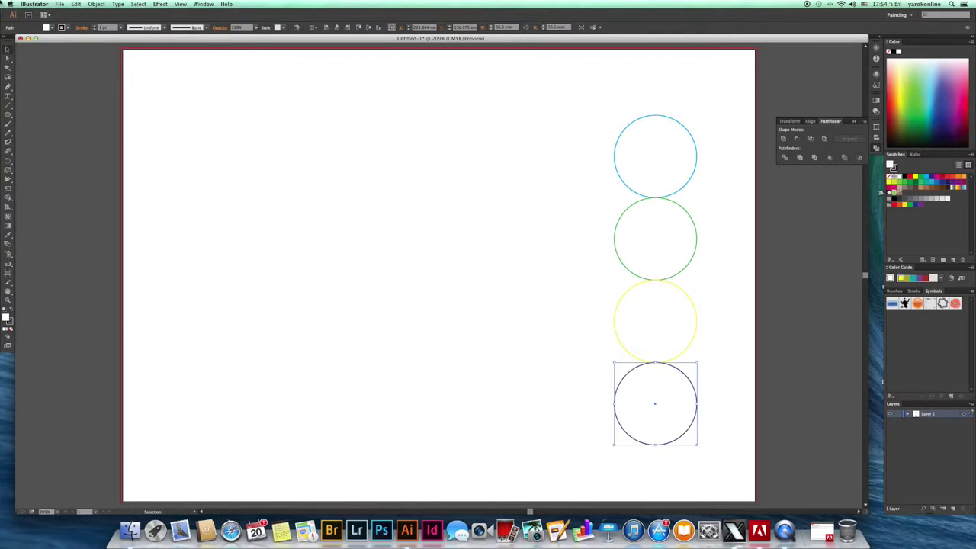
left_click(68, 28)
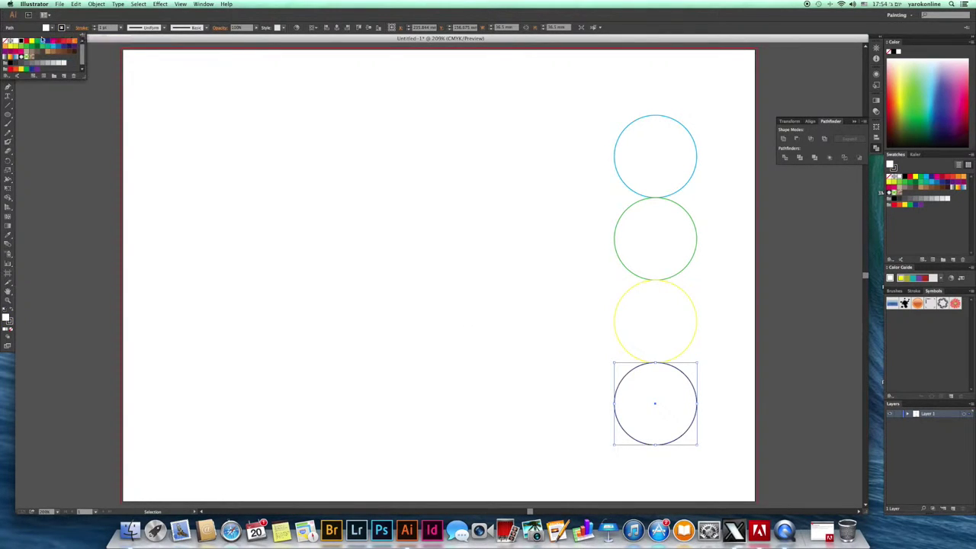
left_click(53, 42)
key("Escape")
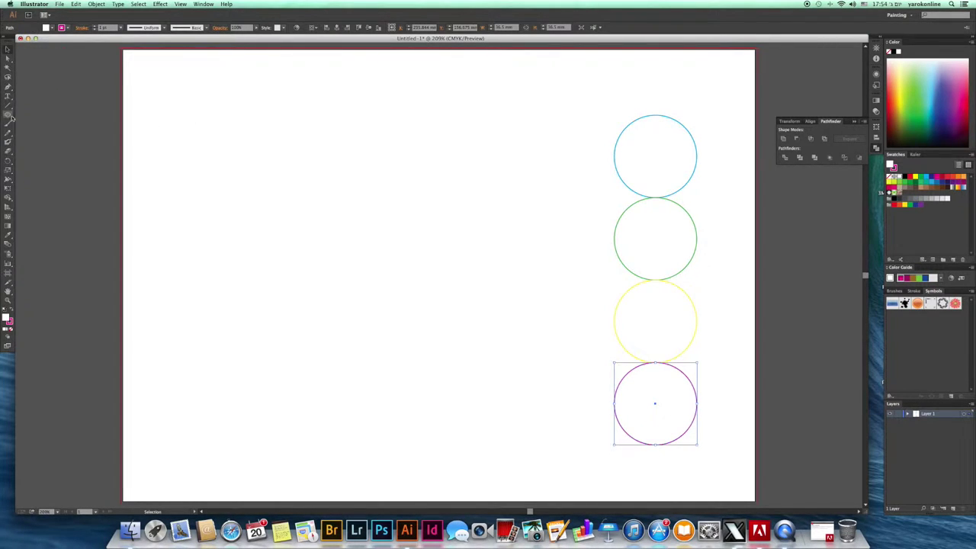
left_click(688, 132)
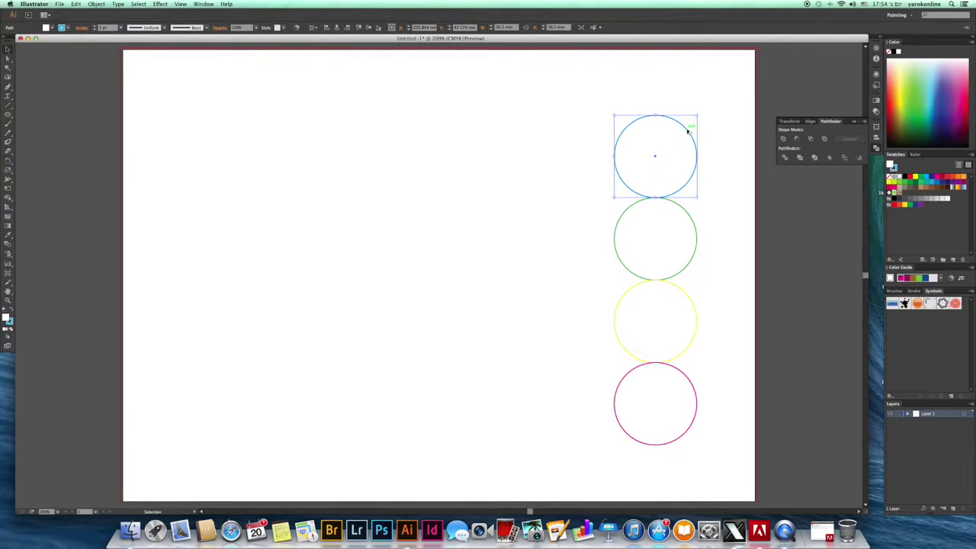
left_click_drag(688, 132, 372, 249)
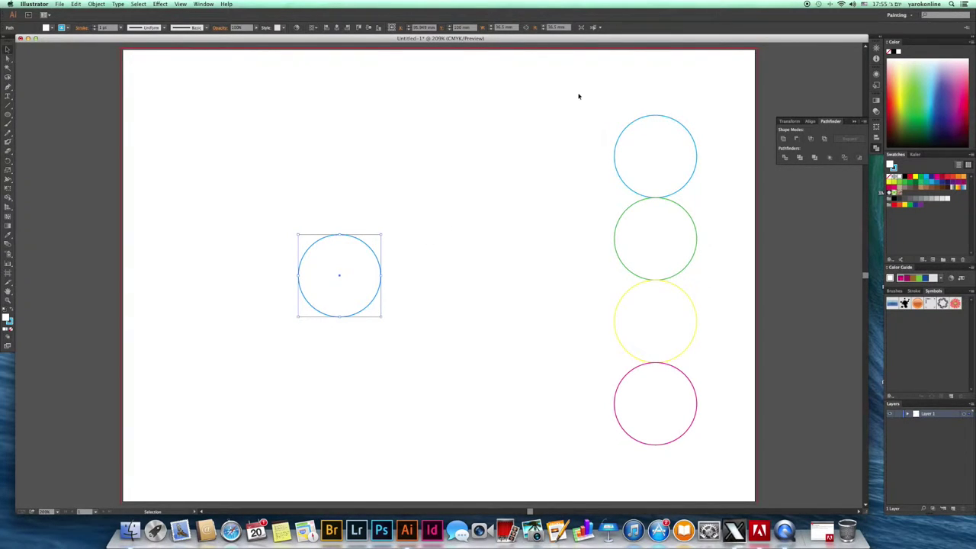
left_click_drag(578, 93, 727, 480)
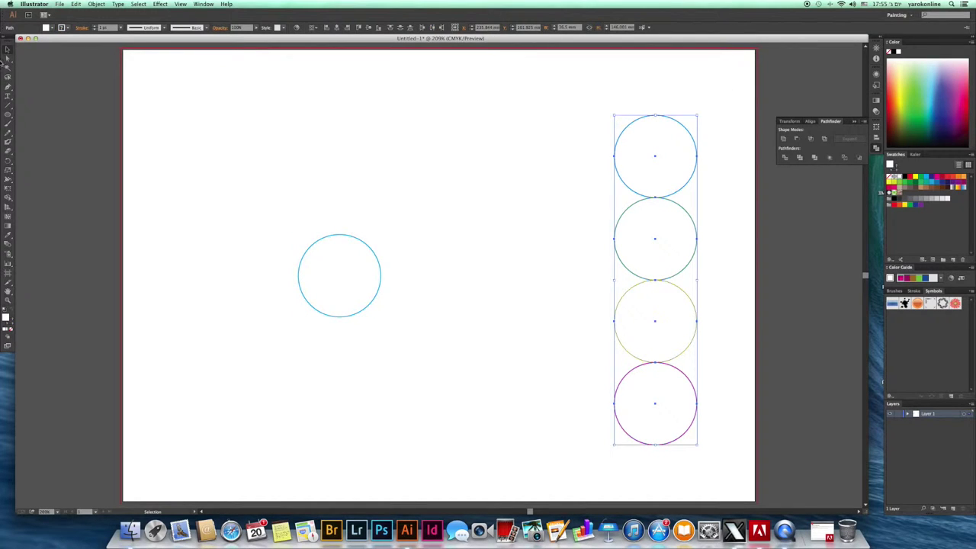
left_click(8, 246)
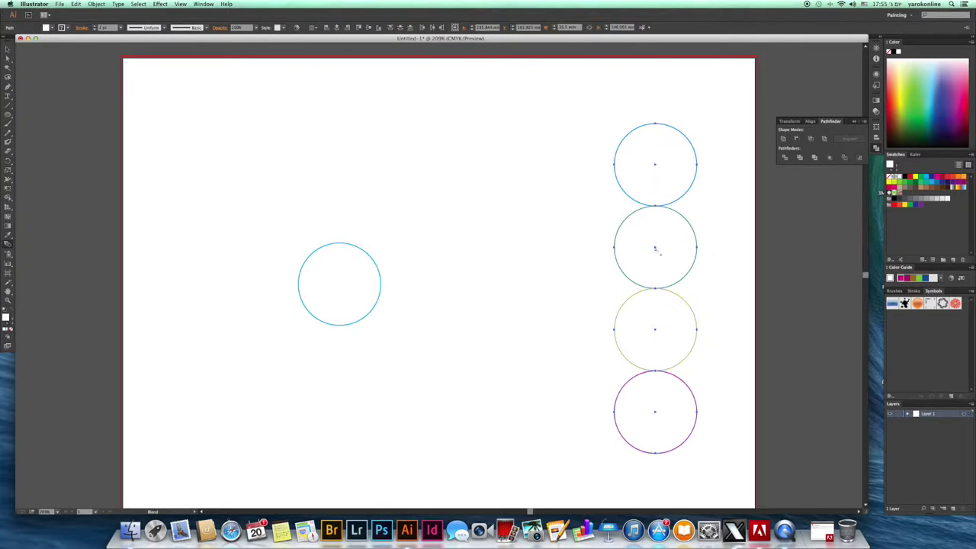
left_click(656, 248)
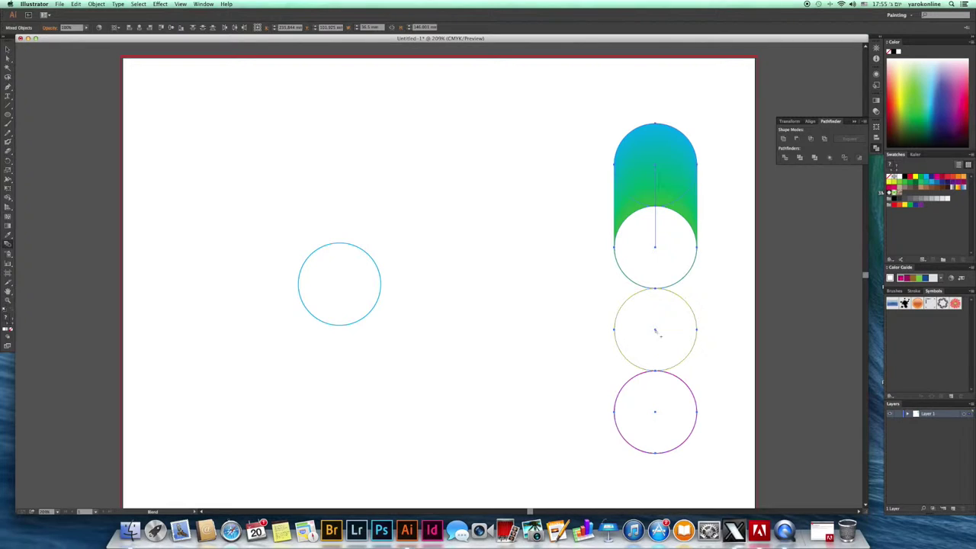
left_click(656, 331)
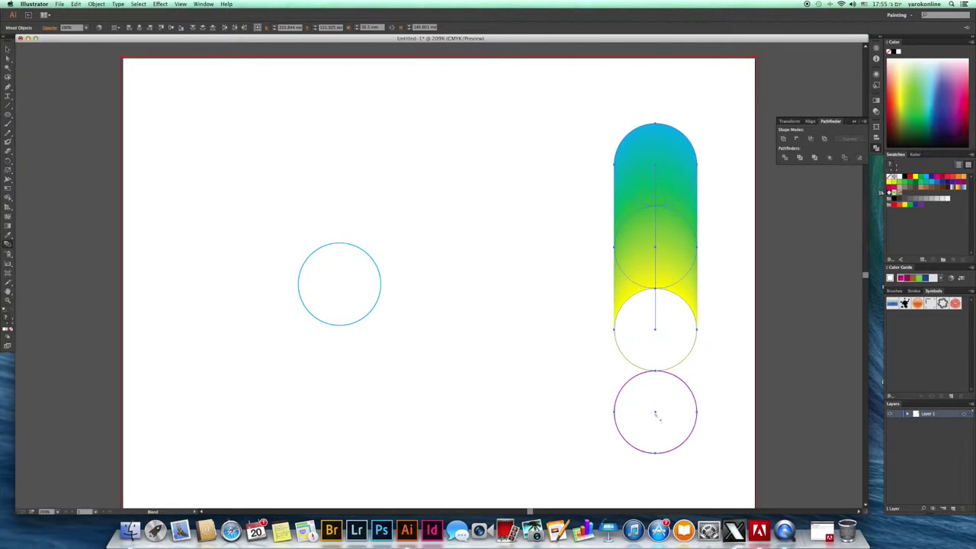
left_click(655, 413)
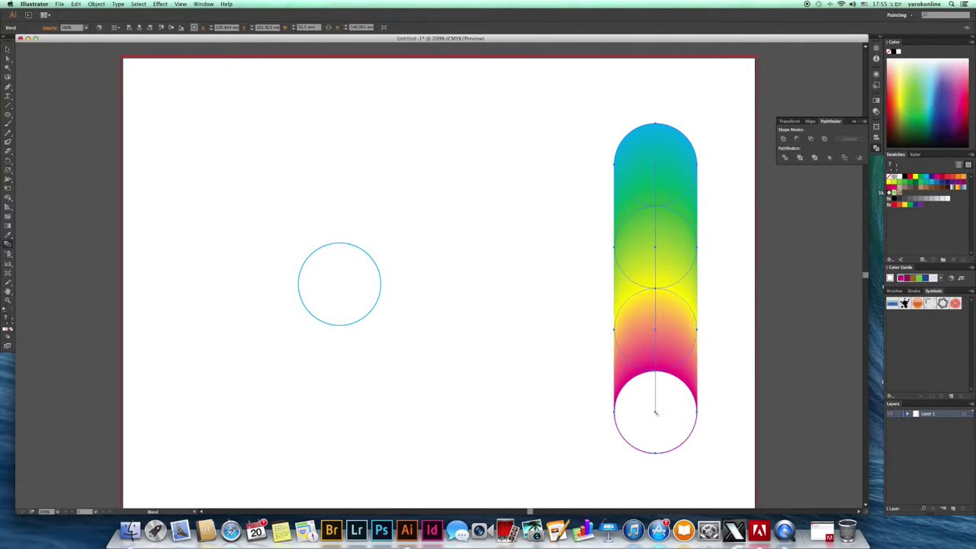
key("super+z")
key("super+z")
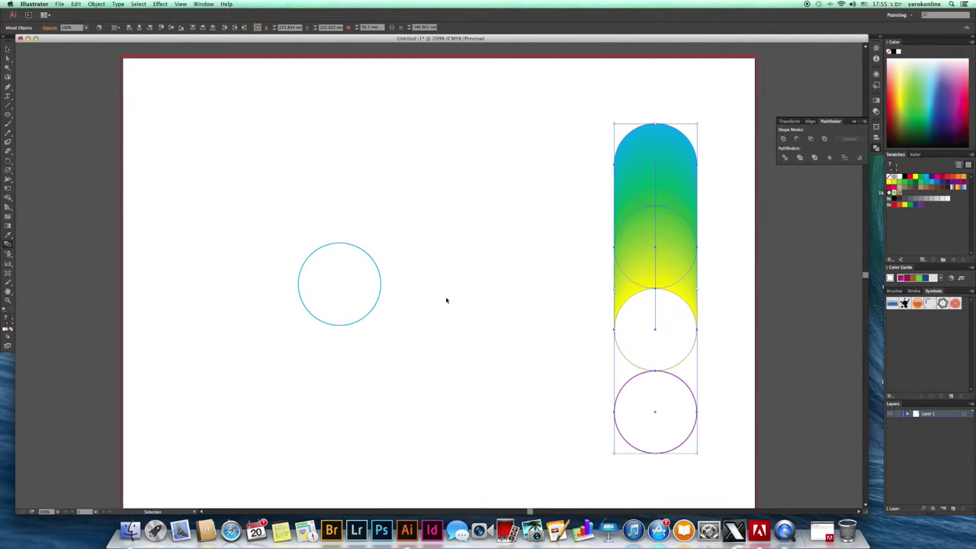
key("super+z")
key("super+z")
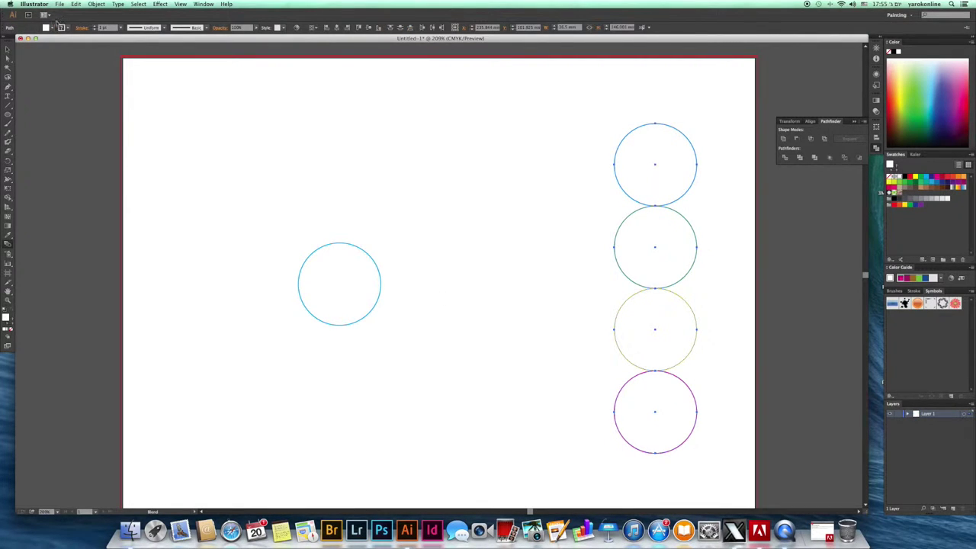
- Set the circles' fill to [None]
left_click(52, 28)
left_click(10, 44)
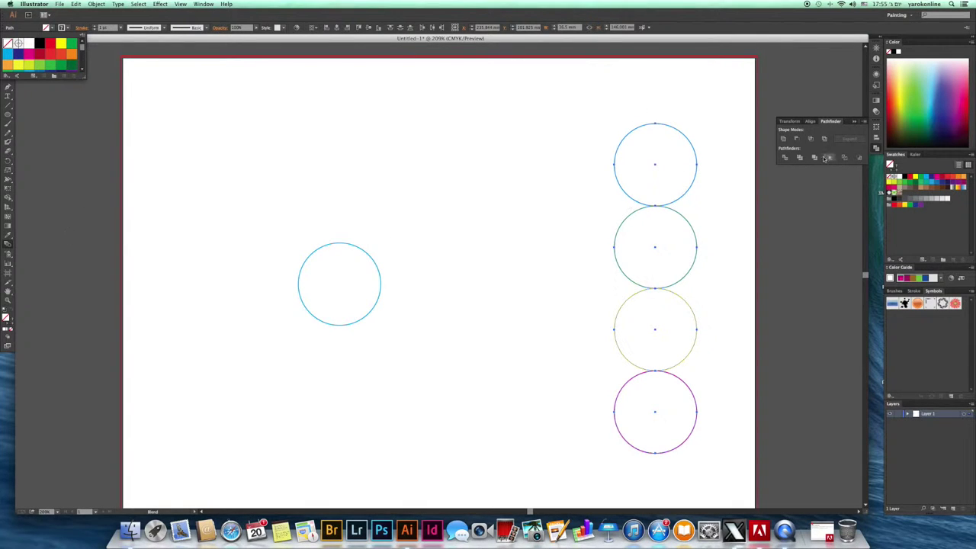
left_click(655, 165)
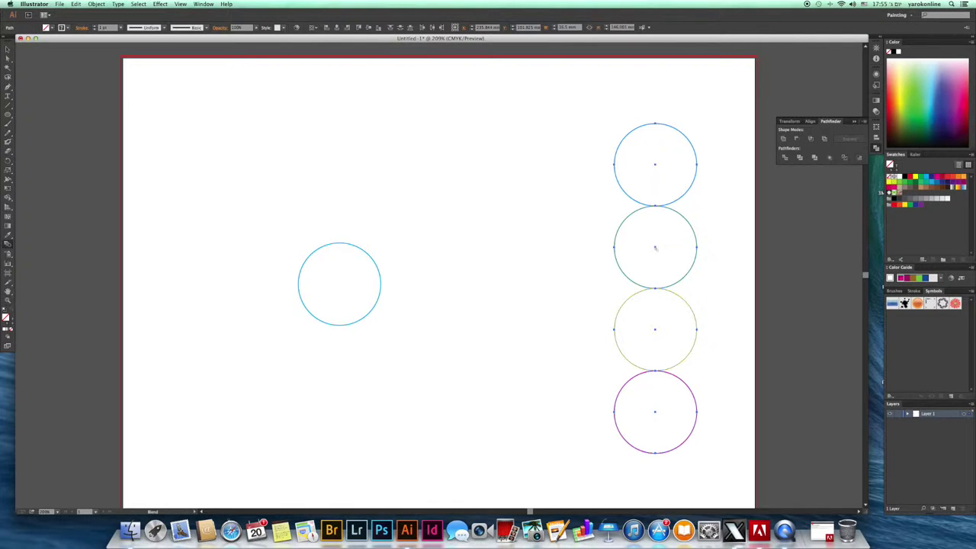
- Blend the four circles by clicking each centre from top to bottom
left_click(655, 248)
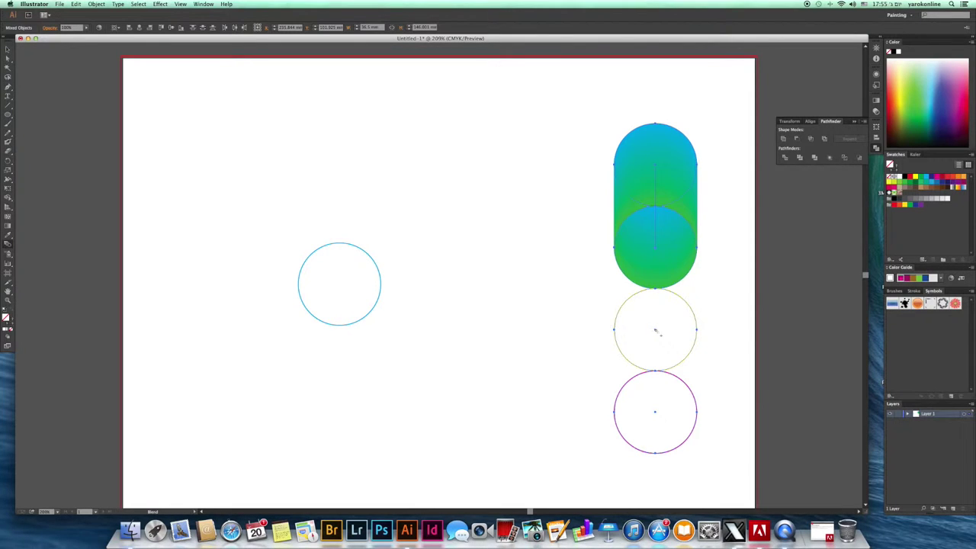
left_click(656, 330)
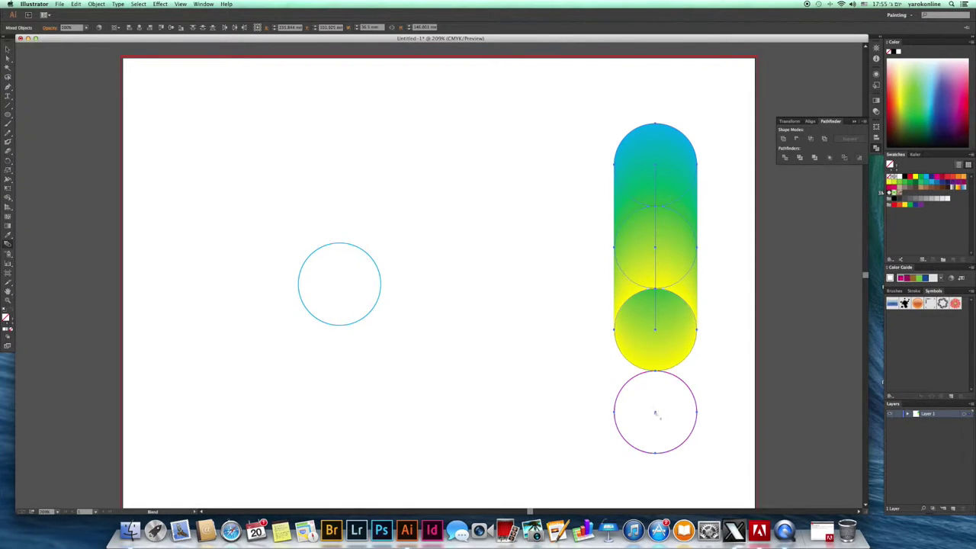
left_click(655, 413)
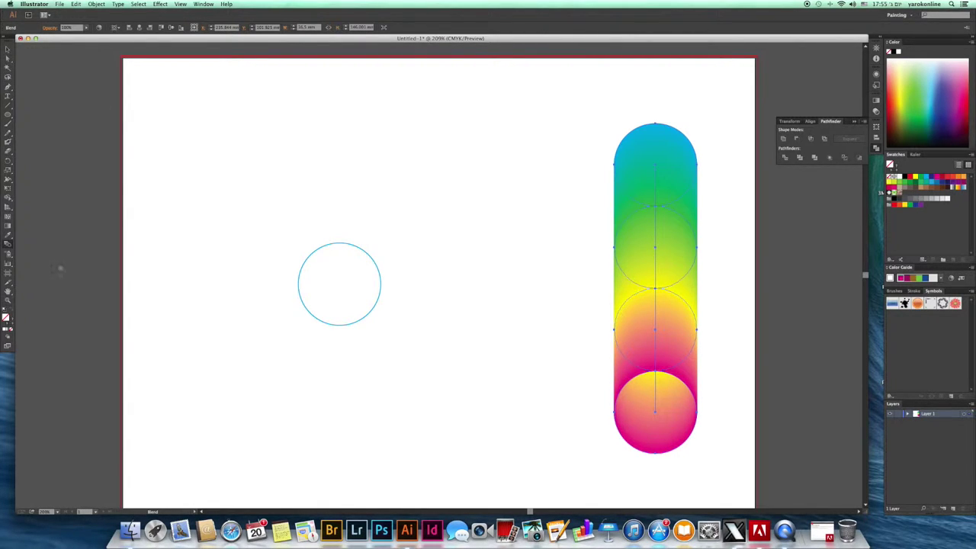
- Set the blend spacing to Specified Steps with 15 steps, previewing before applying
double_click(8, 245)
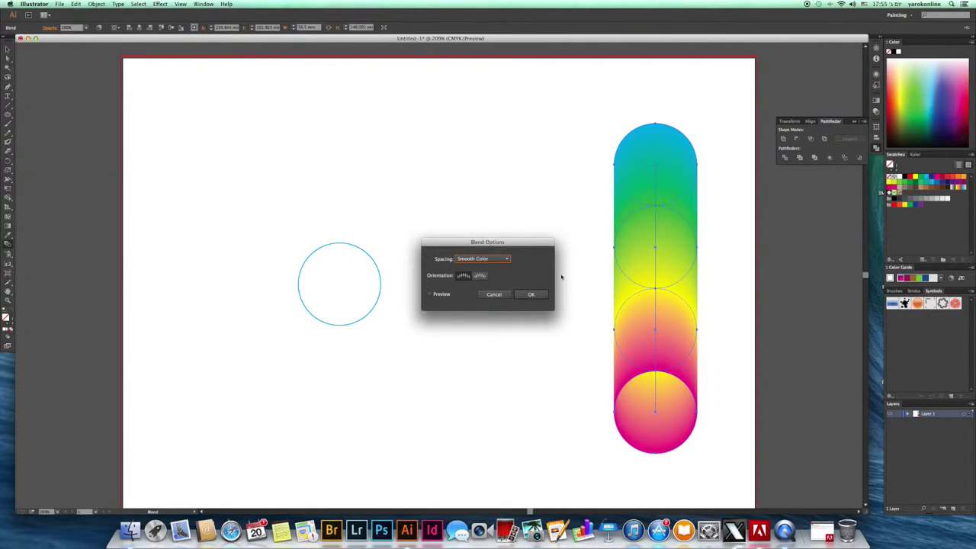
left_click(505, 259)
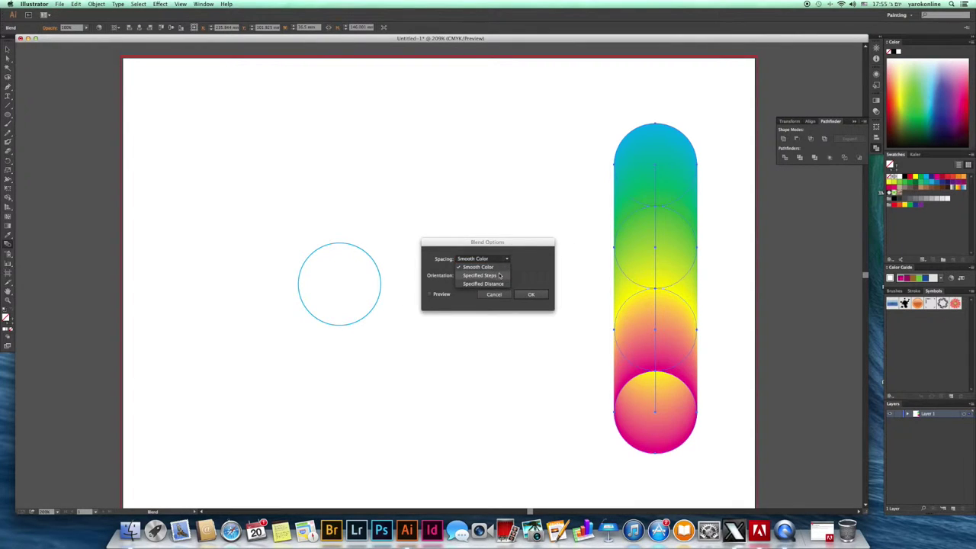
left_click(500, 275)
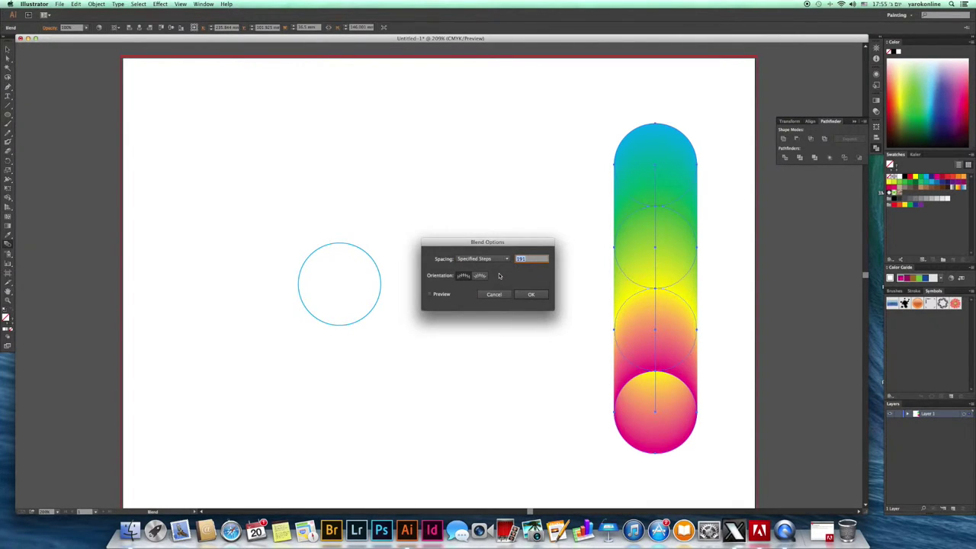
type("15")
left_click(431, 294)
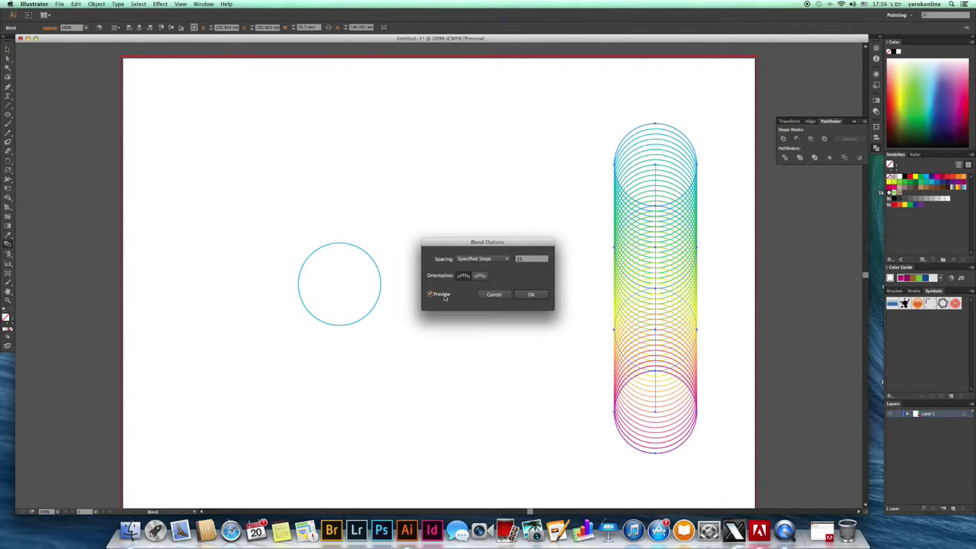
left_click(531, 295)
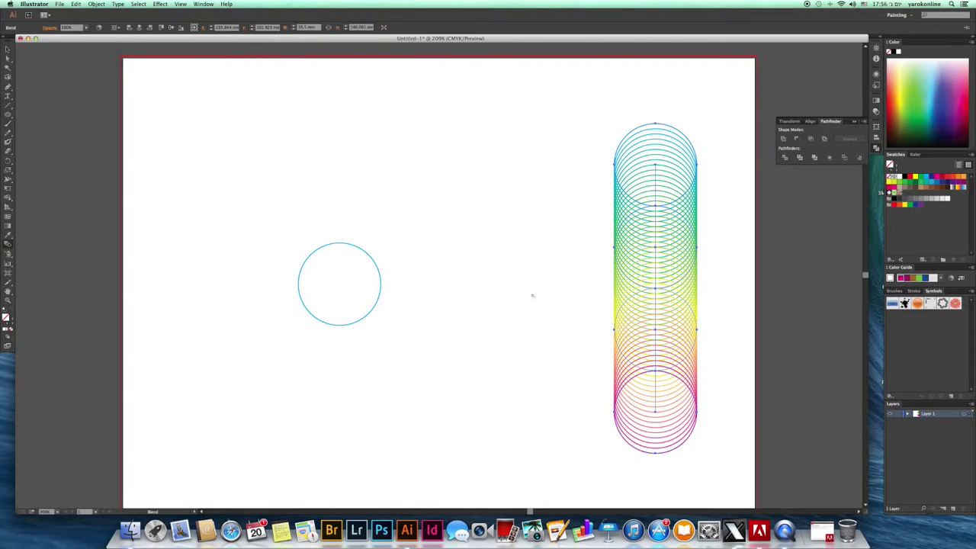
- Select the blend and the lone circle, then apply Object > Blend > Replace Spine
left_click(8, 50)
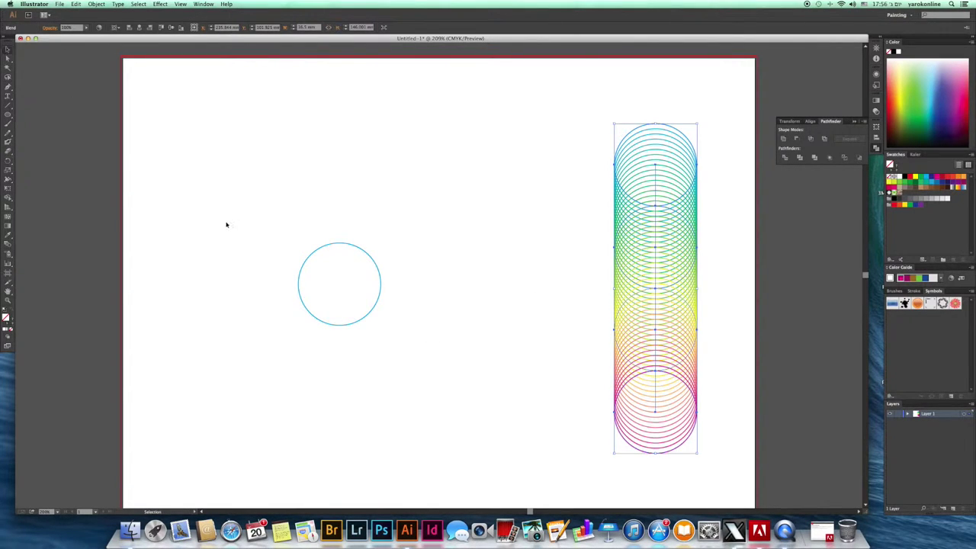
left_click(324, 250, "shift")
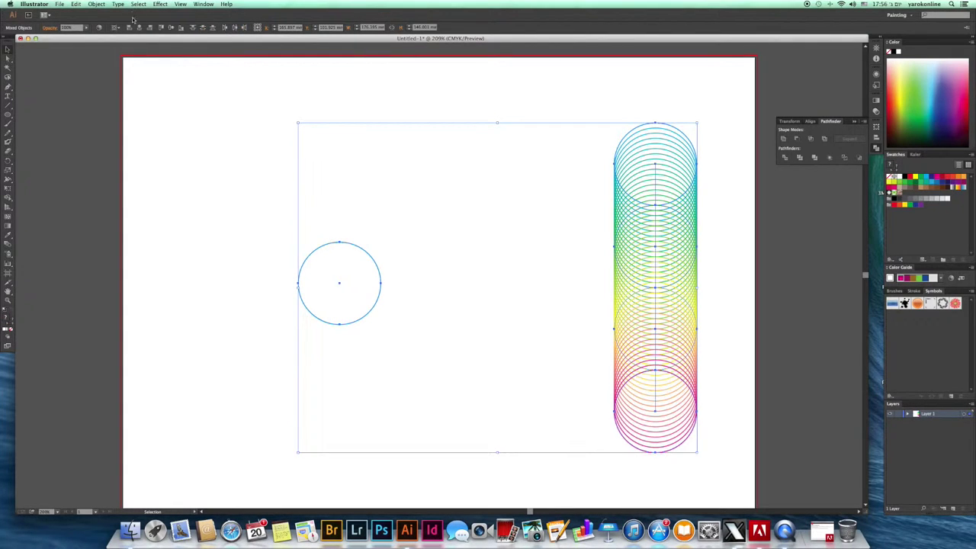
left_click(98, 5)
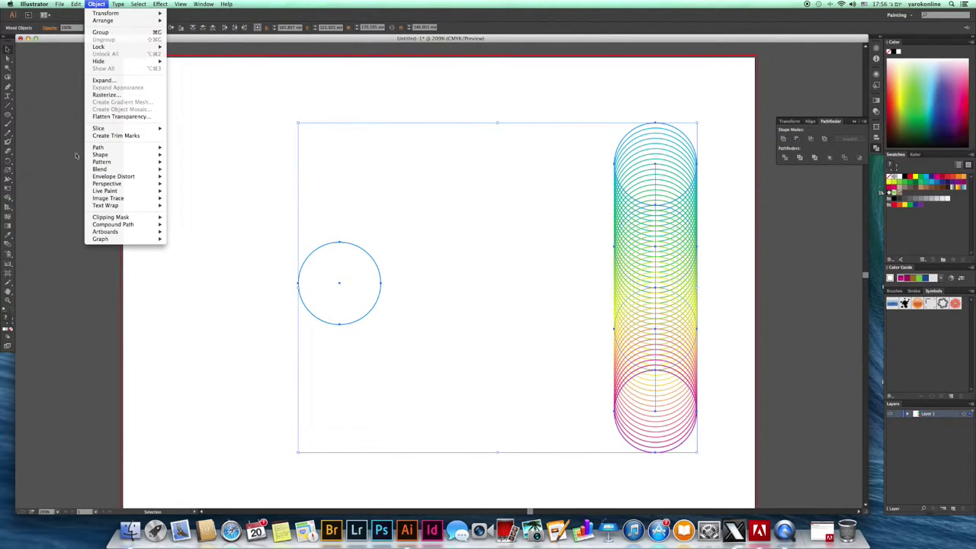
mouse_move(102, 169)
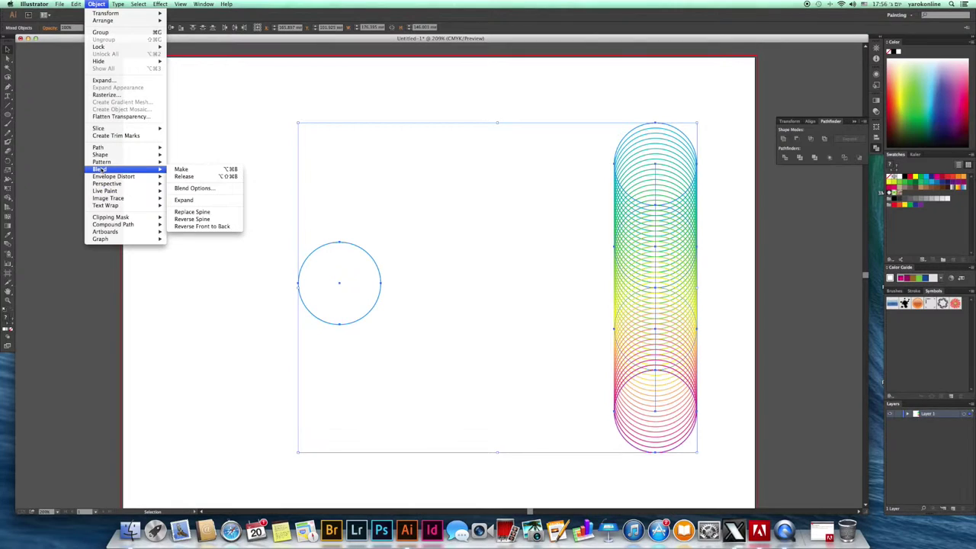
left_click(177, 215)
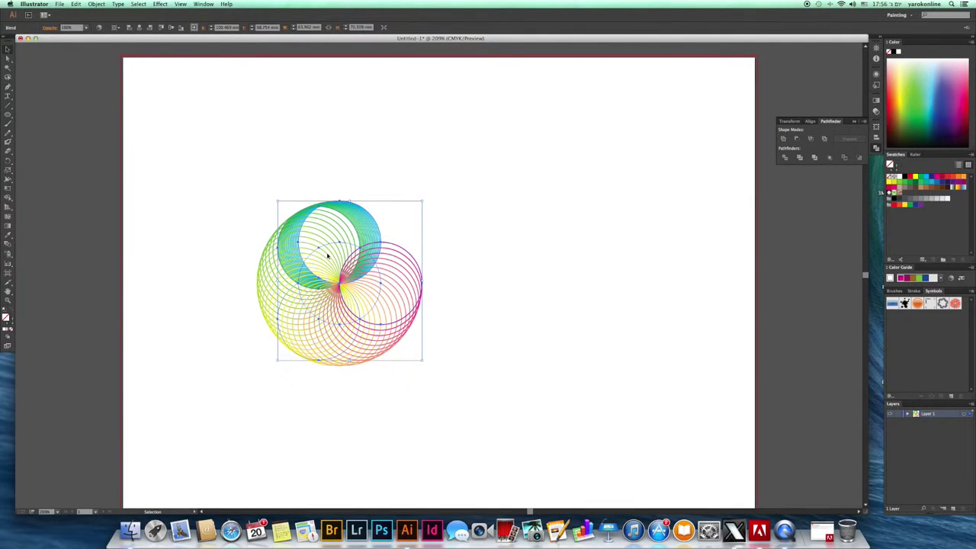
- Move the blend toward the page centre and reshape its spine by deleting an anchor and adjusting a handle
left_click_drag(324, 253, 453, 260)
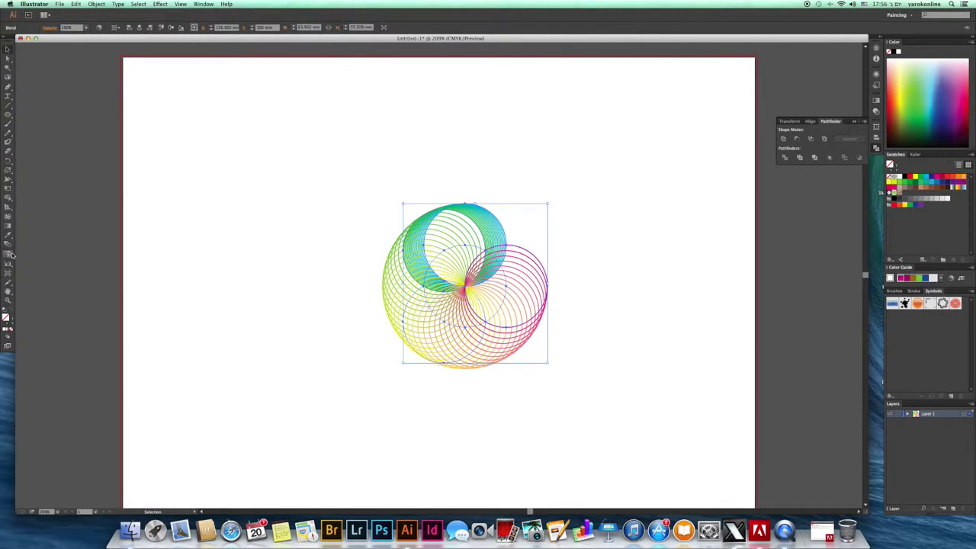
left_click(8, 86)
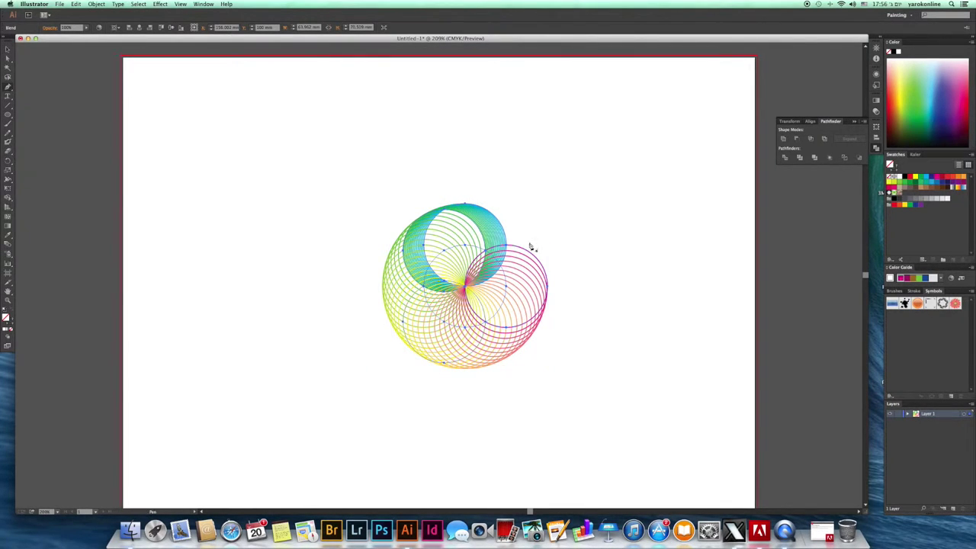
left_click(505, 279)
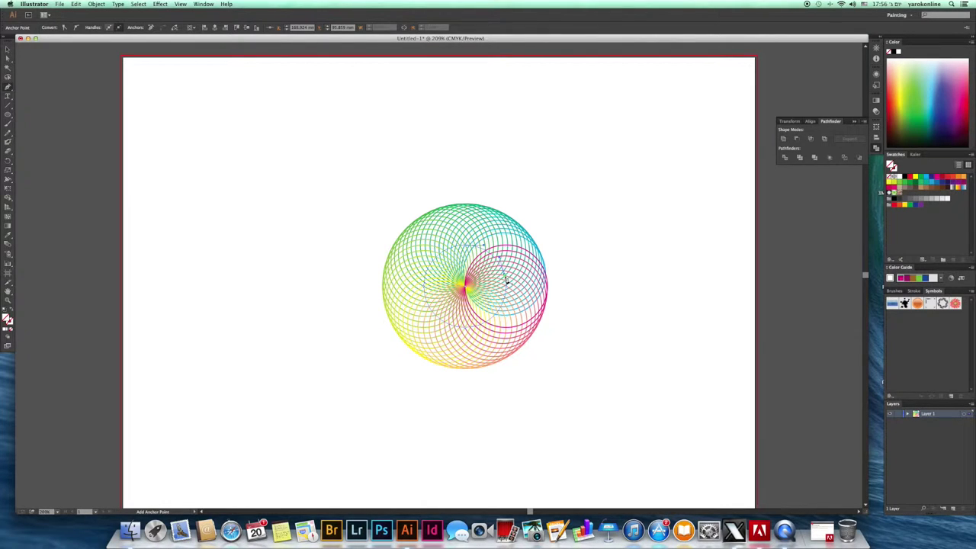
left_click(8, 58)
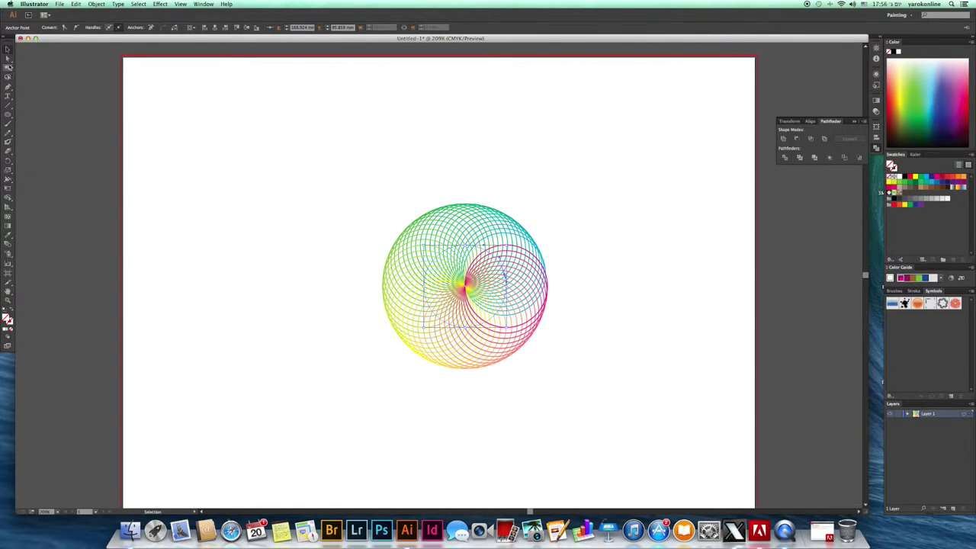
left_click(8, 87)
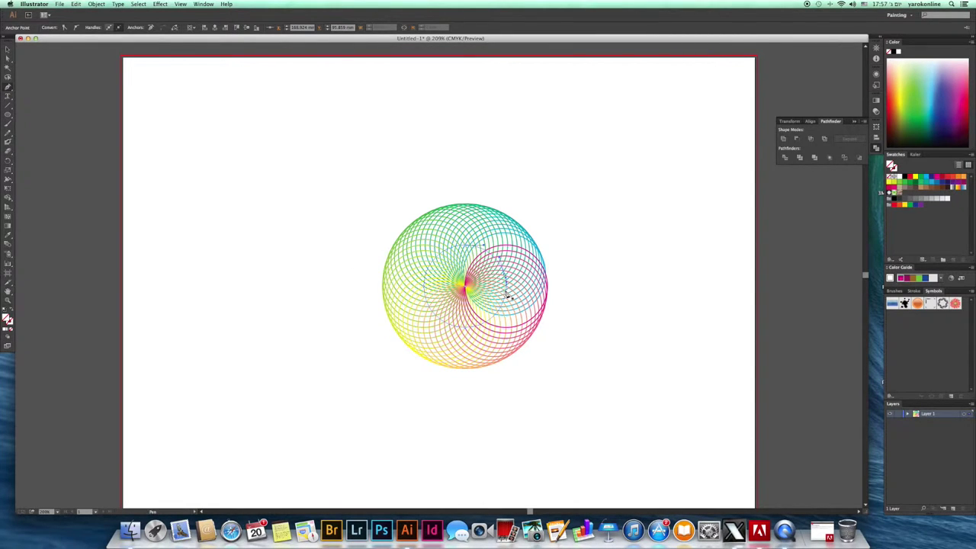
mouse_move(505, 292)
left_mouse_down()
mouse_move(498, 305)
mouse_move(506, 285)
left_mouse_up()
key("super+shift+a")
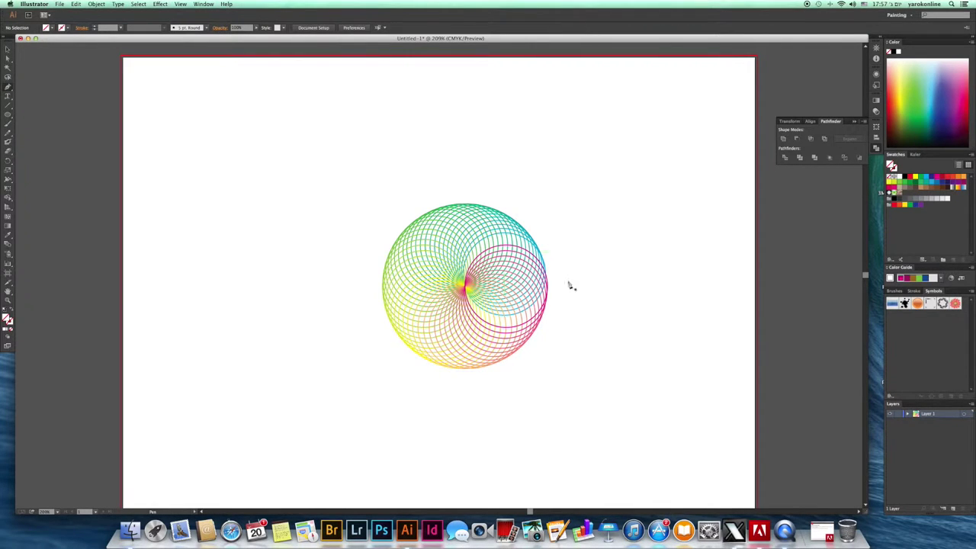
- Select the spiral blend artwork with the Selection tool
left_click(7, 50)
scroll(615, 274, "up", 1)
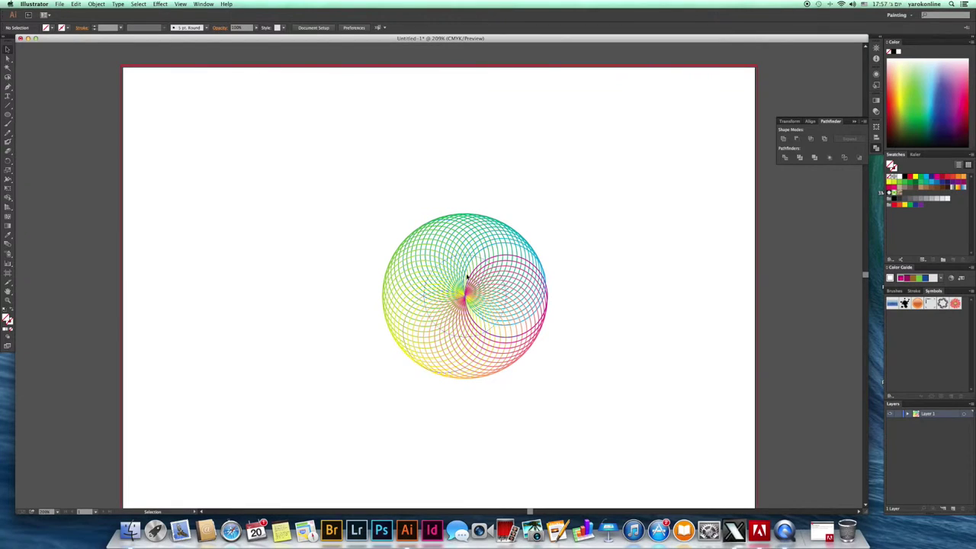
left_click(530, 263)
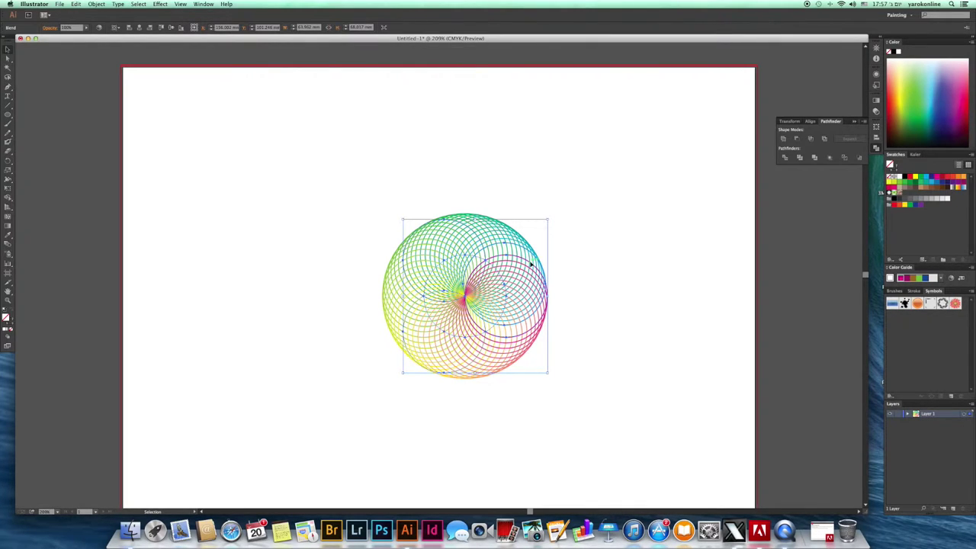
- Expand the spiral blend via Object > Expand, checking the resulting paths in Outline view
key("super+y")
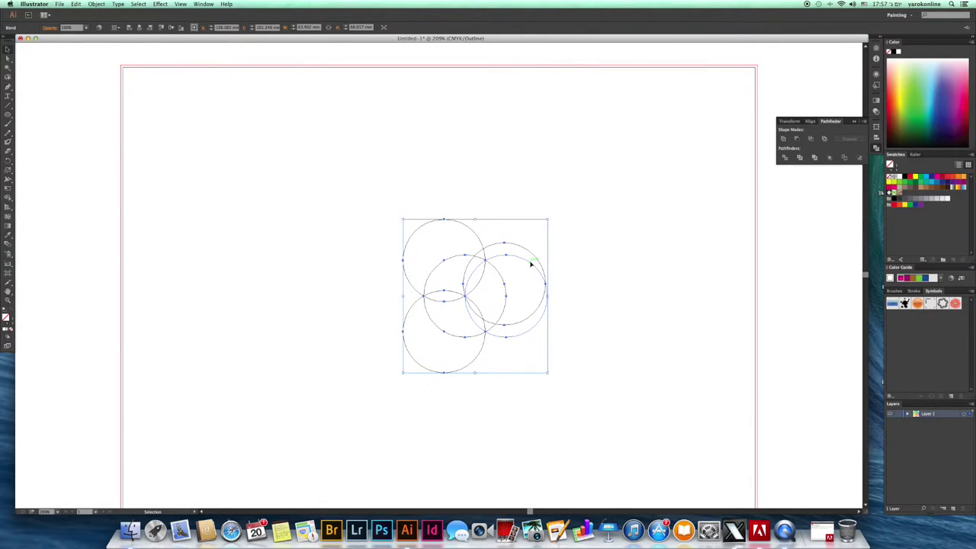
key("super+y")
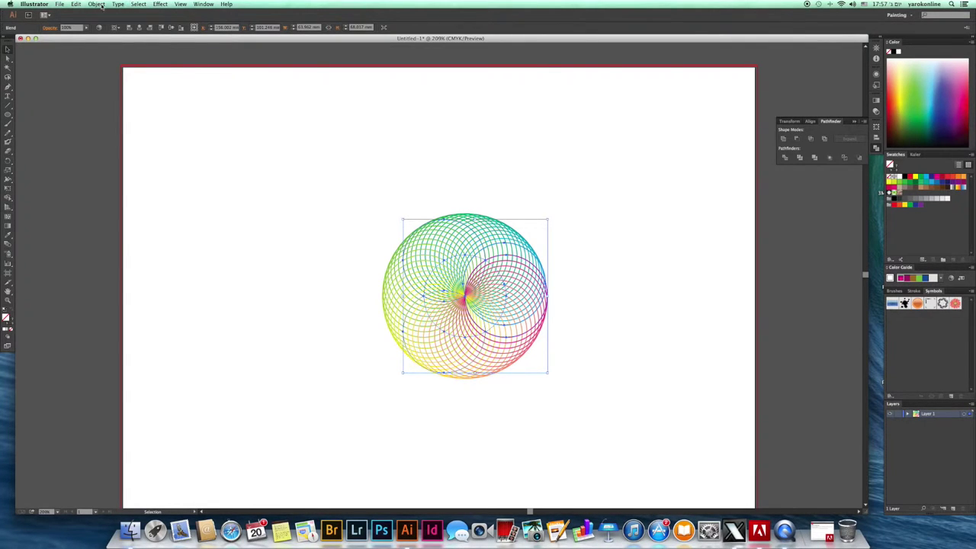
left_click(98, 5)
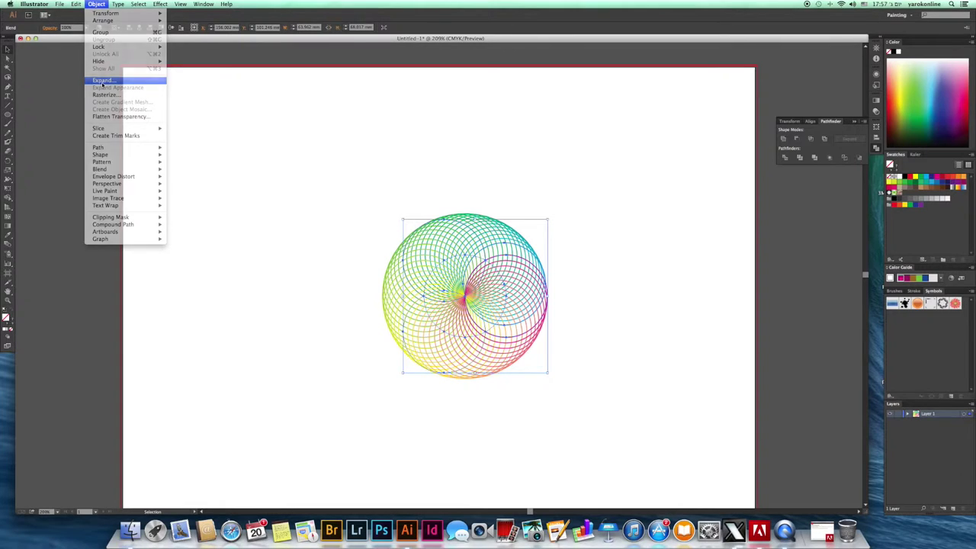
left_click(104, 80)
left_click(510, 321)
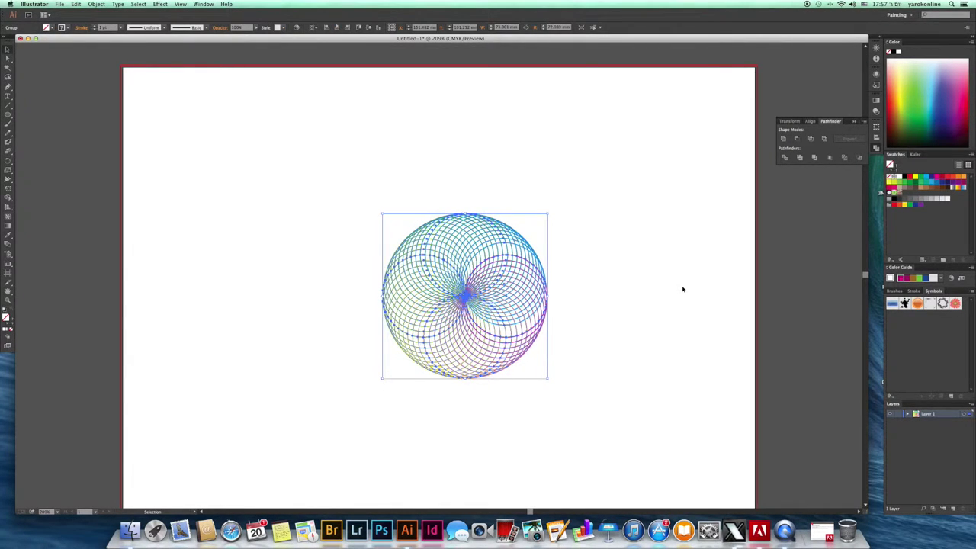
key("super+y")
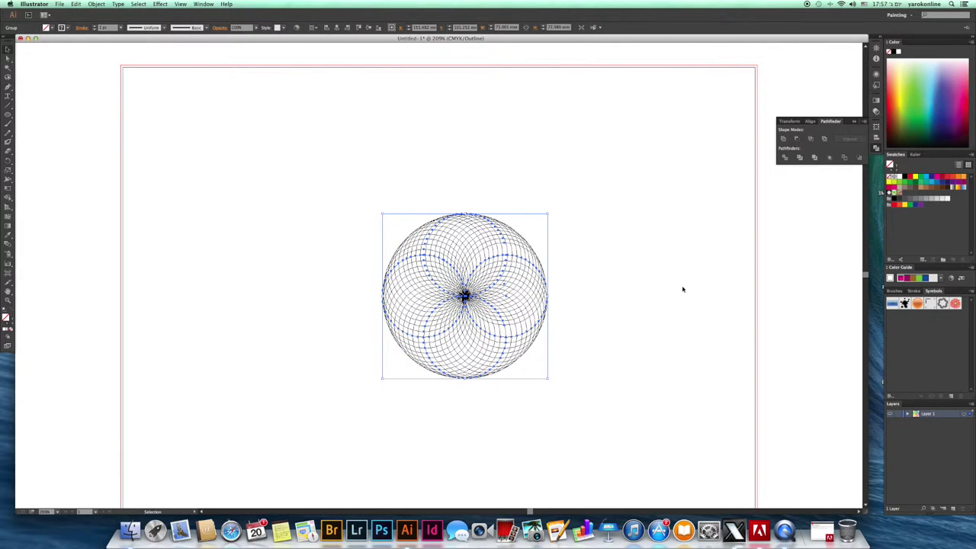
key("super+y")
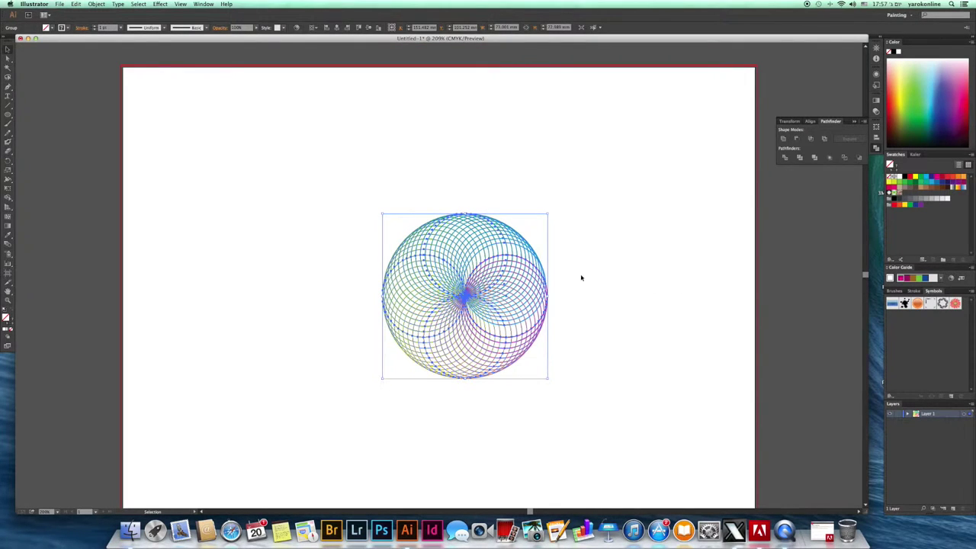
left_click(580, 276)
left_click(8, 59)
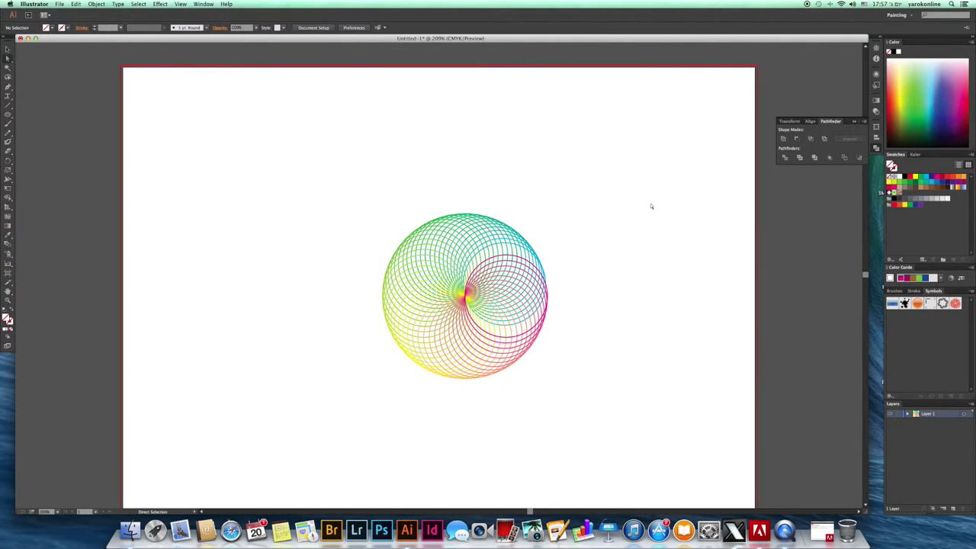
- Select one circle of the expanded disc and nudge it slightly downward
left_click(499, 247)
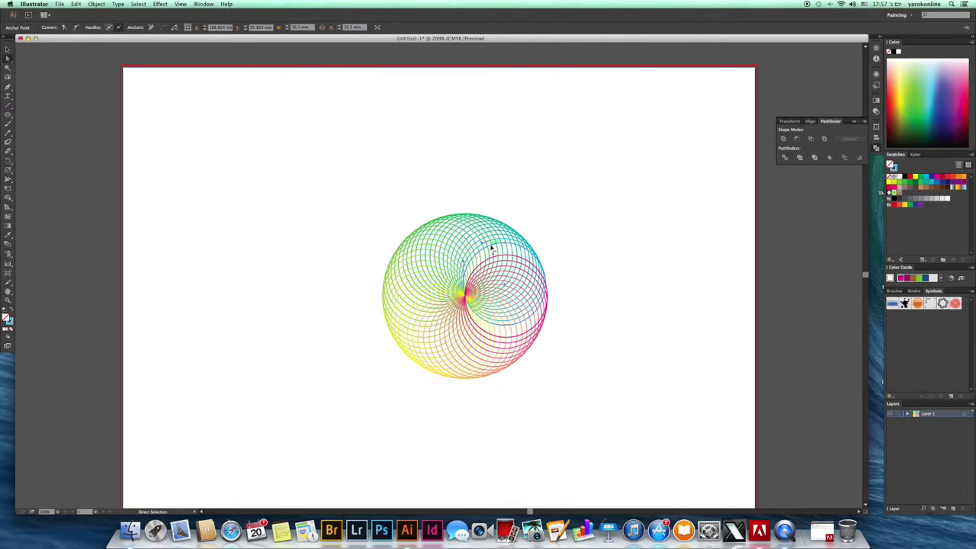
left_click(497, 254)
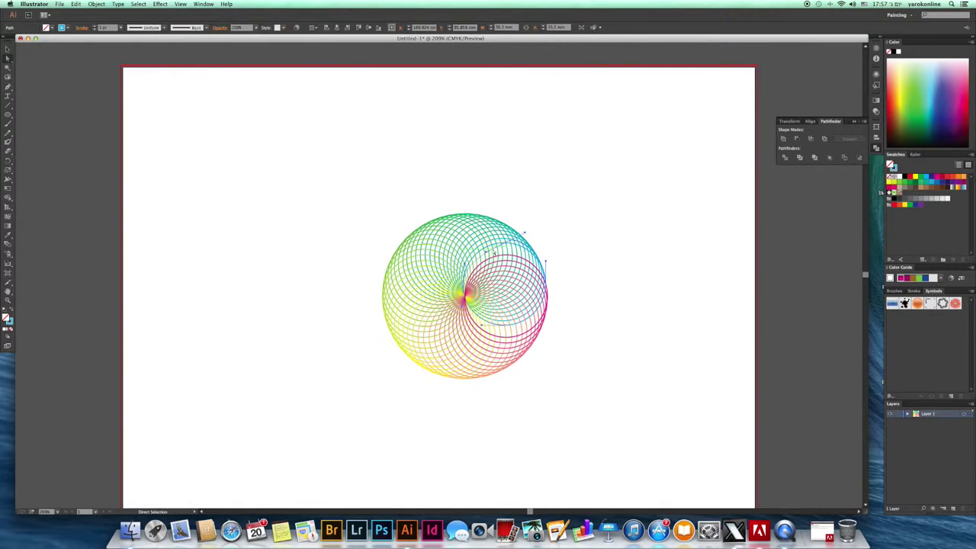
left_click(494, 254, "shift")
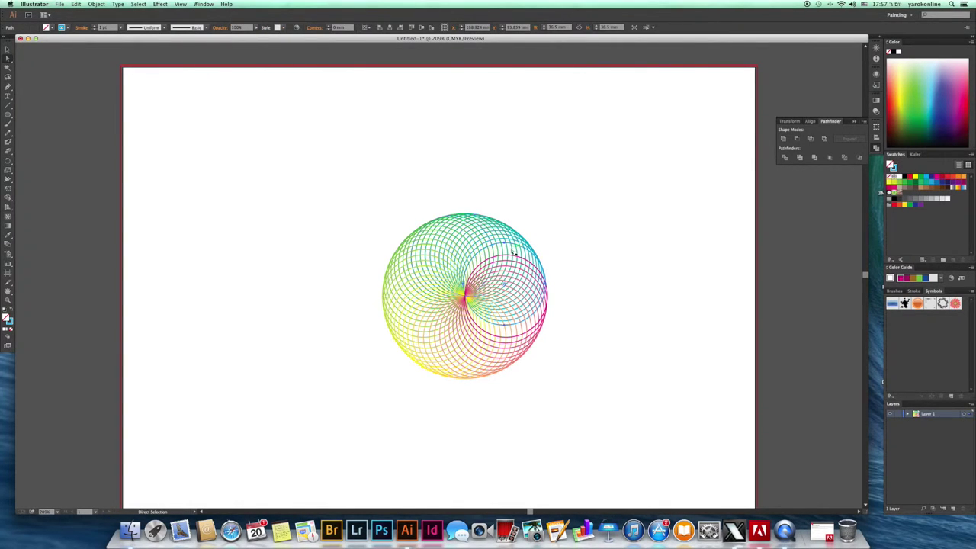
left_click(7, 49)
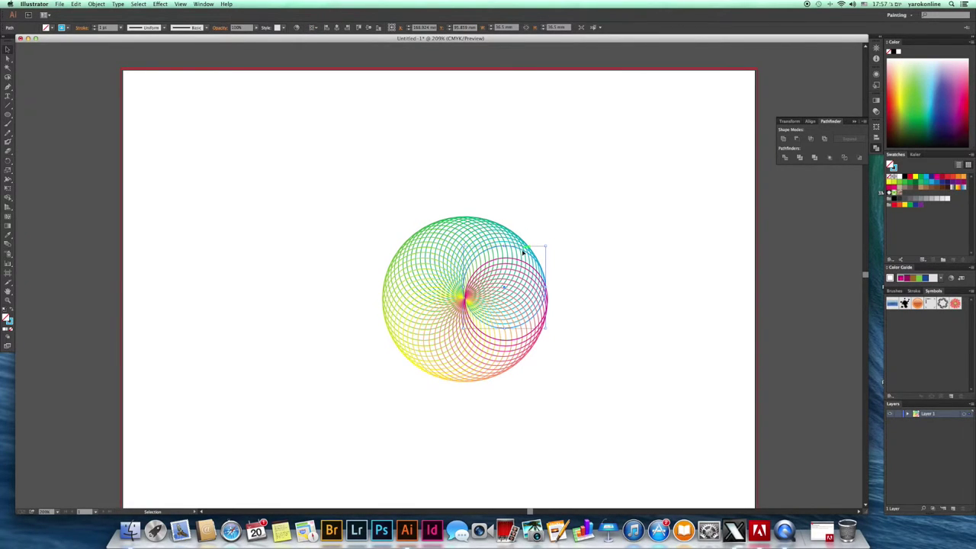
left_click_drag(523, 253, 524, 258)
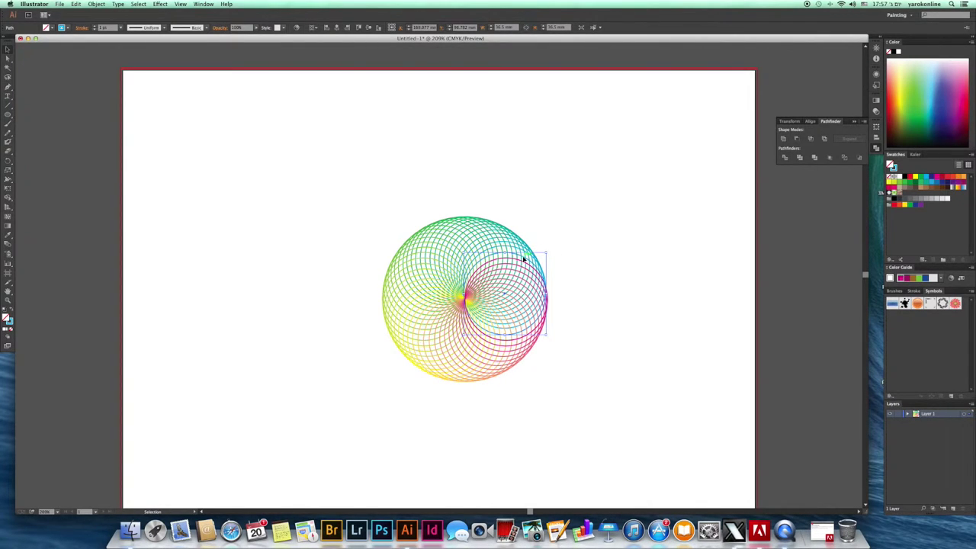
left_click(606, 347)
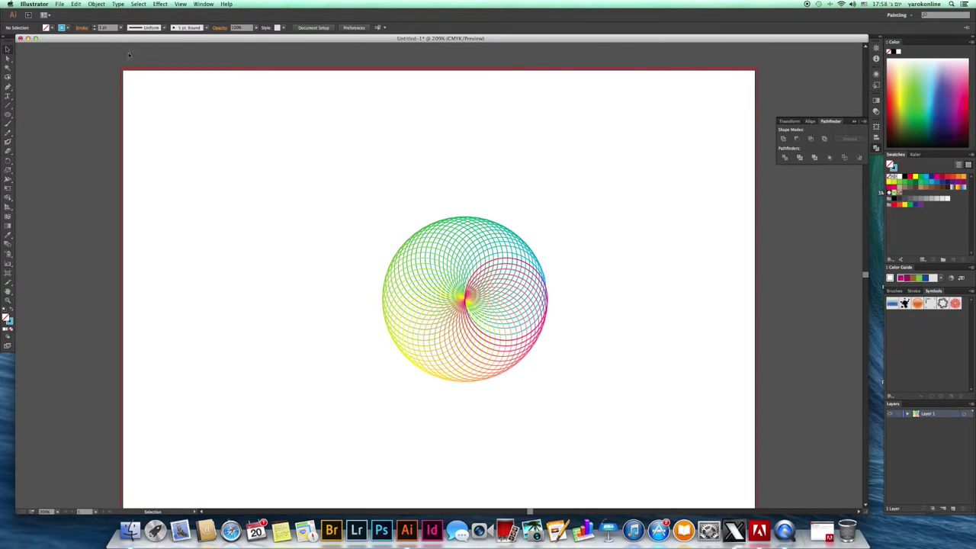
- Review the Object > Blend submenu and dismiss it without choosing a command
left_click(97, 5)
mouse_move(100, 171)
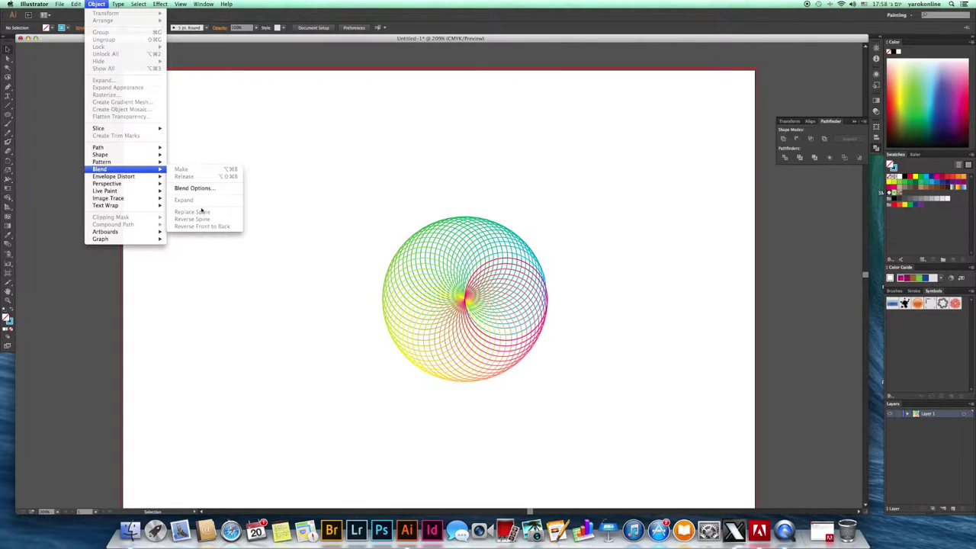
left_click(394, 124)
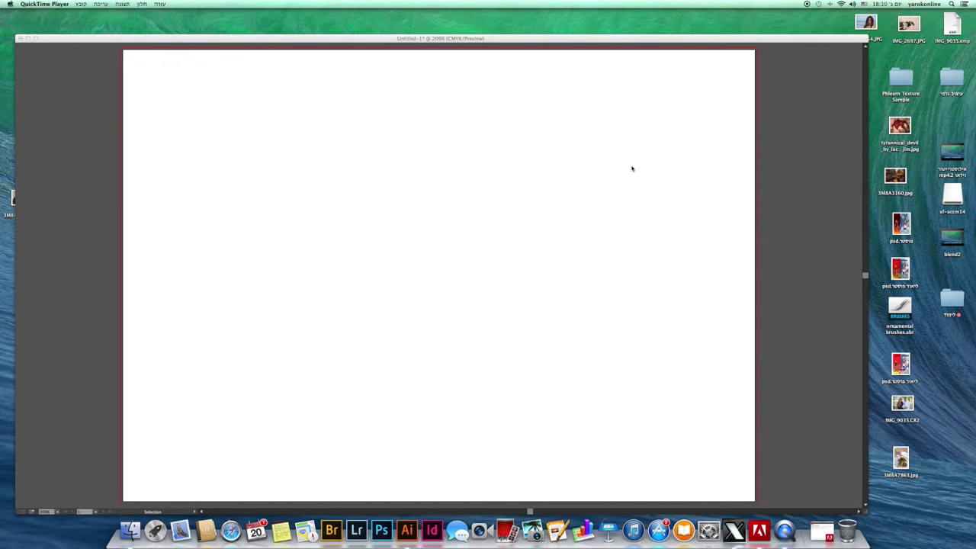
- Draw a tall thin ellipse near the top left of the artboard
left_click(58, 69)
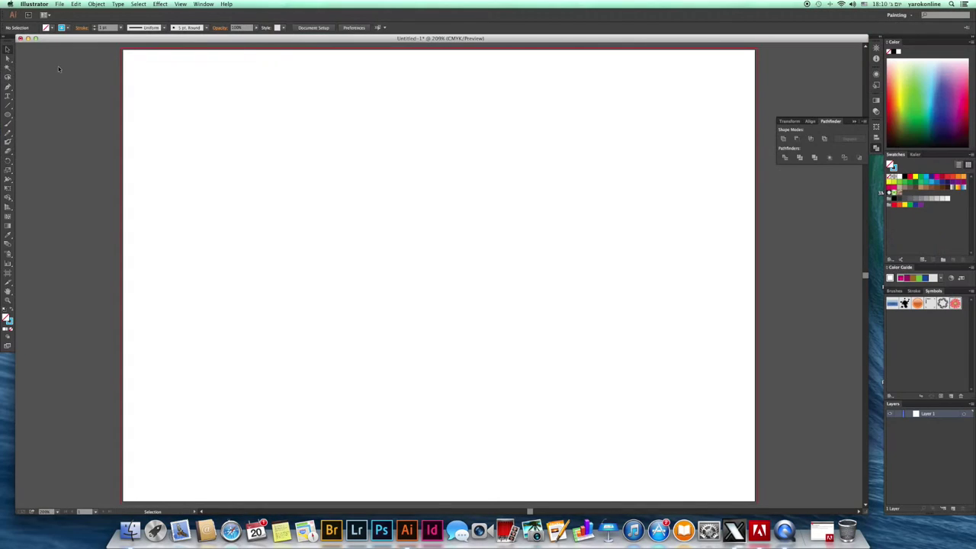
left_click(8, 115)
mouse_move(437, 143)
left_mouse_down()
mouse_move(440, 277)
mouse_move(437, 145)
left_mouse_up()
mouse_move(242, 103)
left_mouse_down()
mouse_move(277, 257)
mouse_move(268, 251)
left_mouse_up()
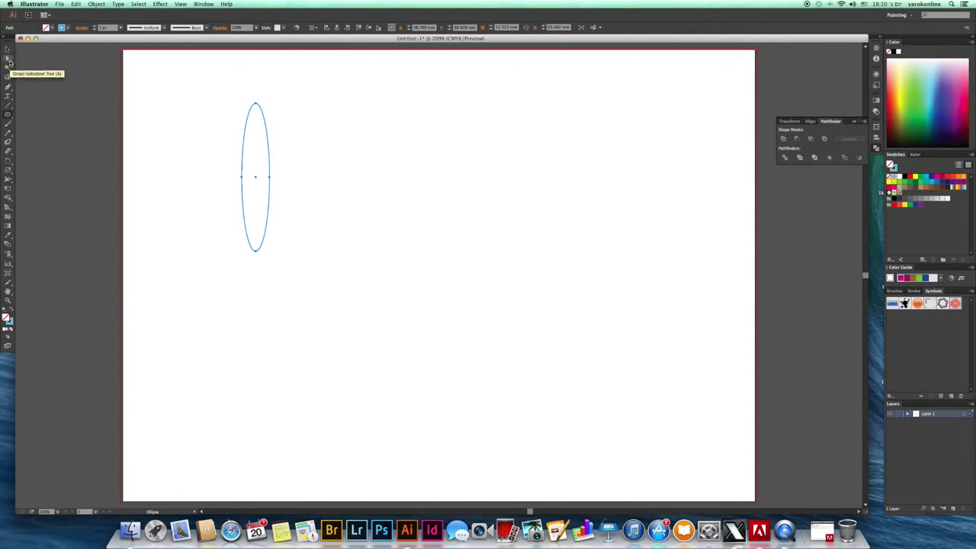
- Reshape the ellipse into a slender petal with a curved tip and move it up-right
left_click(8, 58)
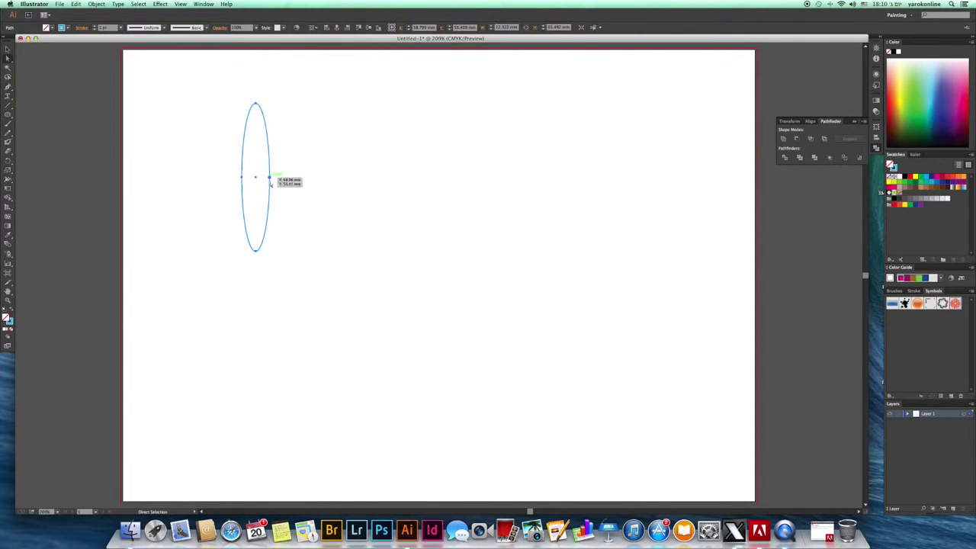
left_click_drag(269, 179, 239, 204)
left_click_drag(255, 106, 283, 104)
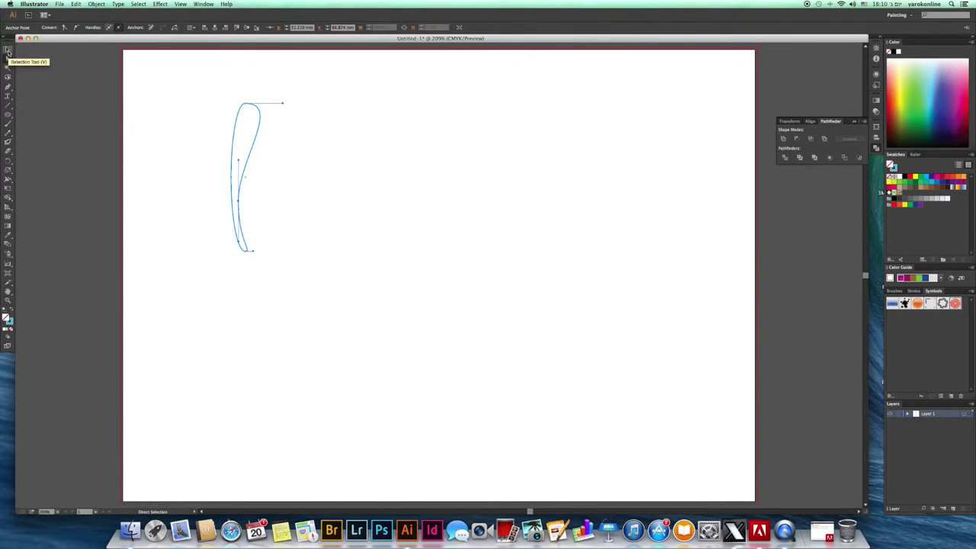
left_click(8, 50)
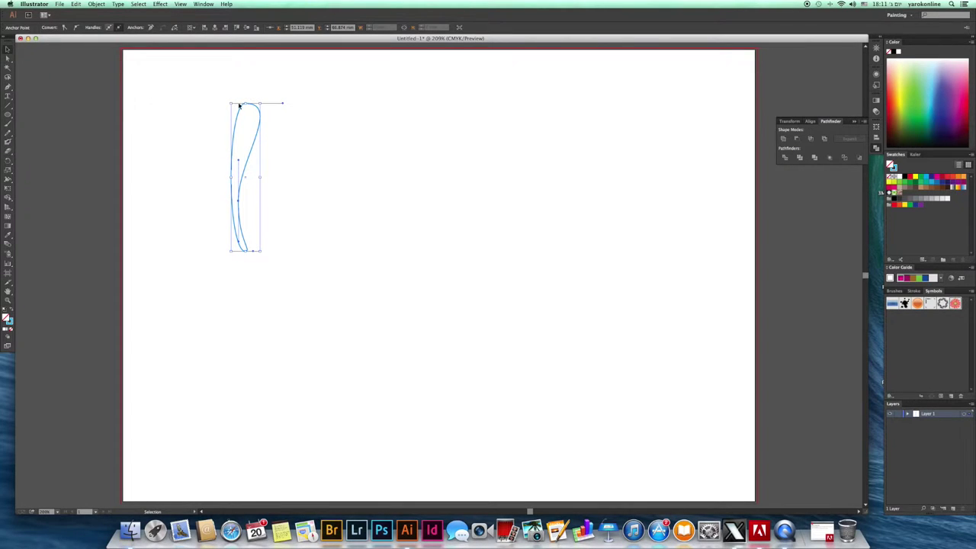
left_click_drag(242, 107, 264, 92)
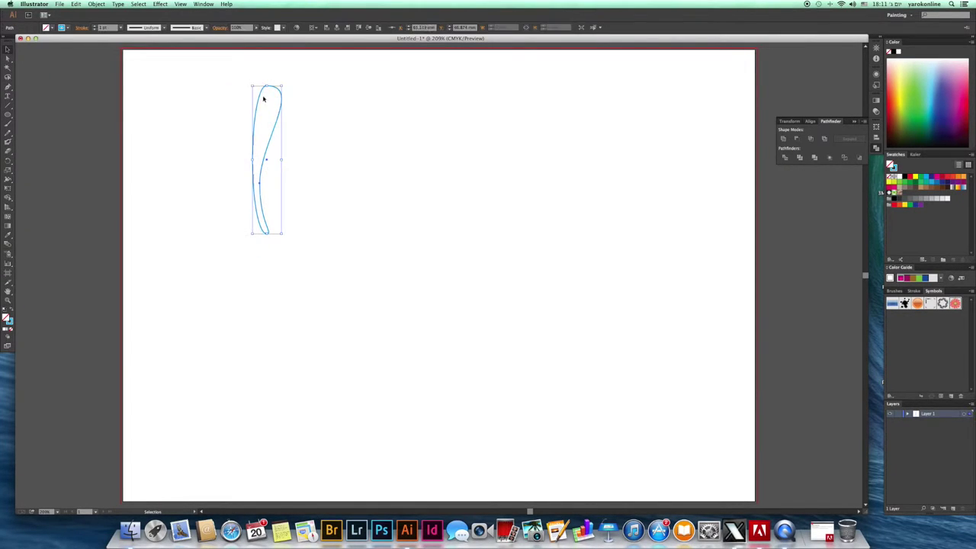
left_click(9, 164)
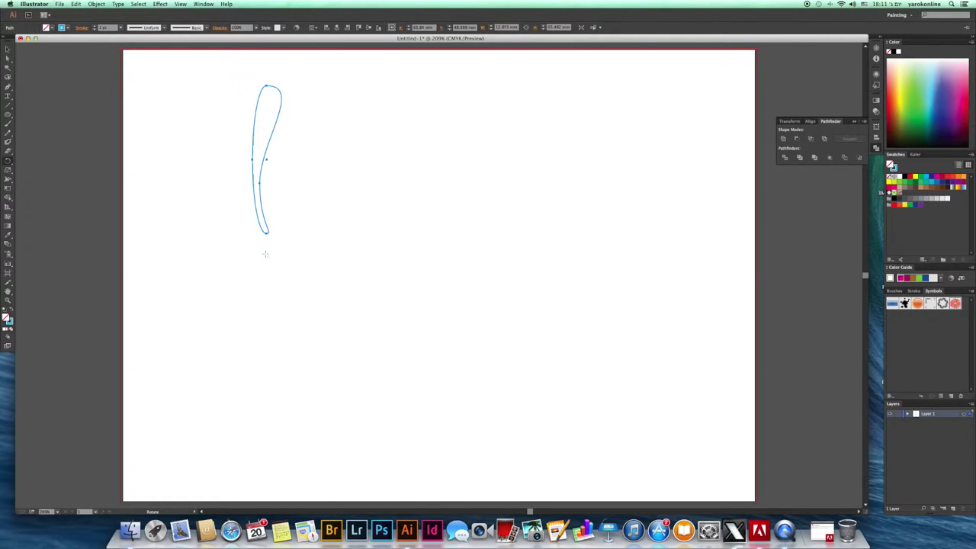
- Make a copy of the petal rotated 20° around a point just below its base
left_click(265, 254, "alt")
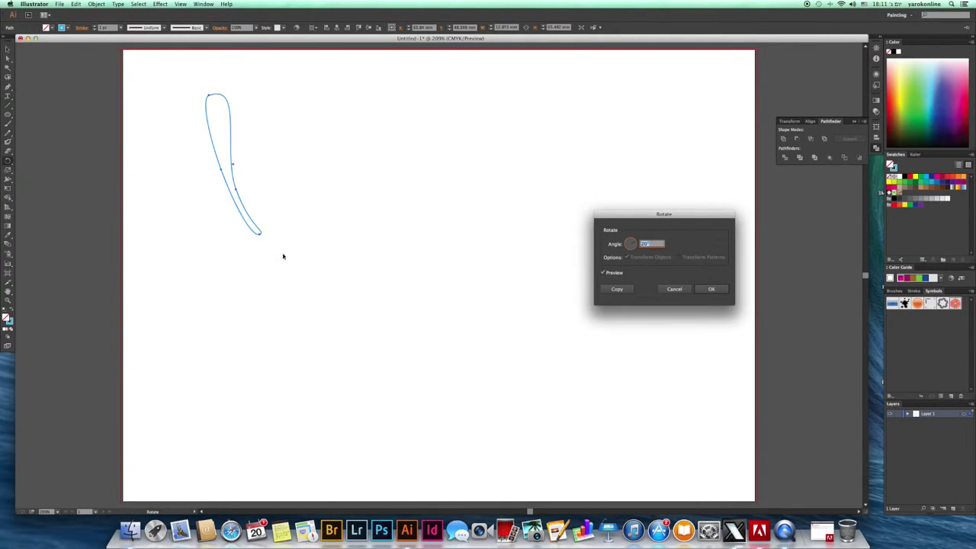
left_click_drag(673, 217, 483, 183)
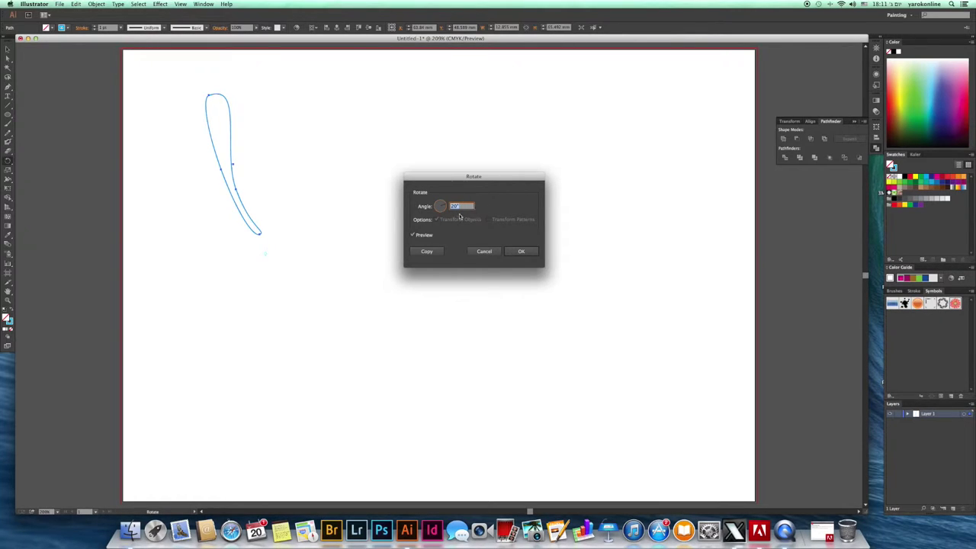
left_click(428, 251)
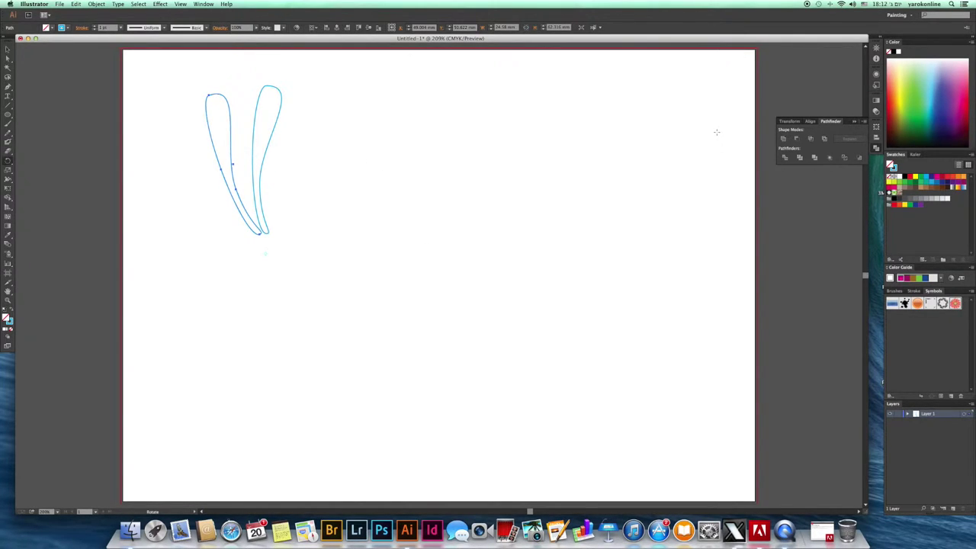
- Repeat the 20° rotated copy four times with Cmd+D to close the ring, then deselect
key("v")
key("super+d")
key("super+d")
key("super+d")
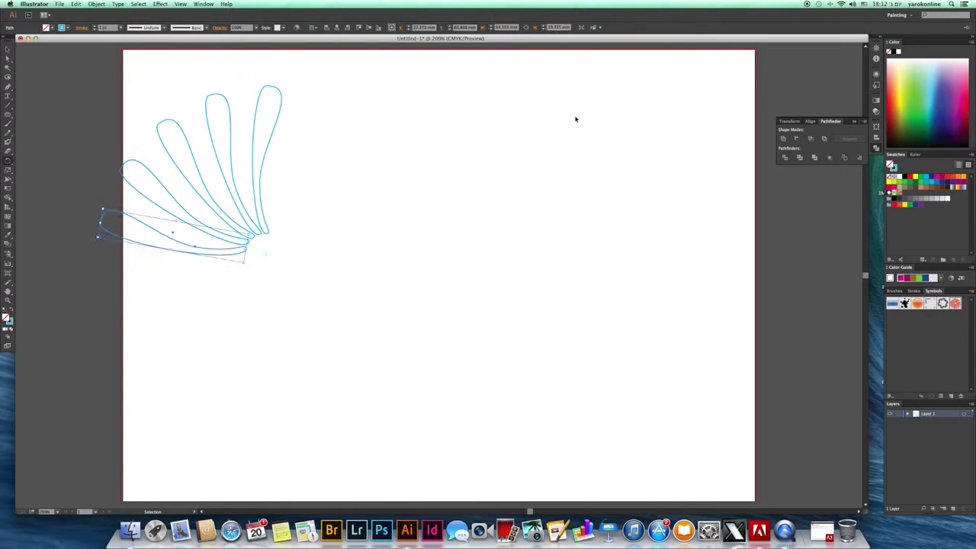
key("super+d")
key("super+d")
key("super+d")
key("super+d")
key("super+d")
key("super+d")
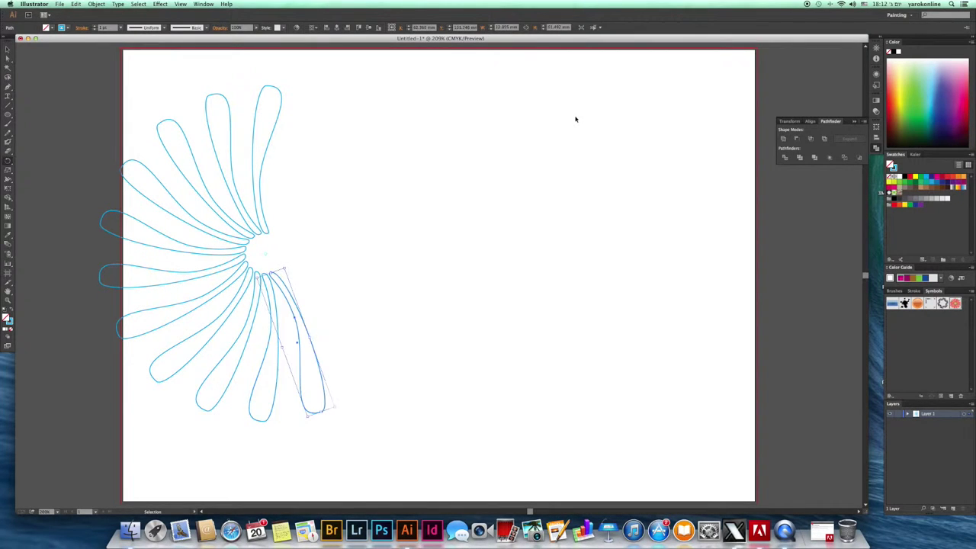
key("super+d")
key("super+d")
key("super+d")
key("super+d")
key("super+d")
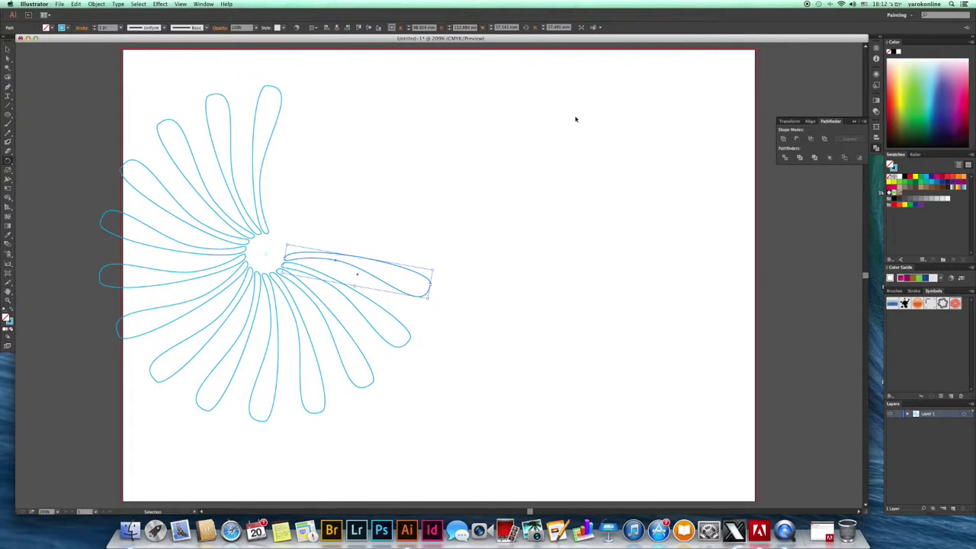
key("super+d")
key("super+d")
key("super+d")
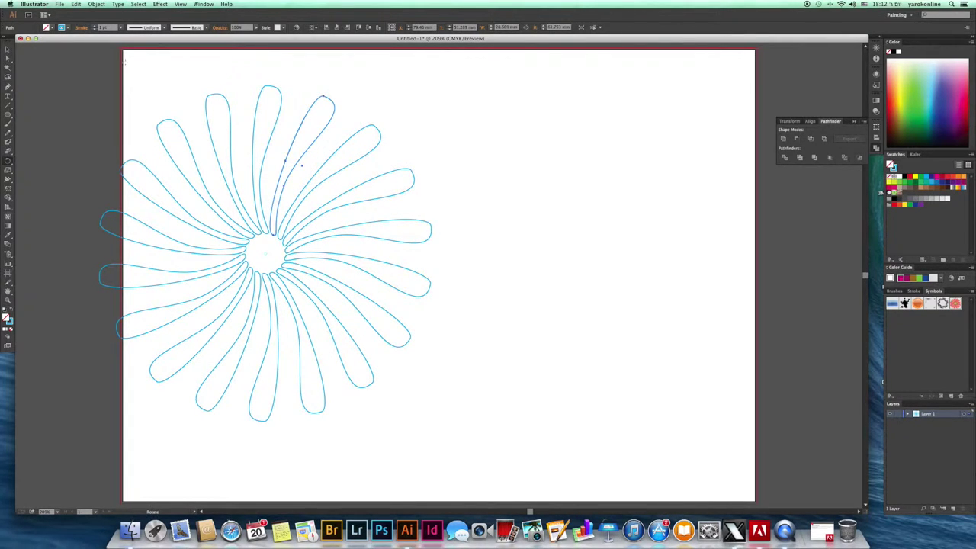
left_click(8, 49)
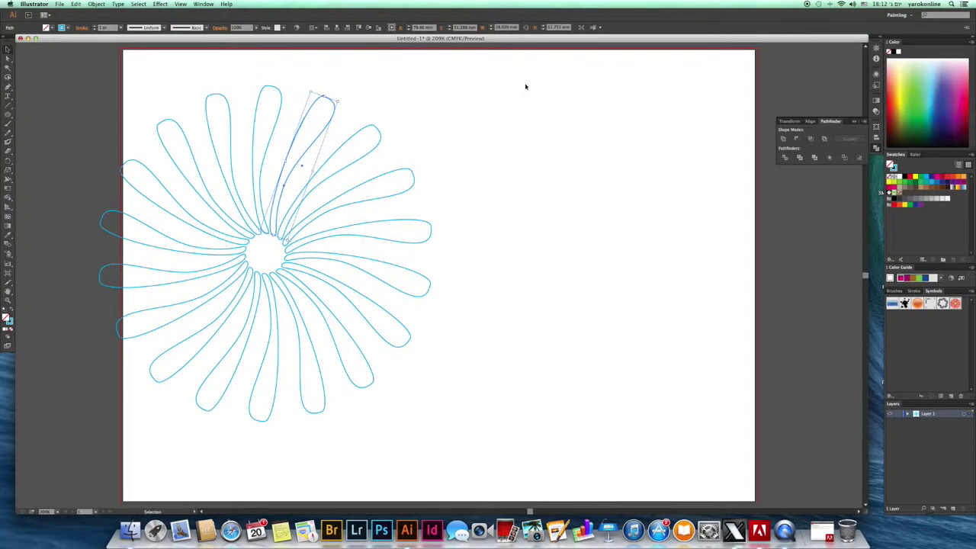
left_click(482, 92)
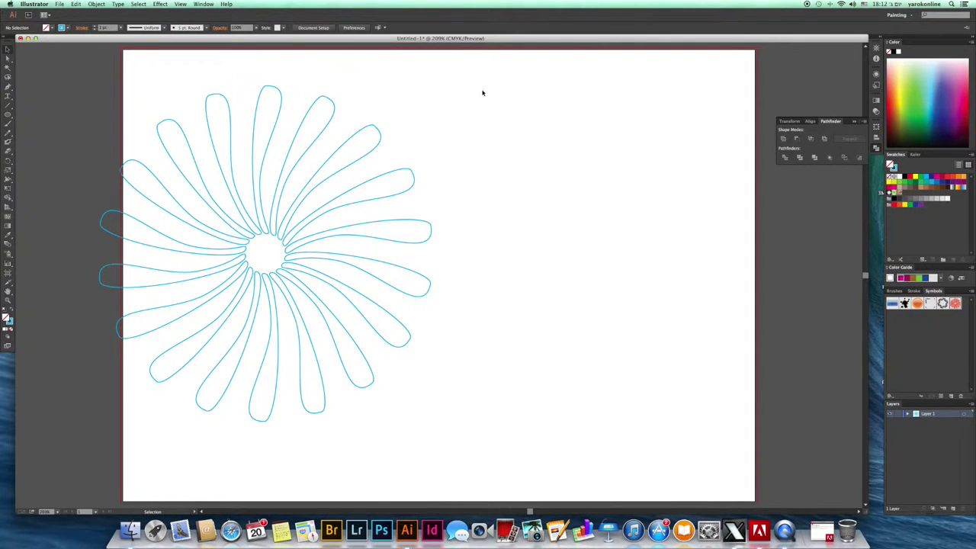
- Alt-drag one petal into the empty area right of the flower to duplicate it
scroll(482, 92, "right", 2)
scroll(293, 71, "right", 1)
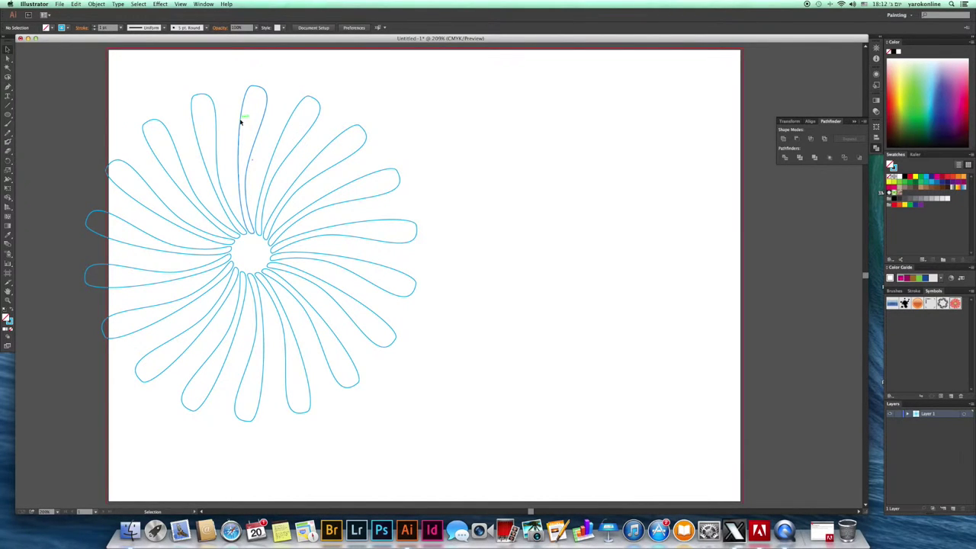
left_click_drag(240, 121, 580, 168)
scroll(580, 168, "down", 2)
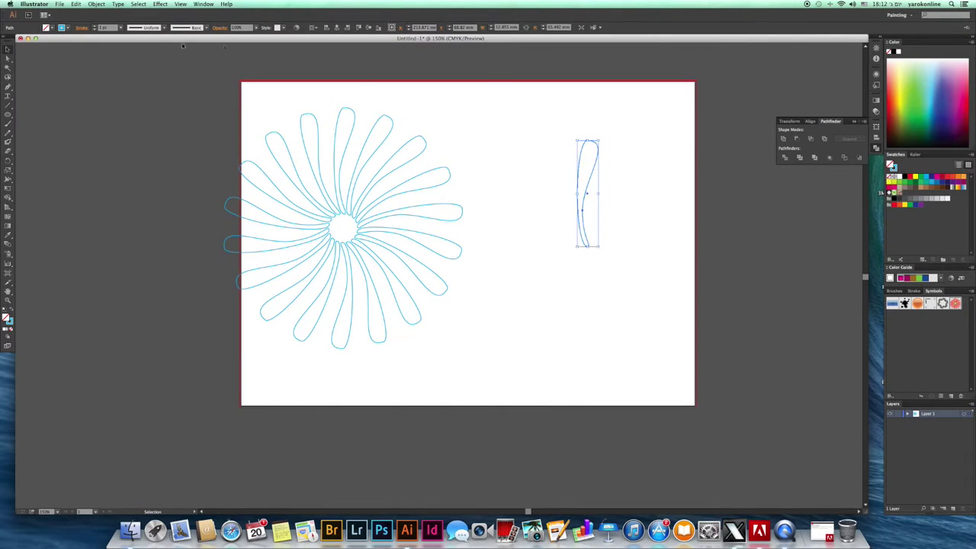
- Open Effect > Distort & Transform > Transform for the copied petal
left_click(159, 5)
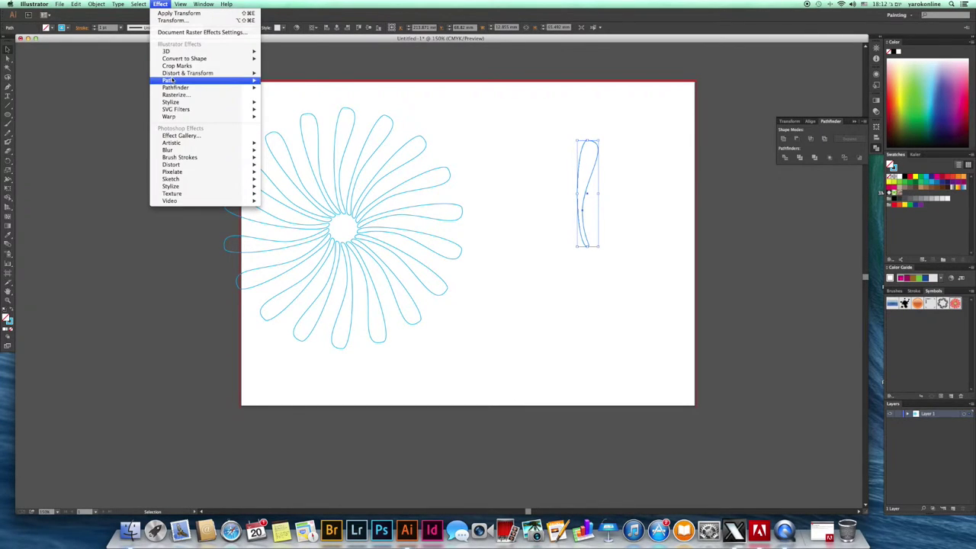
mouse_move(174, 74)
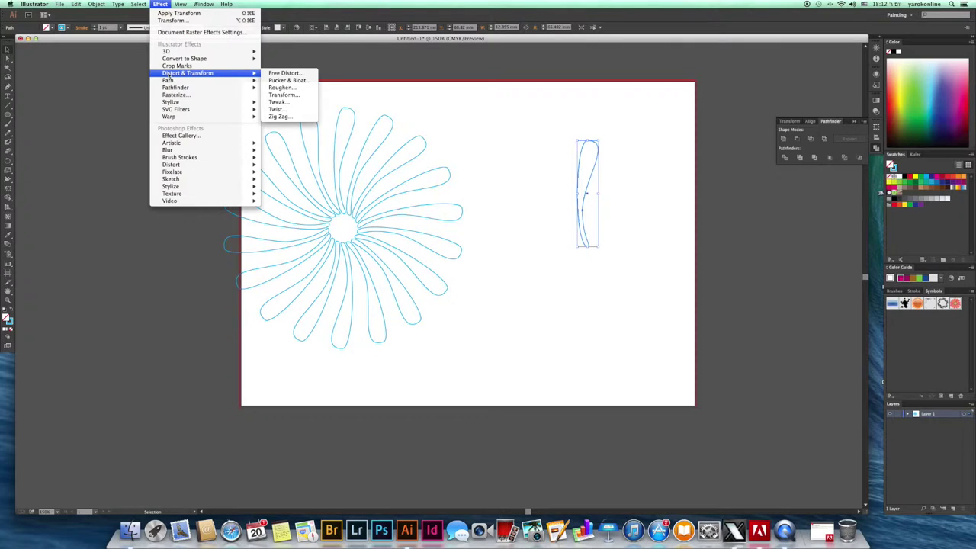
left_click(276, 96)
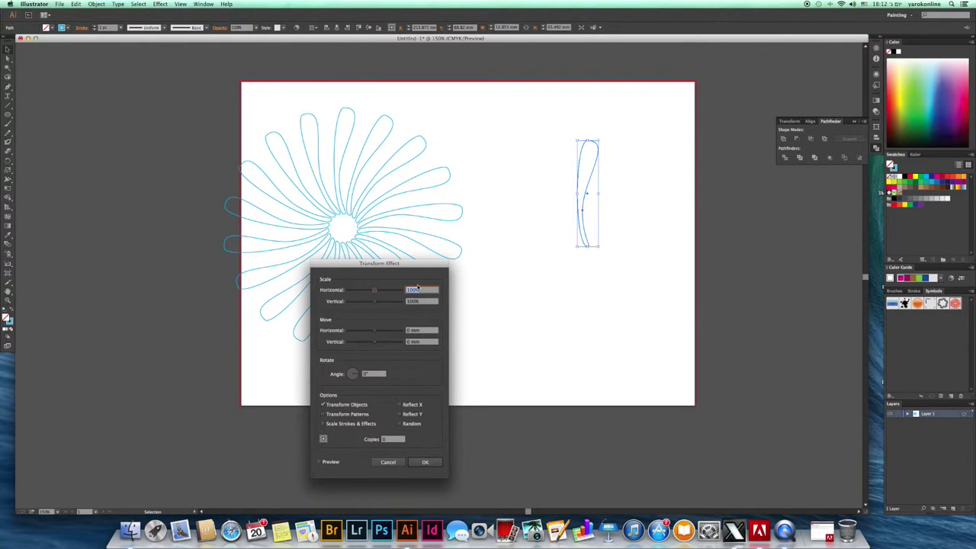
- Set the Transform Effect angle to 20° and copies to 18, with Preview on
left_click_drag(416, 264, 761, 202)
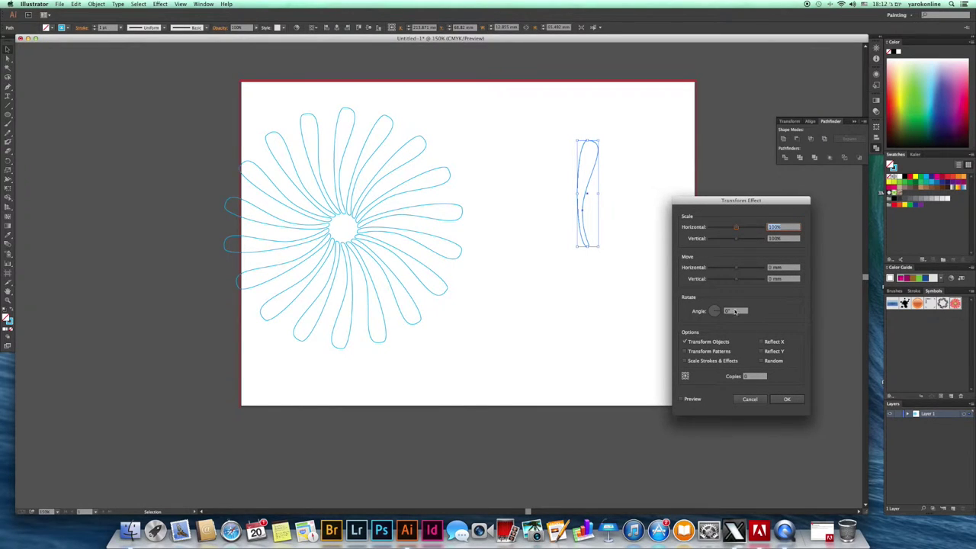
left_click(723, 311)
type("20")
left_click(756, 377)
type("18")
left_click(683, 400)
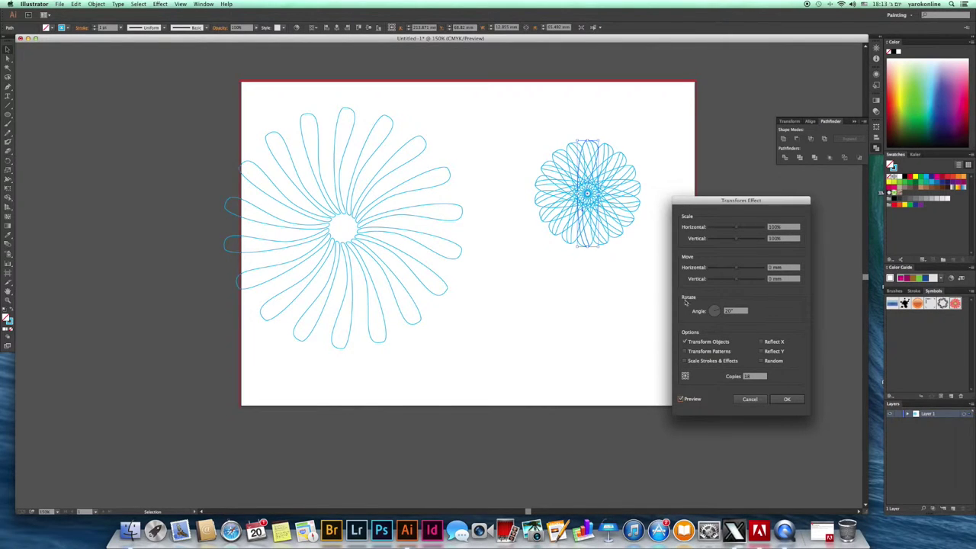
- Try 6 copies in the preview, then return to 18 copies
left_click(734, 377)
type("6")
key("Tab")
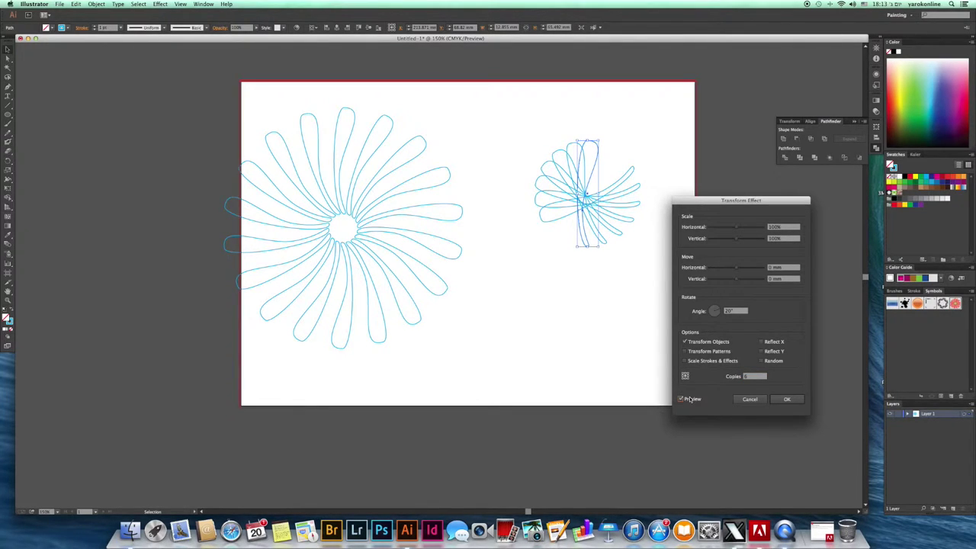
left_click(745, 377)
type("18")
left_click(692, 400)
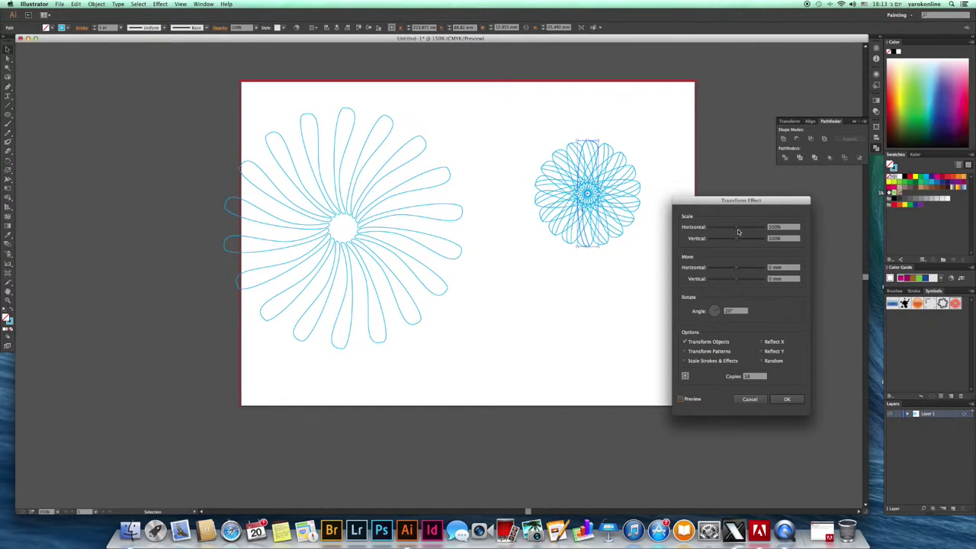
- Adjust the copies' scale and give them small negative horizontal and vertical offsets
mouse_move(737, 231)
left_mouse_down()
mouse_move(730, 242)
mouse_move(748, 231)
left_mouse_up()
left_click(737, 271)
mouse_move(737, 271)
left_mouse_down()
mouse_move(746, 271)
mouse_move(727, 281)
left_mouse_up()
left_click(737, 281)
left_click(691, 400)
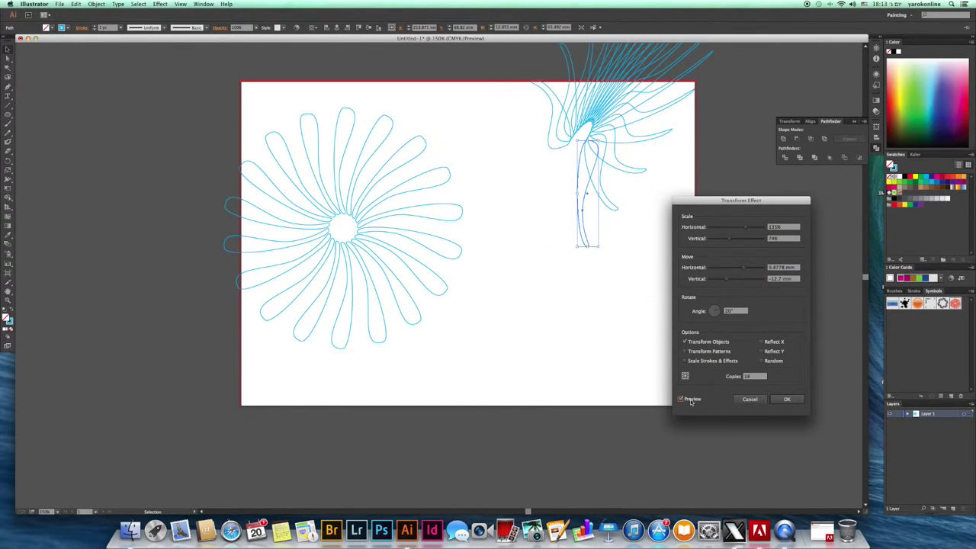
left_click(736, 269)
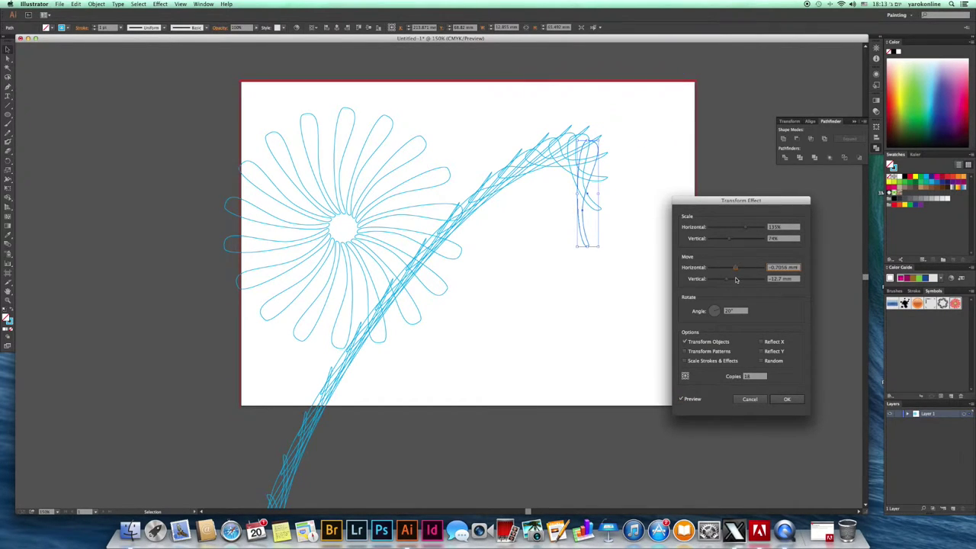
left_click(736, 279)
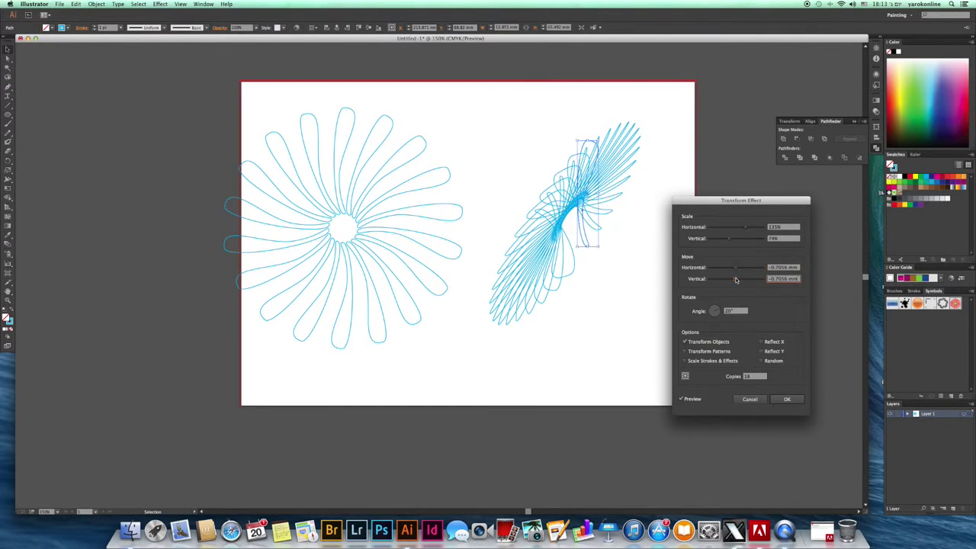
- Fine-tune the scale and offsets, vertical move 0.7056 mm, and apply the Transform effect
left_click(744, 229)
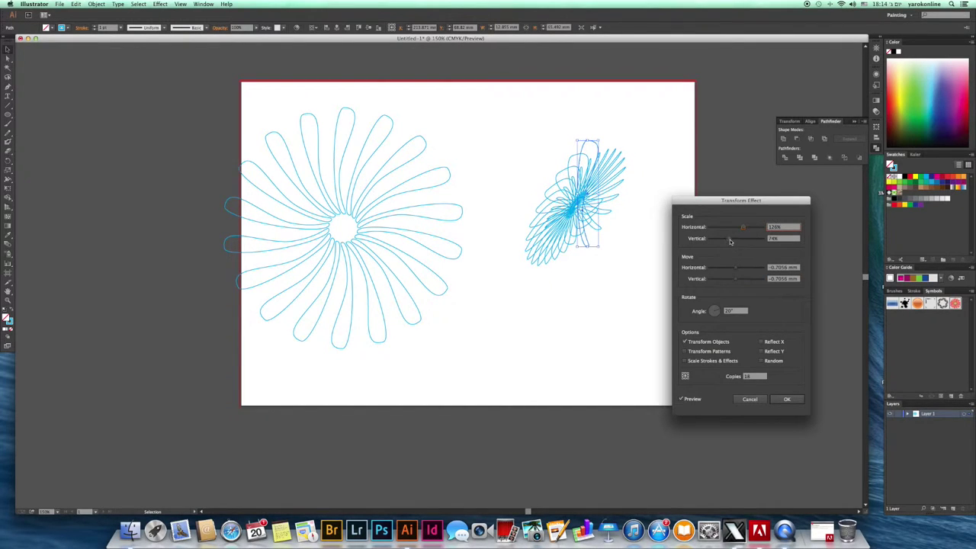
left_click(731, 240)
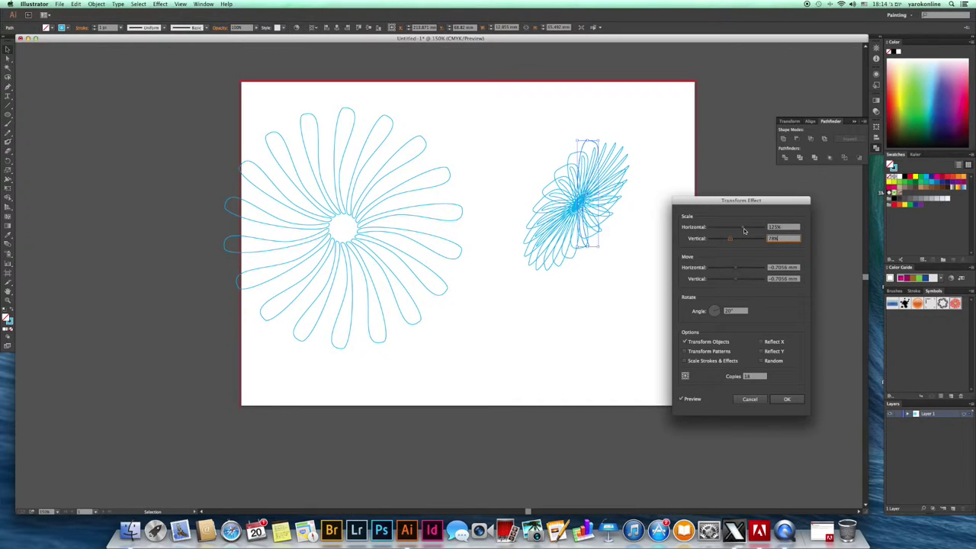
left_click_drag(745, 230, 738, 229)
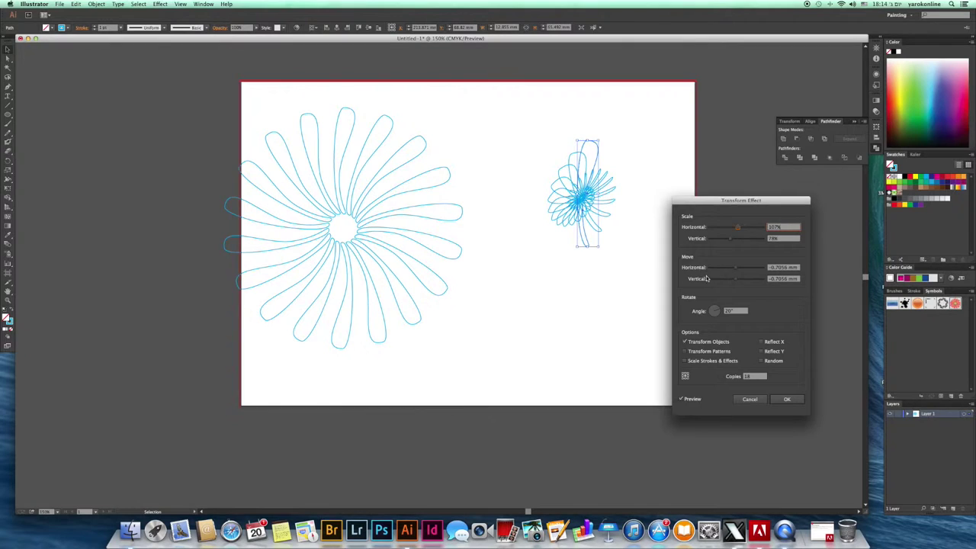
left_click_drag(737, 268, 742, 283)
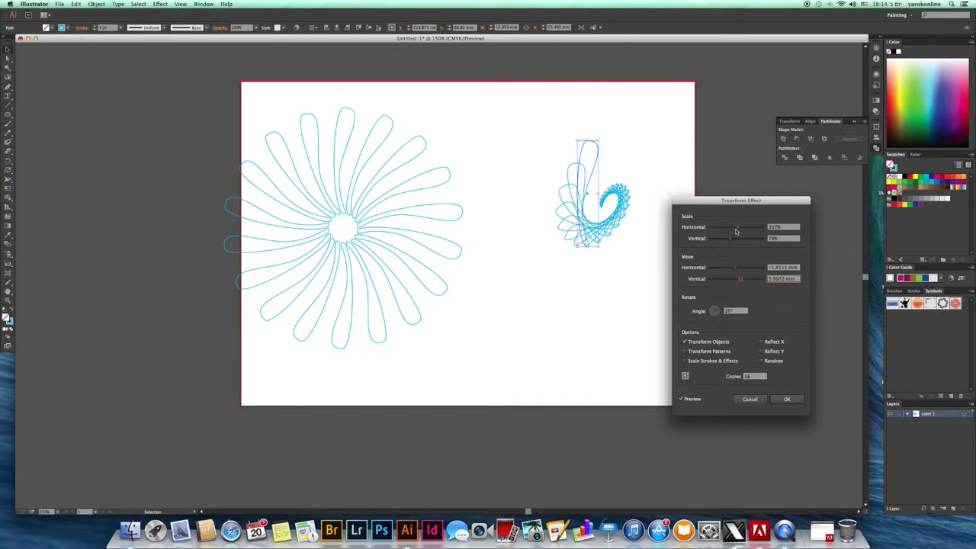
left_click_drag(736, 231, 735, 248)
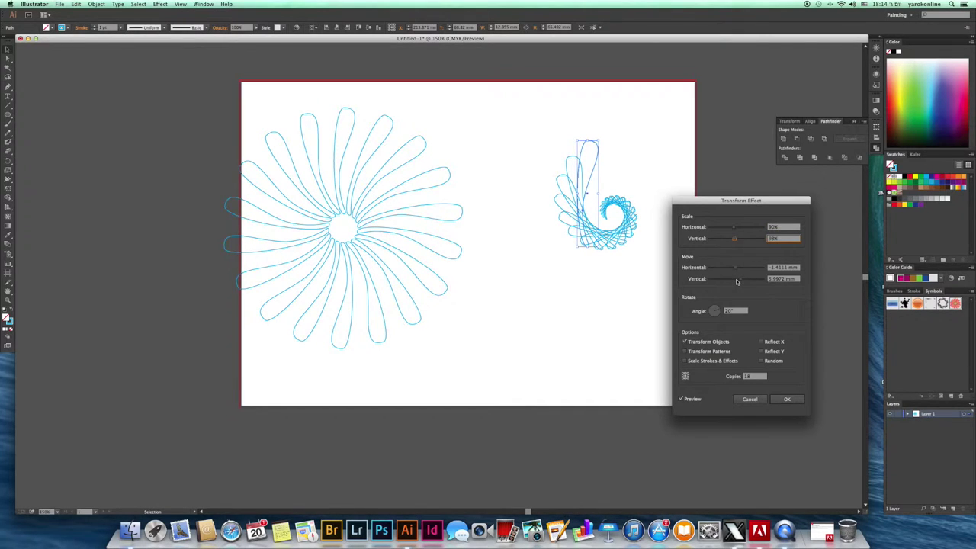
left_click(737, 282)
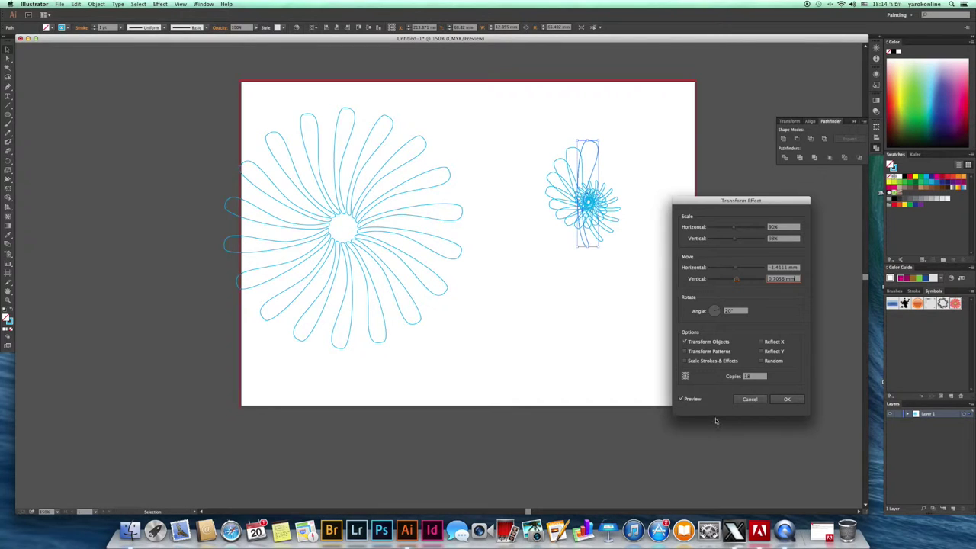
left_click(788, 400)
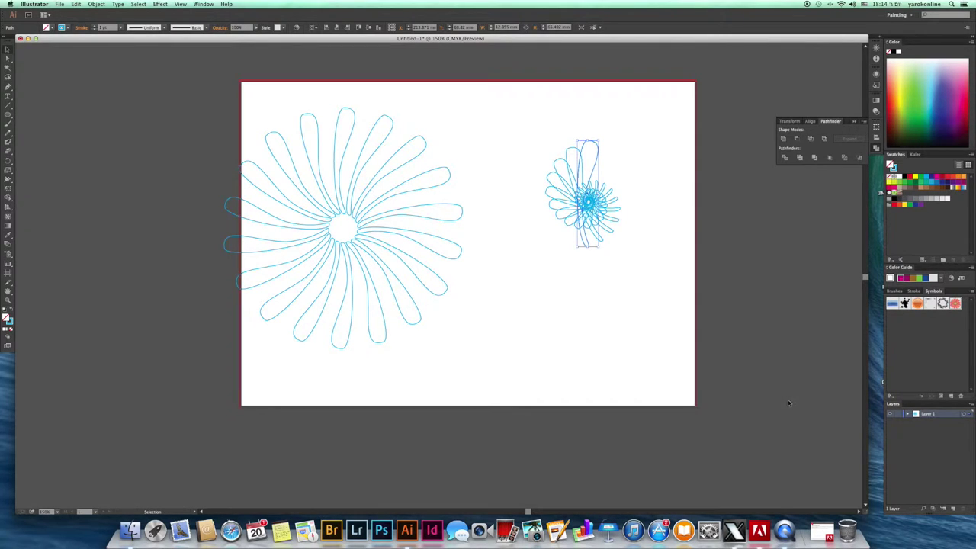
- Move the small flower down slightly, then undo with Cmd+Z back to the single petal
left_click(609, 325)
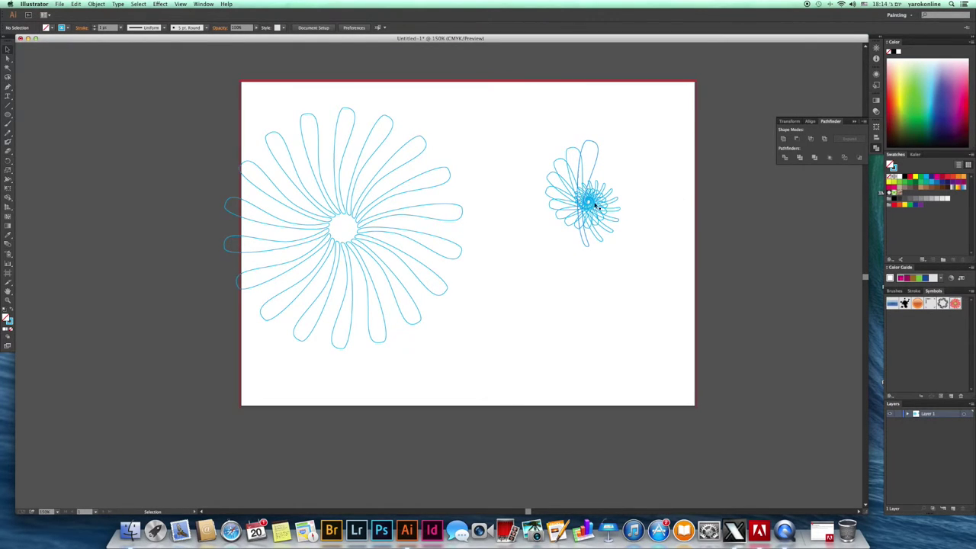
left_click_drag(595, 207, 594, 244)
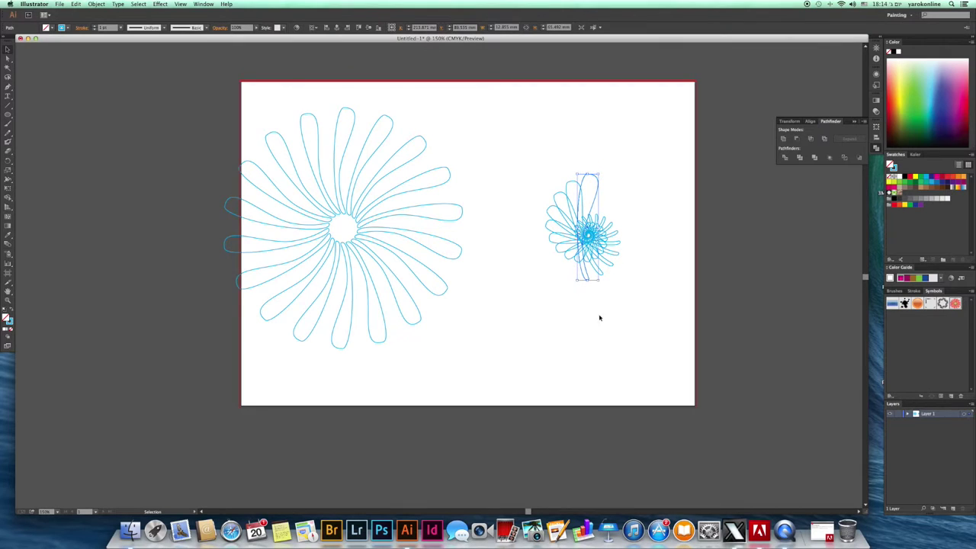
scroll(598, 322, "up", 2)
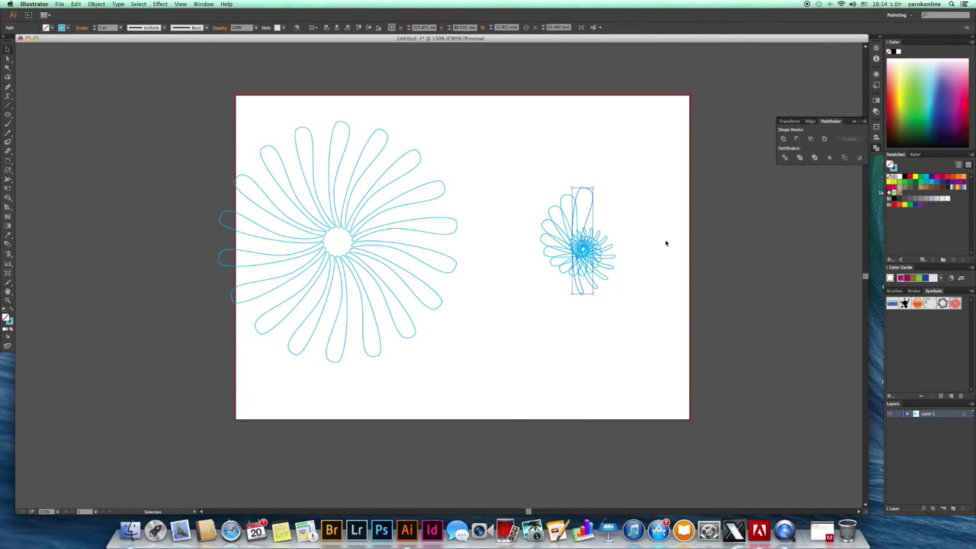
key("super+z")
key("super+z")
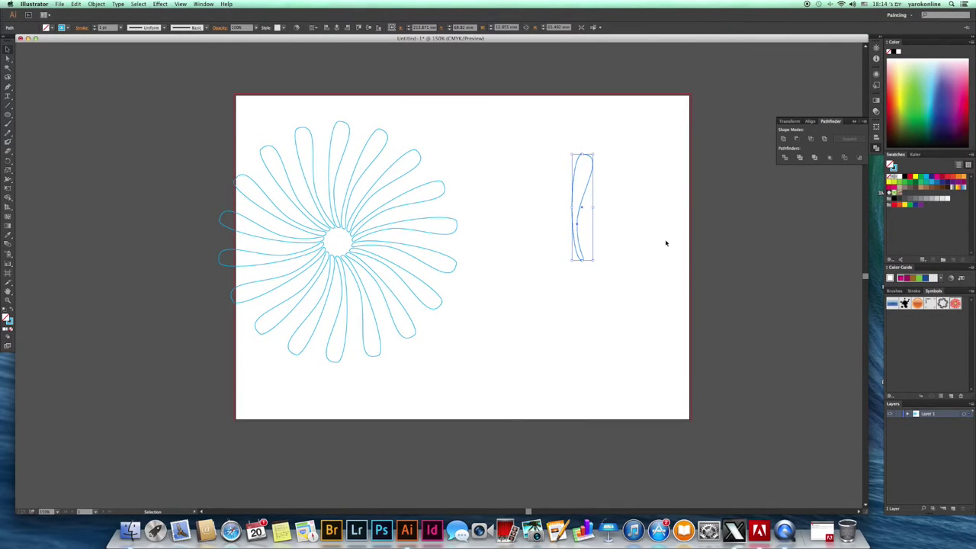
left_click(155, 5)
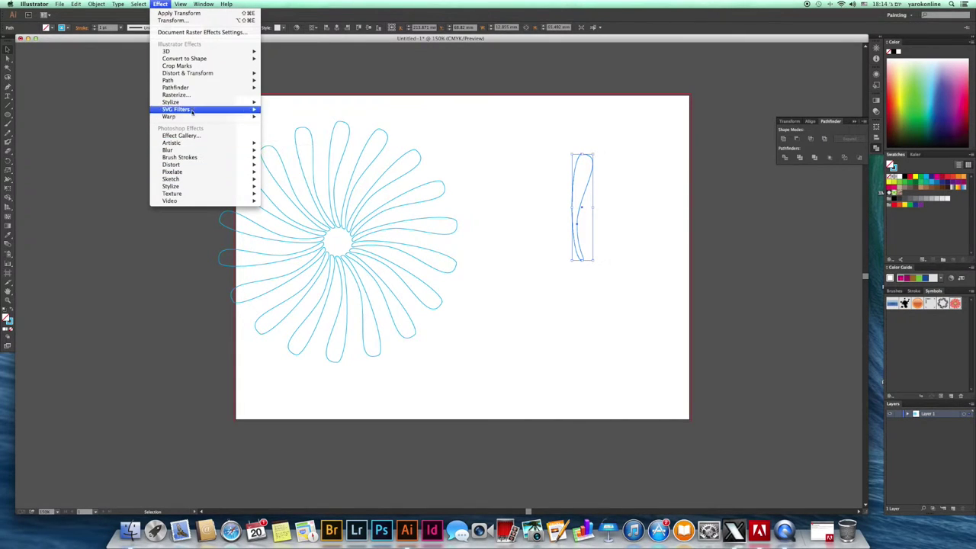
- Reopen the Transform effect and apply a 20° rotation angle between copies
mouse_move(193, 76)
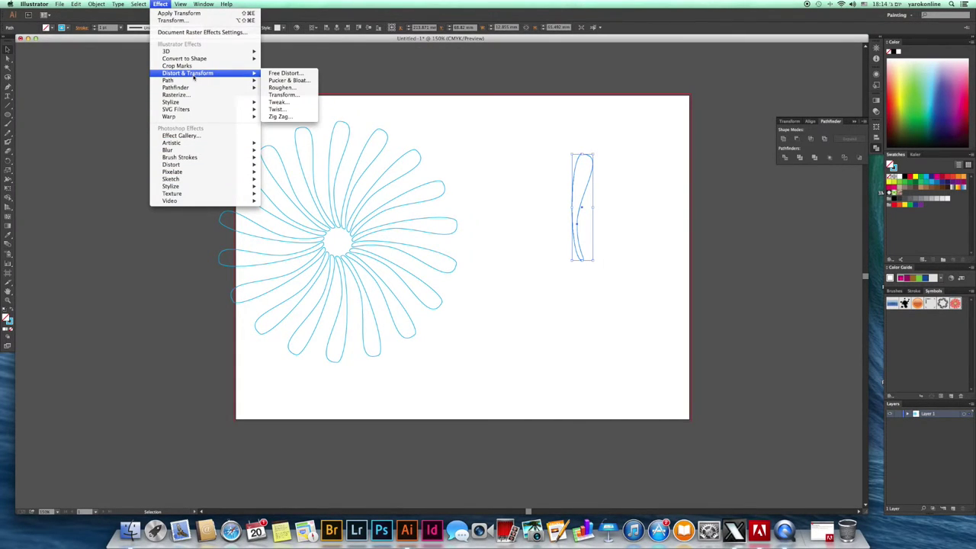
left_click(278, 95)
left_click(751, 377)
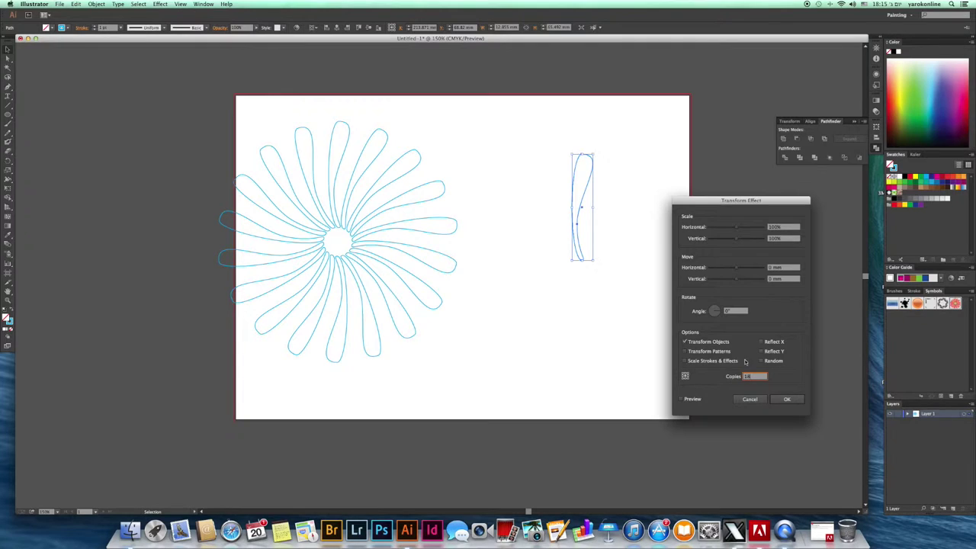
left_click(724, 311)
type("20")
left_click(693, 399)
left_click(732, 311)
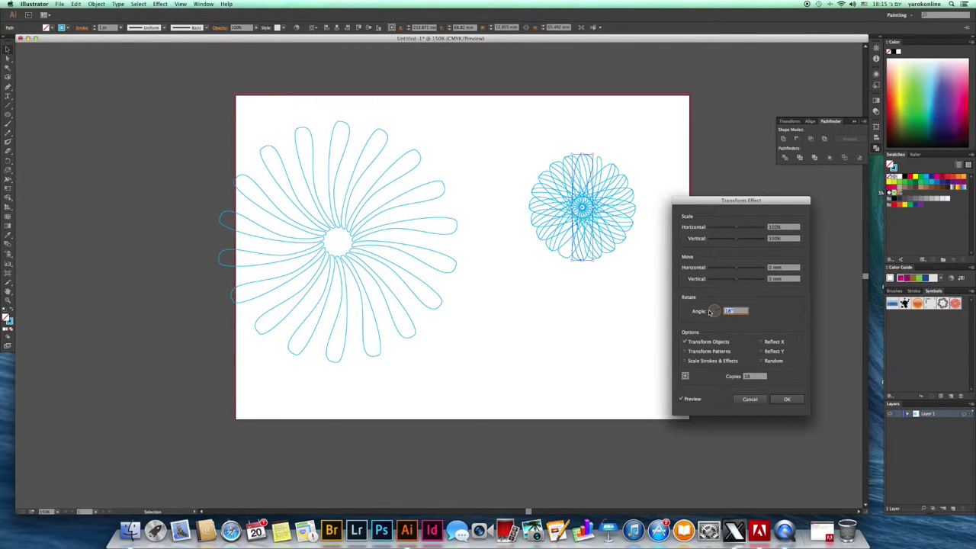
type("20")
left_click(788, 398)
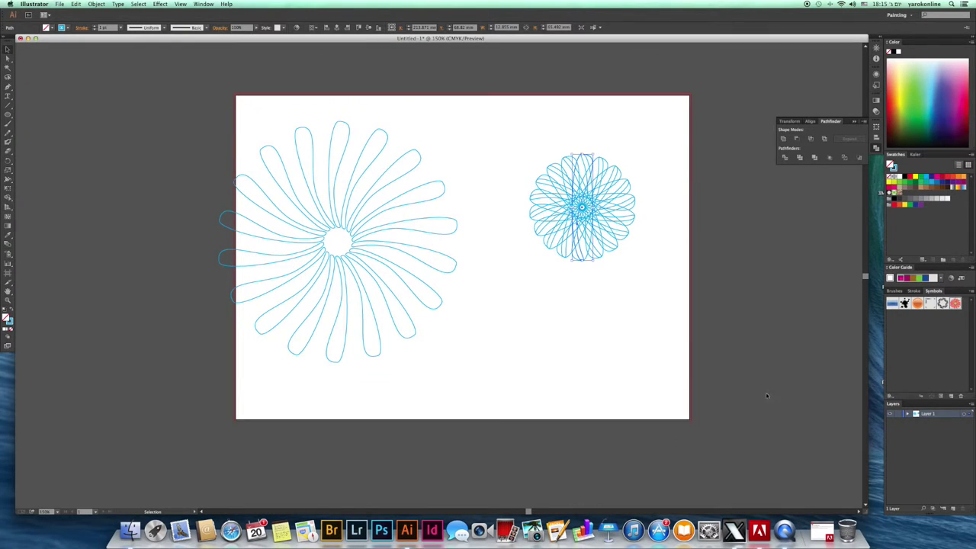
- Move the right flower slightly lower on the artboard
left_click(579, 290)
left_click_drag(593, 214, 594, 252)
left_click(677, 311)
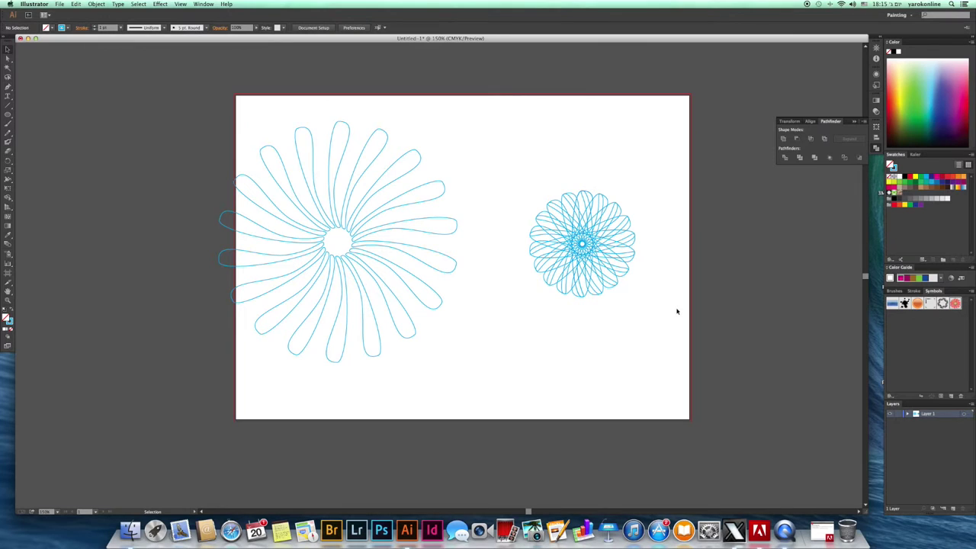
- In Outline view, drag a petal anchor inward to form a starburst and move it down
key("super+y")
left_click(583, 243)
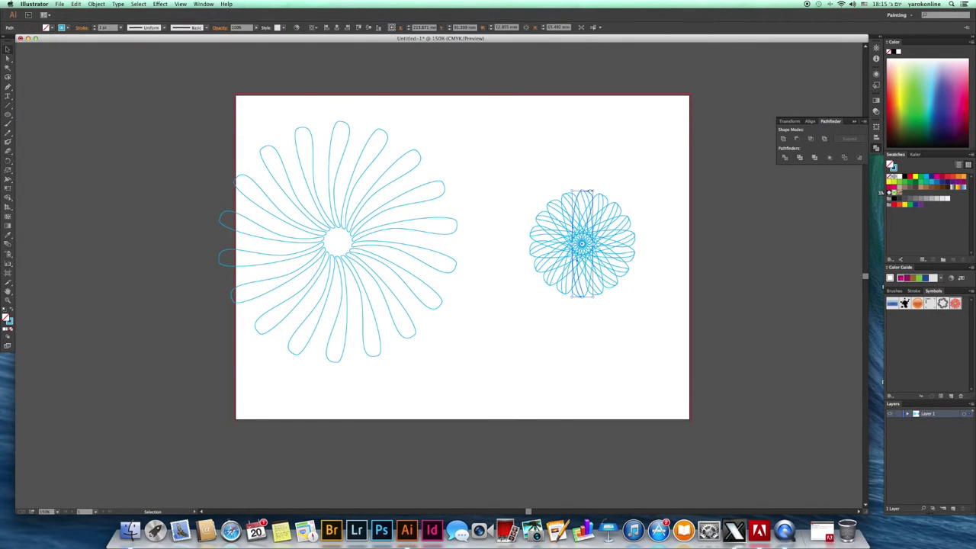
left_click_drag(595, 191, 581, 130)
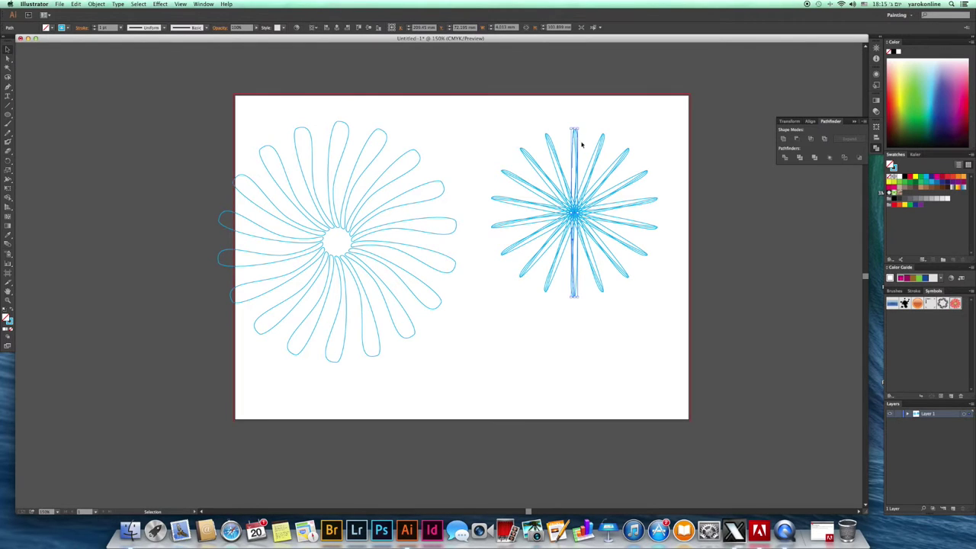
left_click(587, 329)
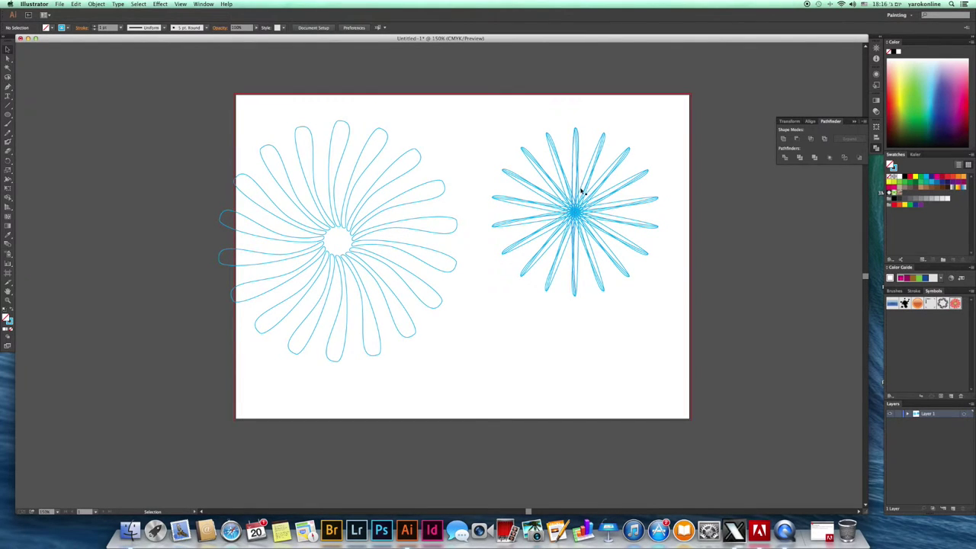
left_click_drag(574, 209, 579, 242)
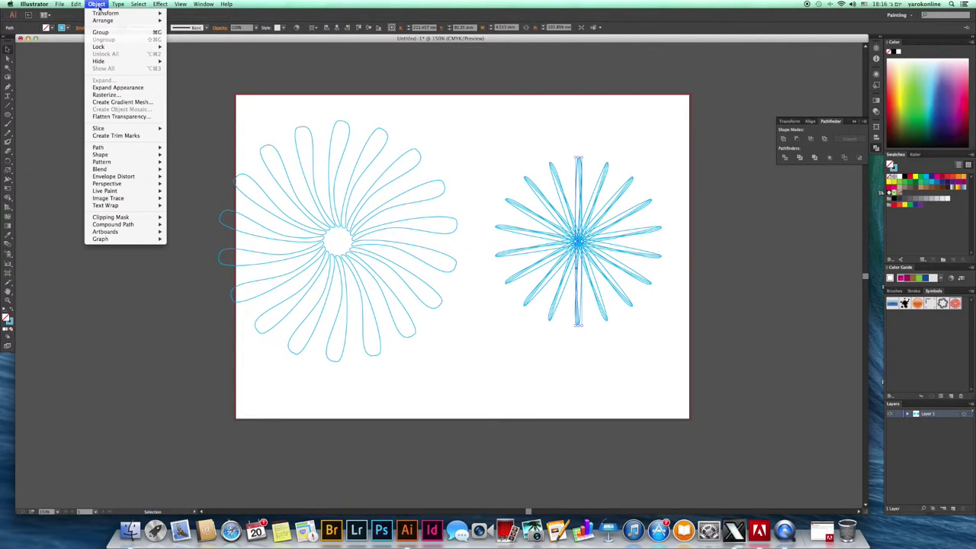
- Expand the starburst's appearance into real paths and check it in Outline view
left_click(97, 5)
left_click(113, 88)
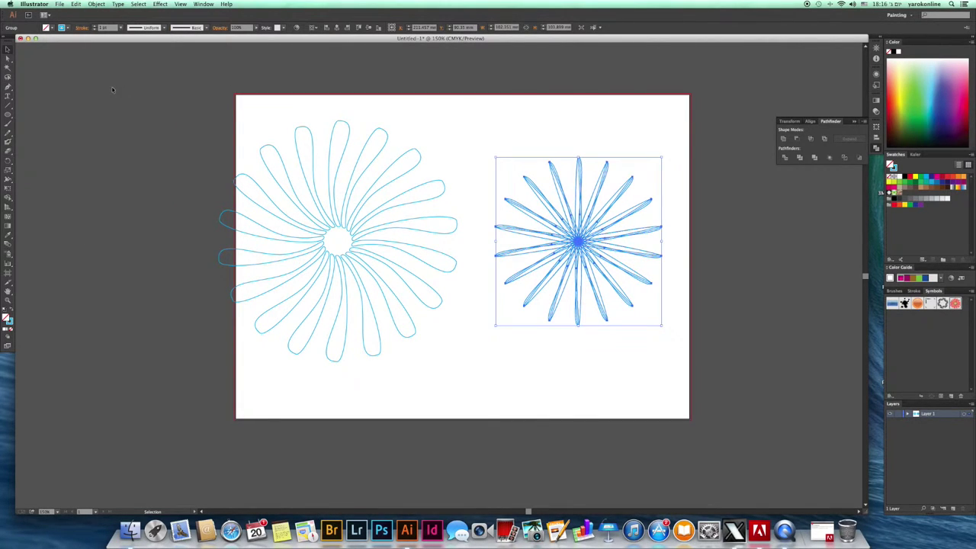
left_click(578, 376)
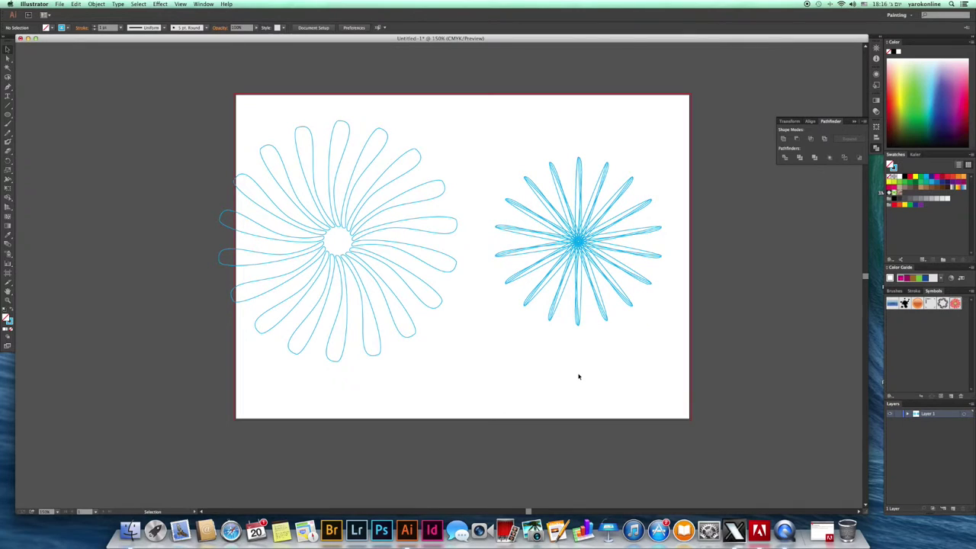
key("super+y")
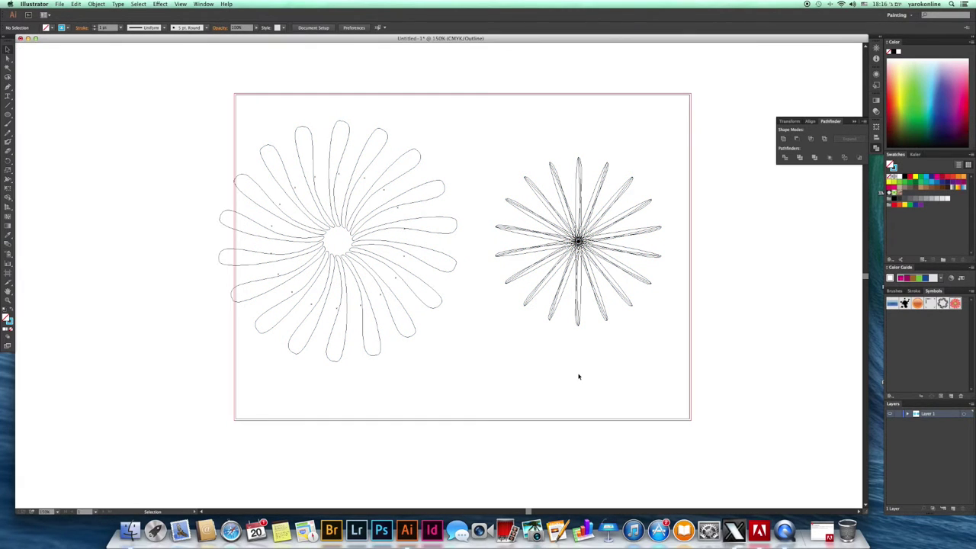
key("super+y")
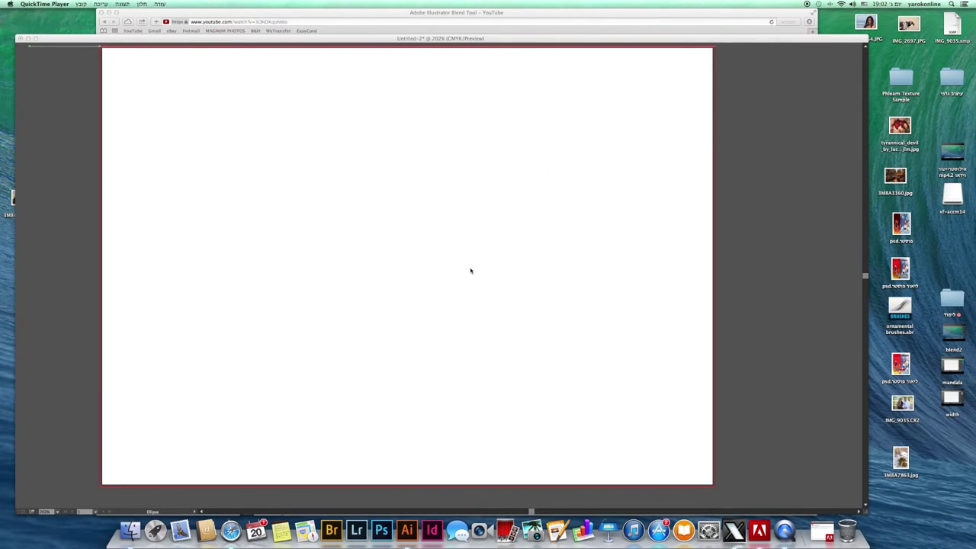
- Draw a large ellipse across the artboard and drop a Gerbera flower symbol near its upper right
left_click(471, 262)
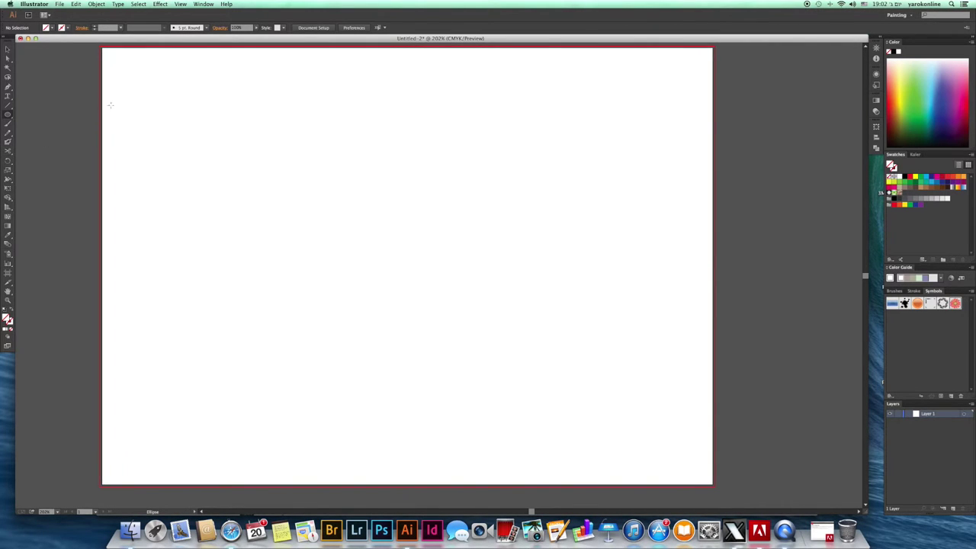
left_click_drag(149, 98, 677, 420)
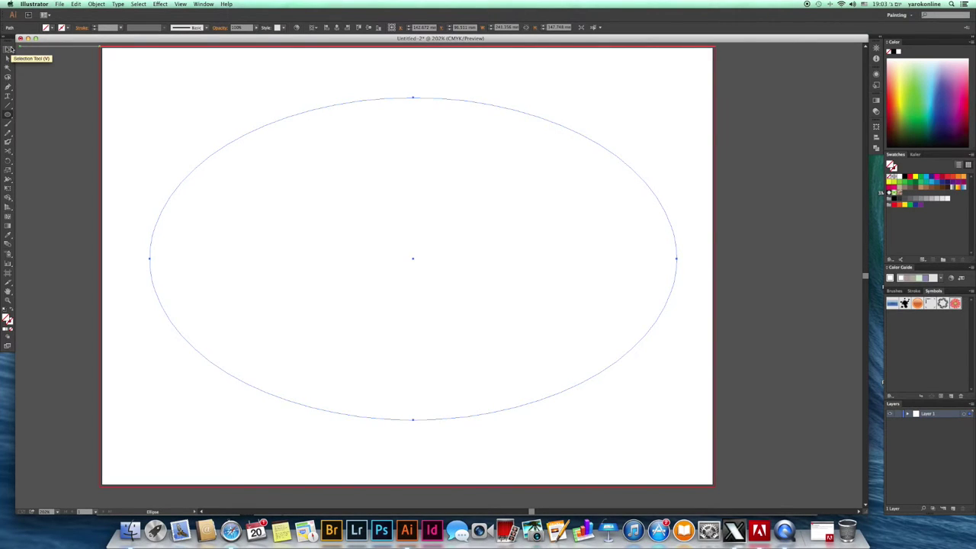
left_click(8, 48)
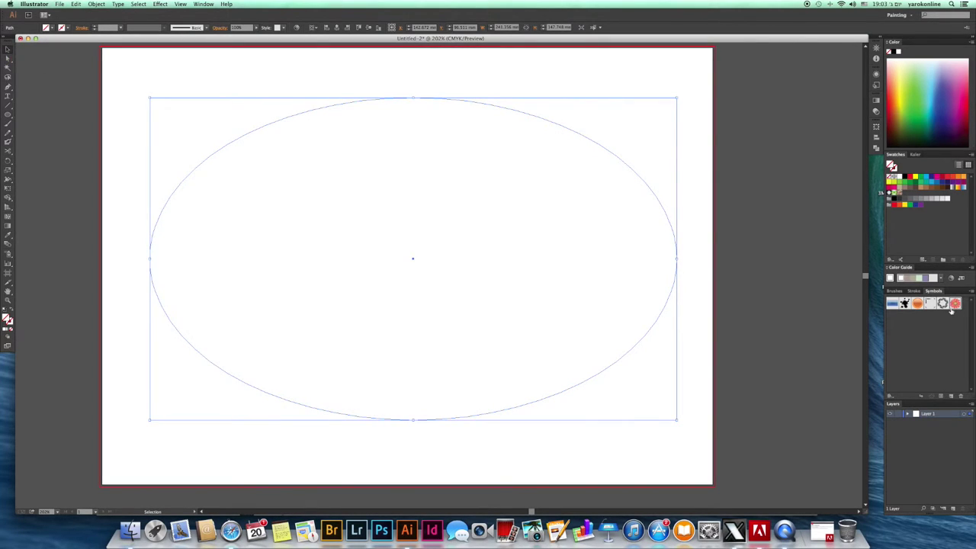
left_click_drag(956, 304, 652, 137)
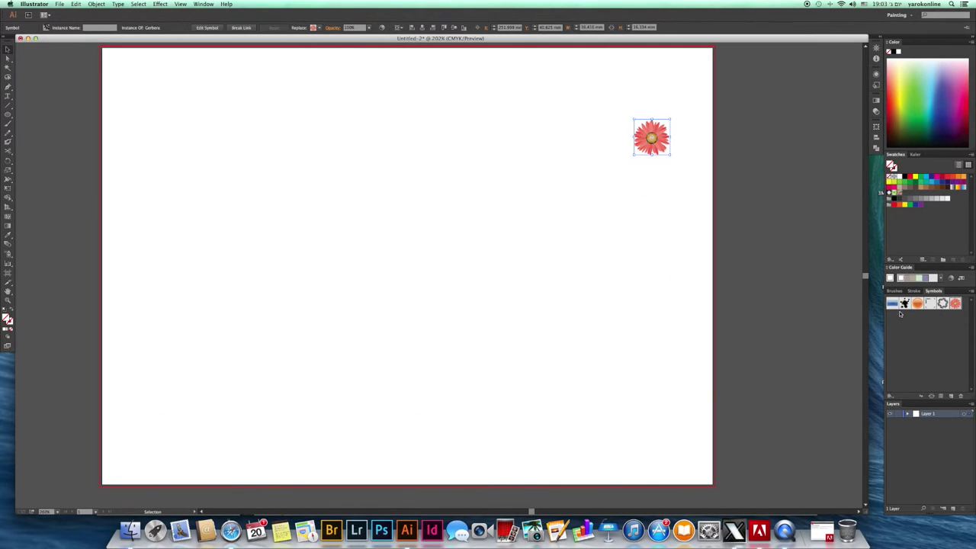
- Get the ellipse out of the way and move the Gerbera flower to the top-right corner
left_click(615, 282)
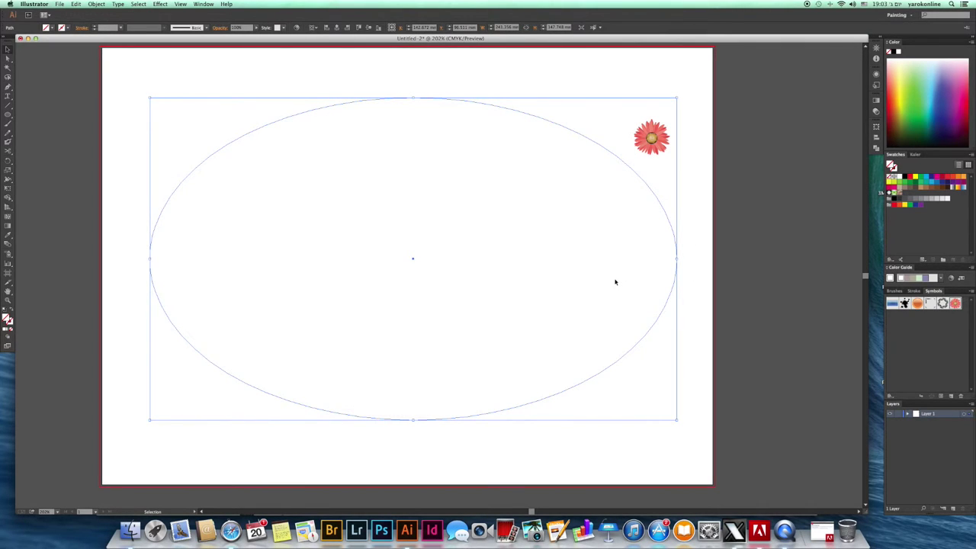
key("Delete")
left_click_drag(652, 137, 650, 82)
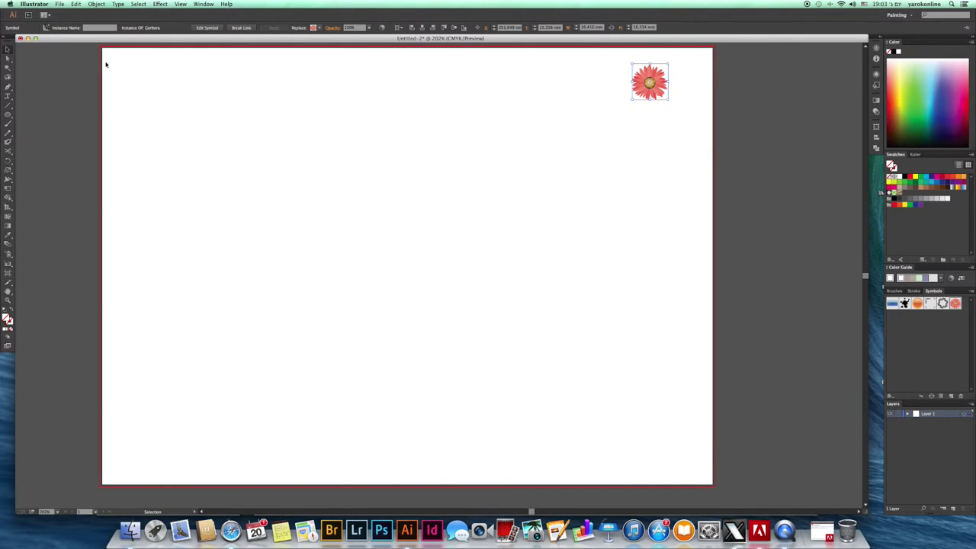
- Alt-drag a flower copy to the top left and blend the two into a row of ten
left_click(651, 84)
left_click_drag(653, 85, 178, 87)
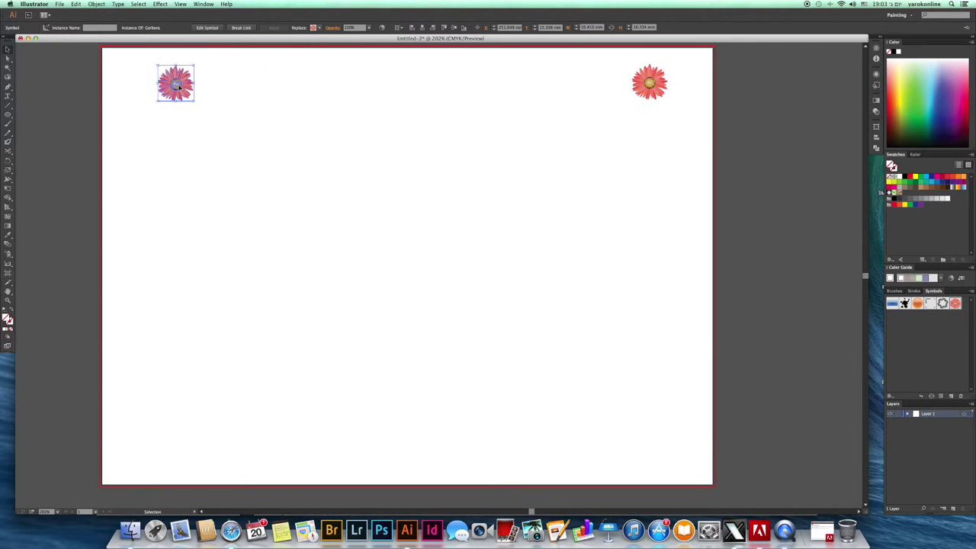
left_click(9, 246)
left_click(649, 83)
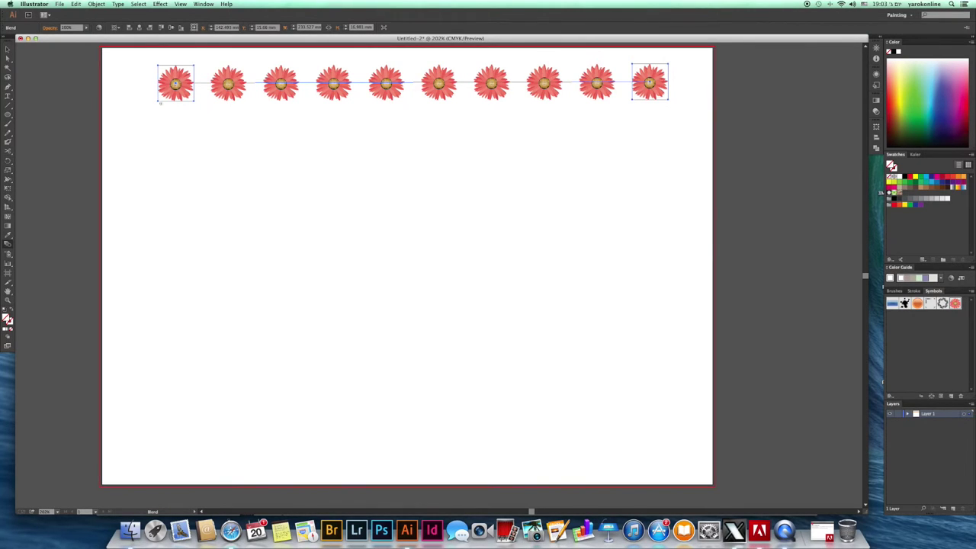
- Select the Gerbera blend together with the ellipse and apply Object > Blend > Replace Spine
left_click(7, 246)
left_click(7, 49)
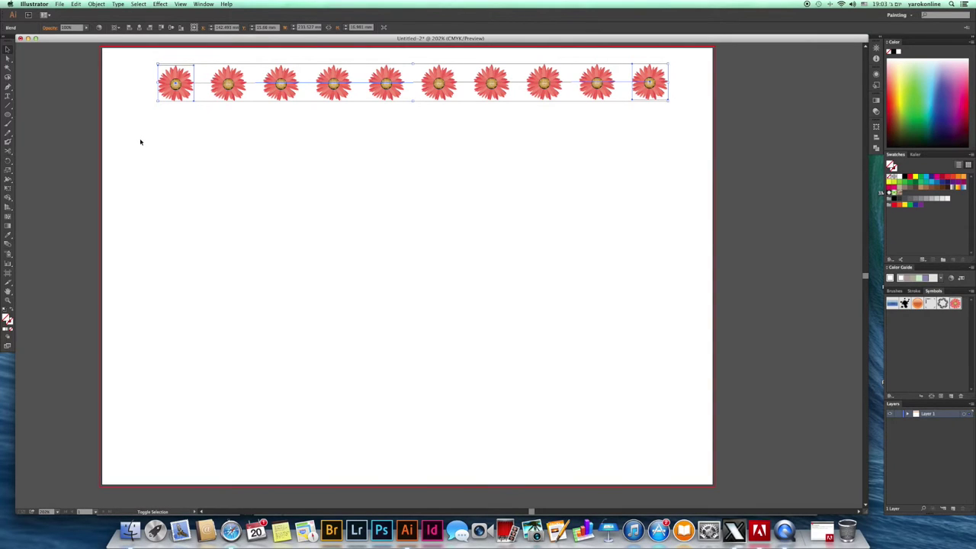
left_click_drag(141, 142, 256, 228)
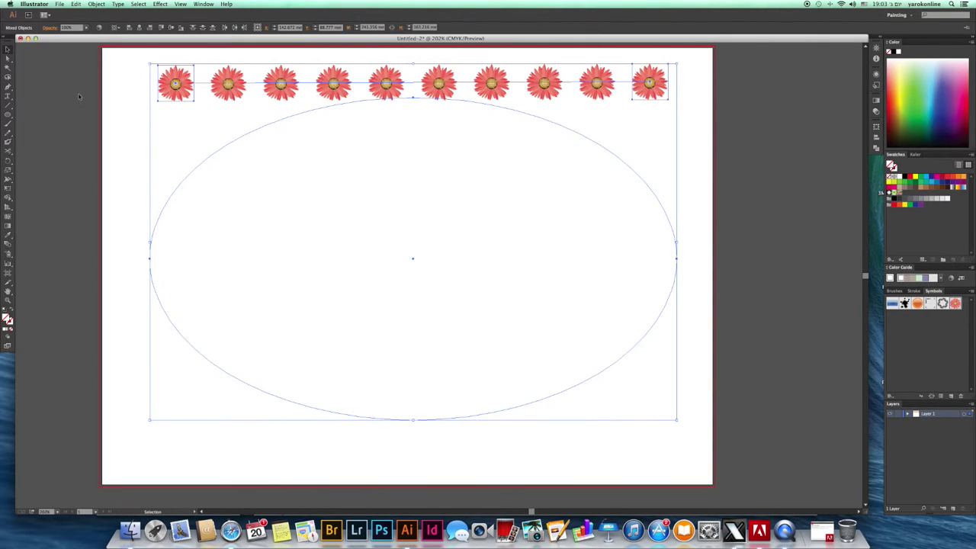
left_click(97, 4)
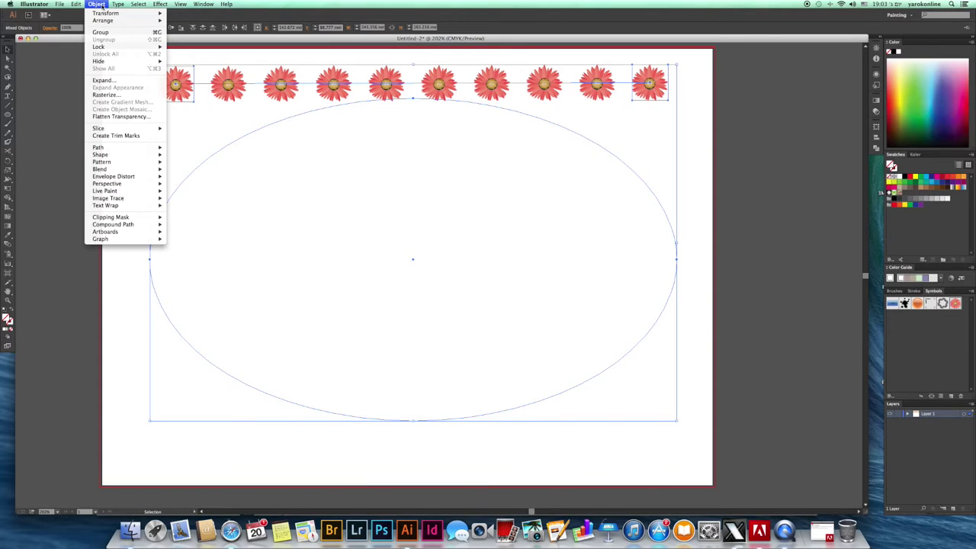
mouse_move(111, 169)
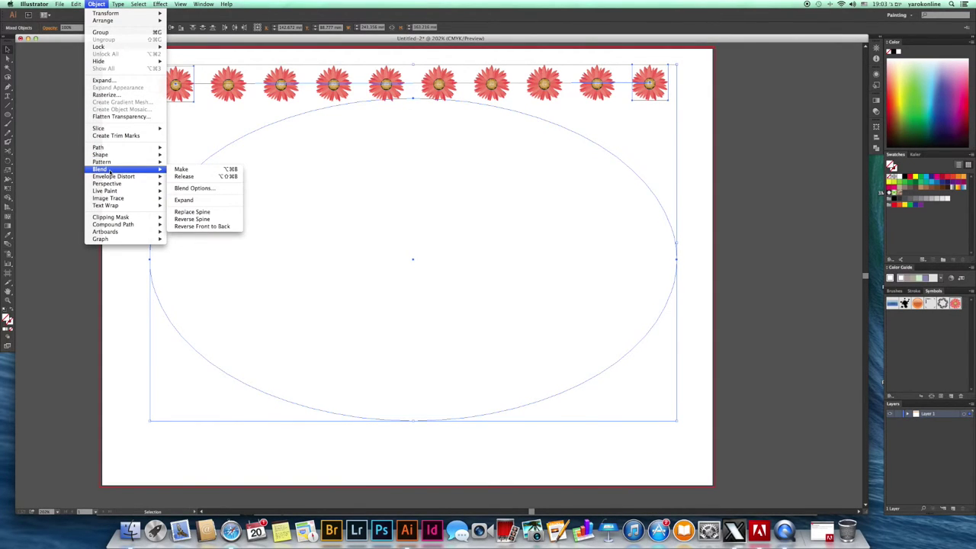
left_click(200, 212)
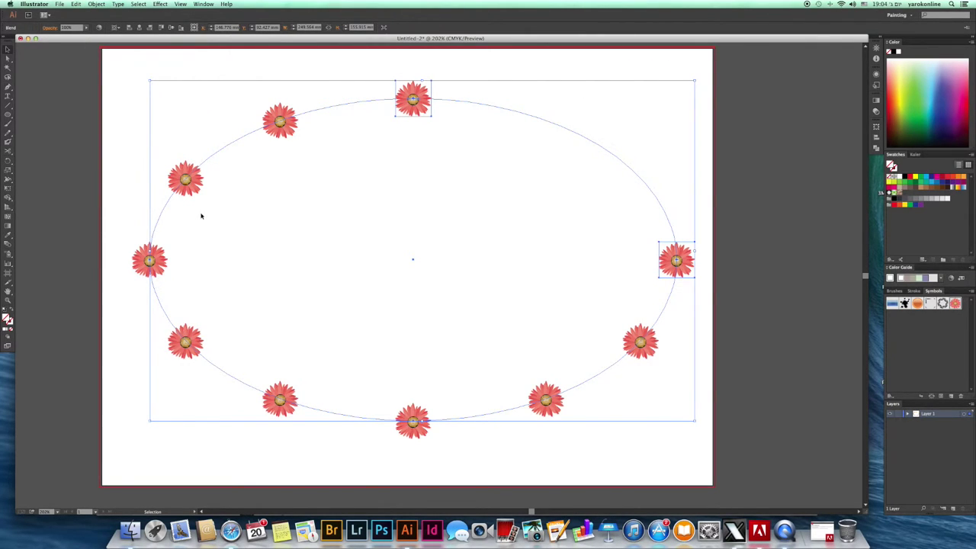
- Set the blend options to 18 specified steps with preview, spreading the flowers around the oval
double_click(9, 246)
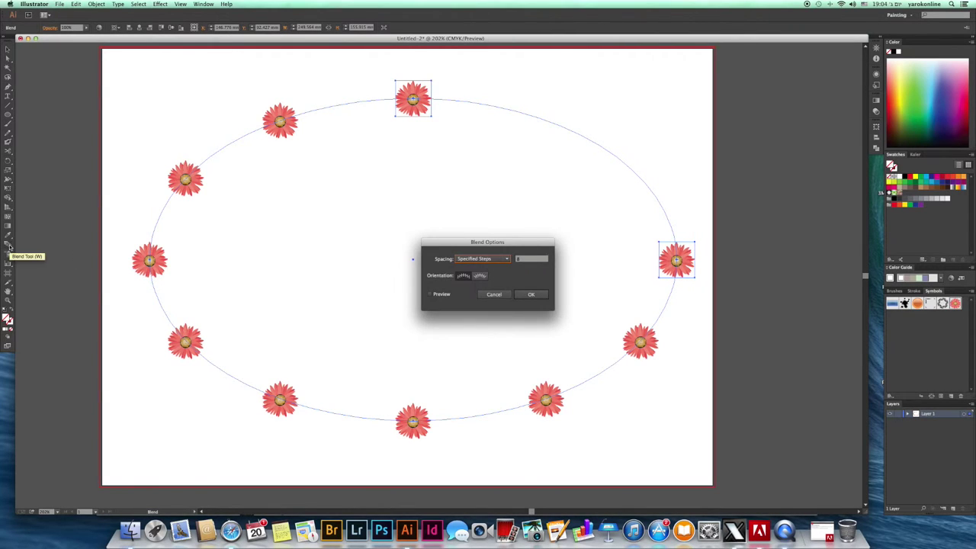
key("Tab")
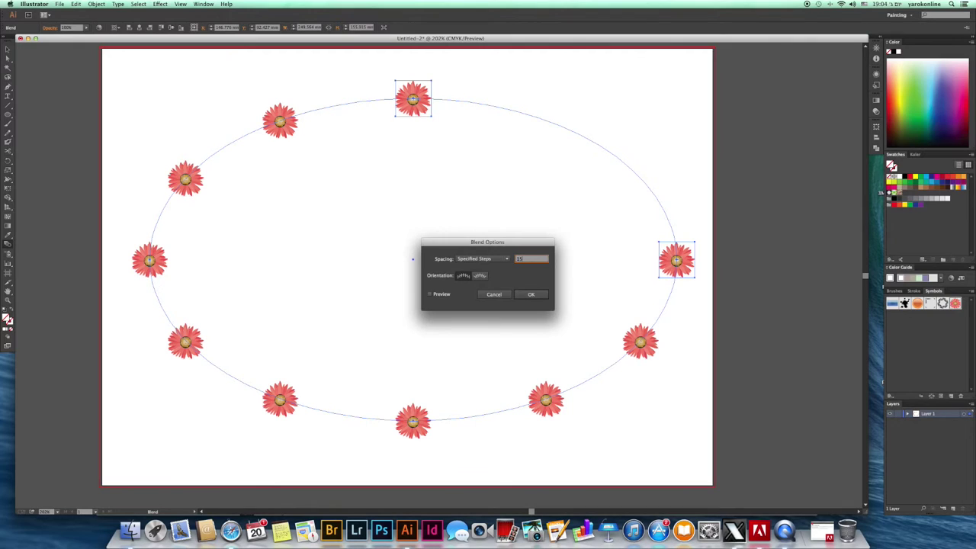
left_click(441, 296)
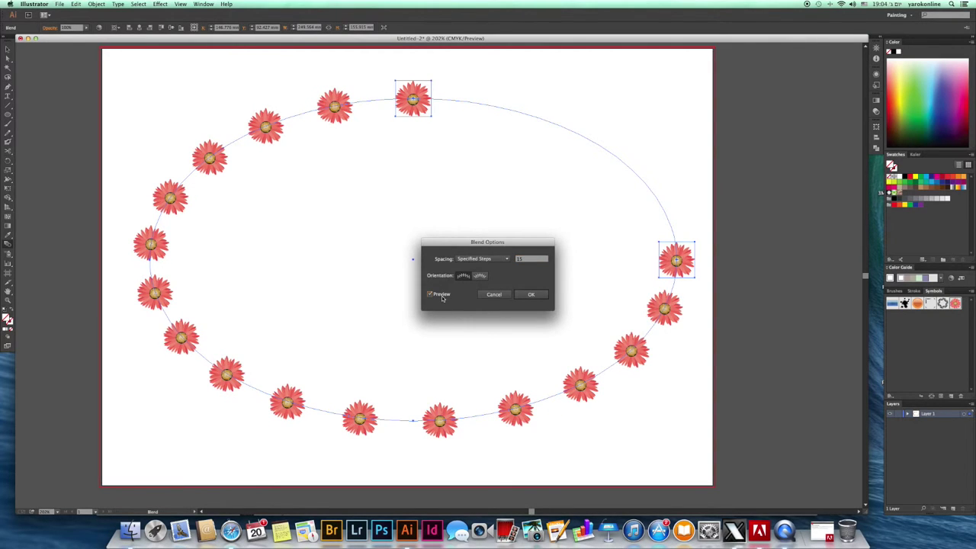
double_click(516, 260)
type("18")
left_click(431, 294)
left_click(431, 295)
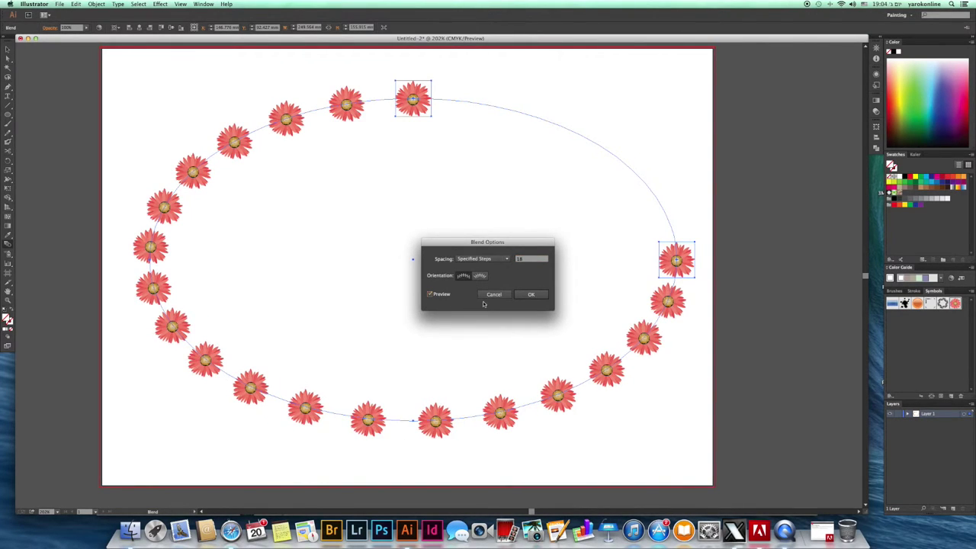
left_click(532, 295)
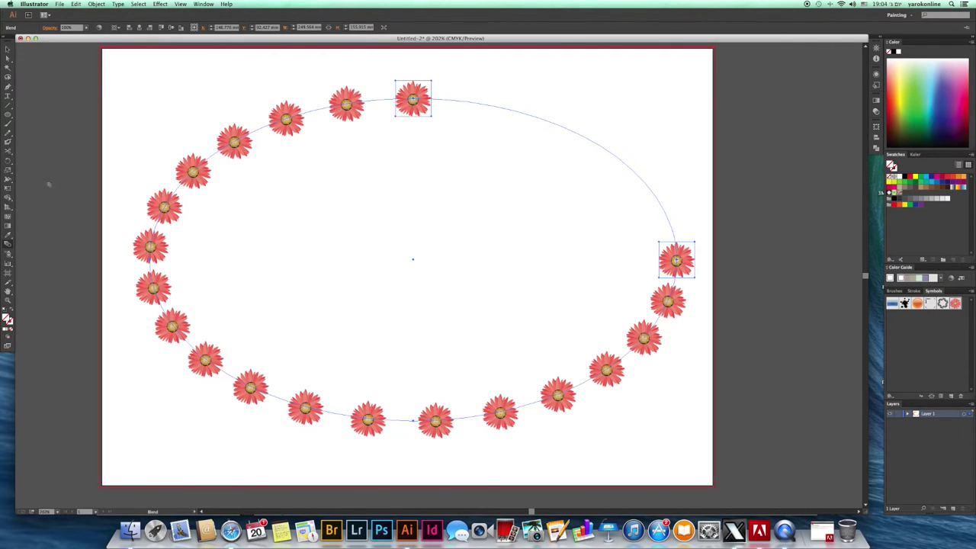
scroll(42, 189, "up", 1)
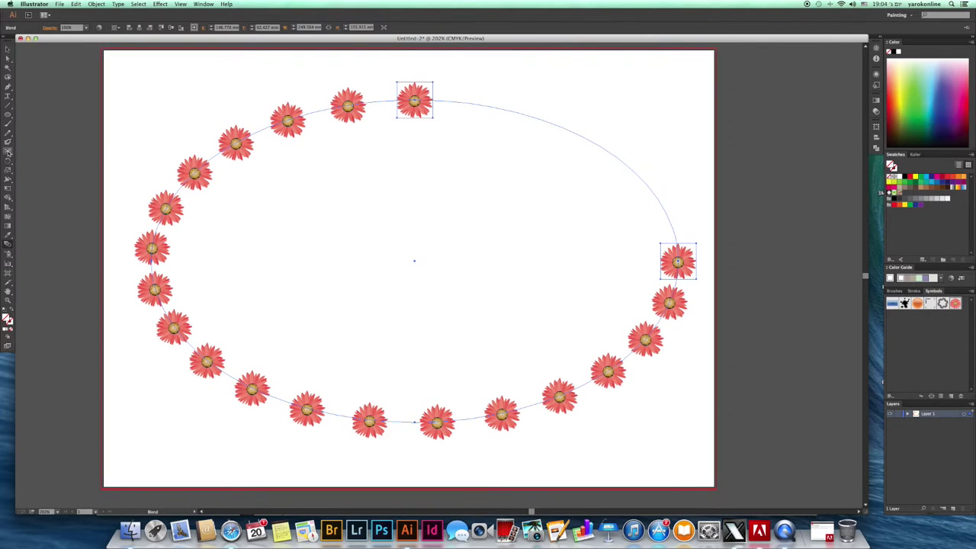
- Cut the oval path at its upper right with the Scissors tool, then deselect to view the daisies
left_click(8, 152)
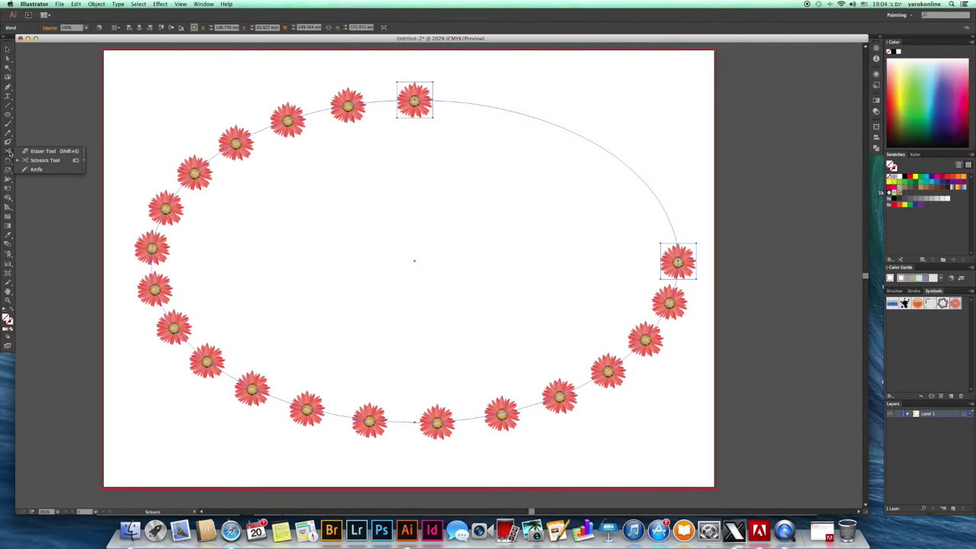
left_click(44, 161)
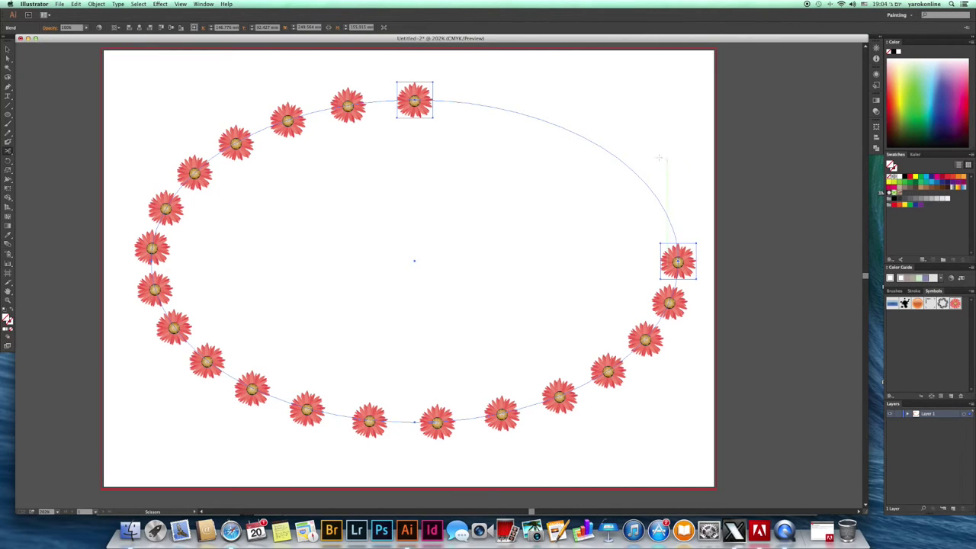
left_click(588, 137)
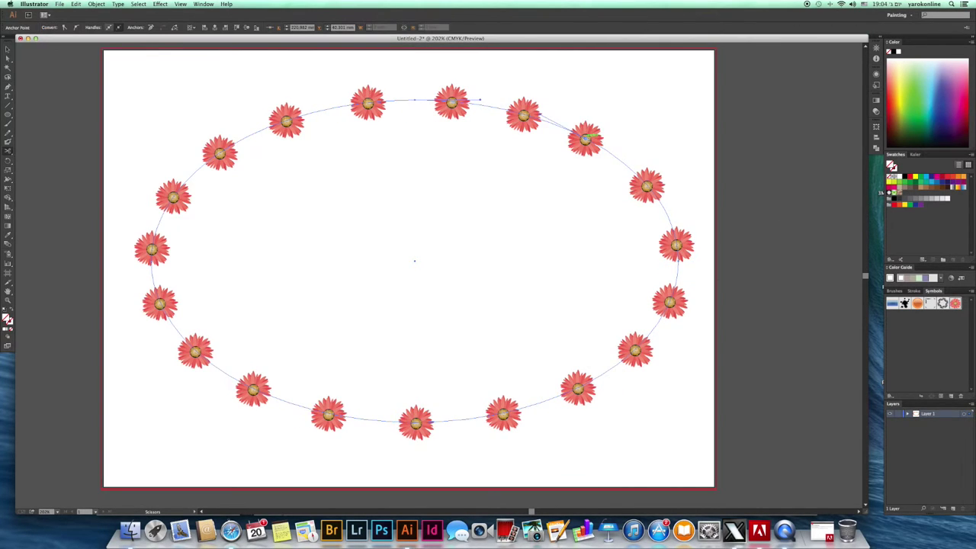
left_click(7, 49)
left_click(169, 76)
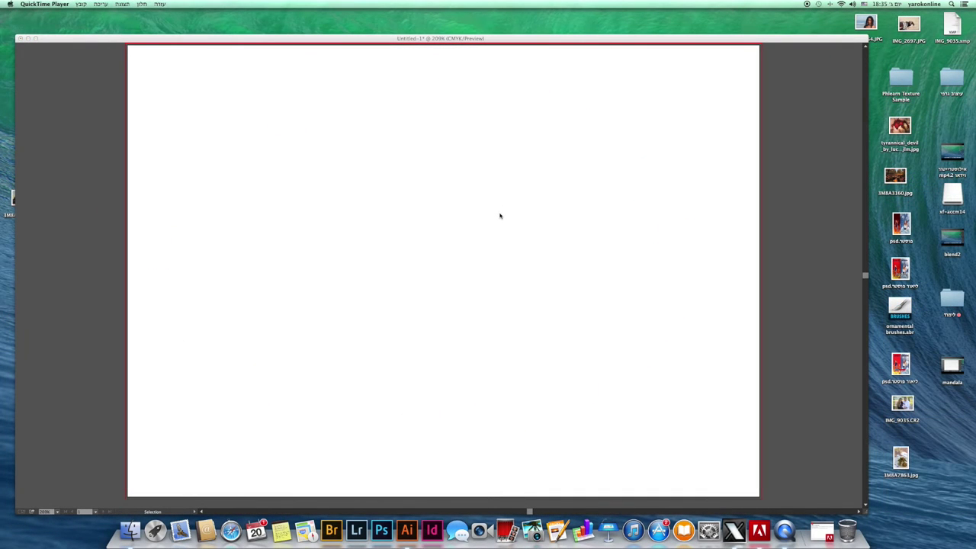
left_click(500, 216)
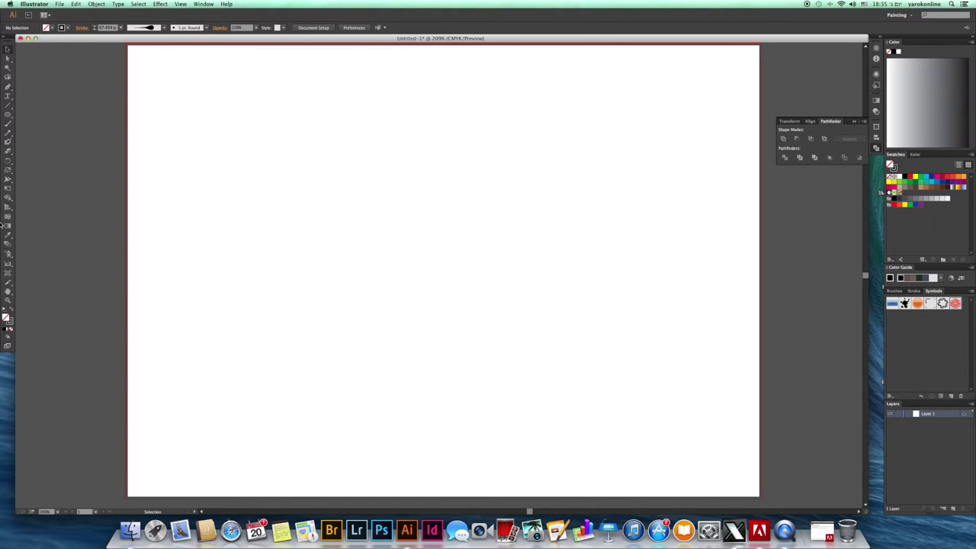
- Draw a long diagonal line from lower left to upper right and add an anchor at its middle
left_click(7, 106)
mouse_move(240, 402)
left_mouse_down()
mouse_move(497, 229)
mouse_move(672, 146)
left_mouse_up()
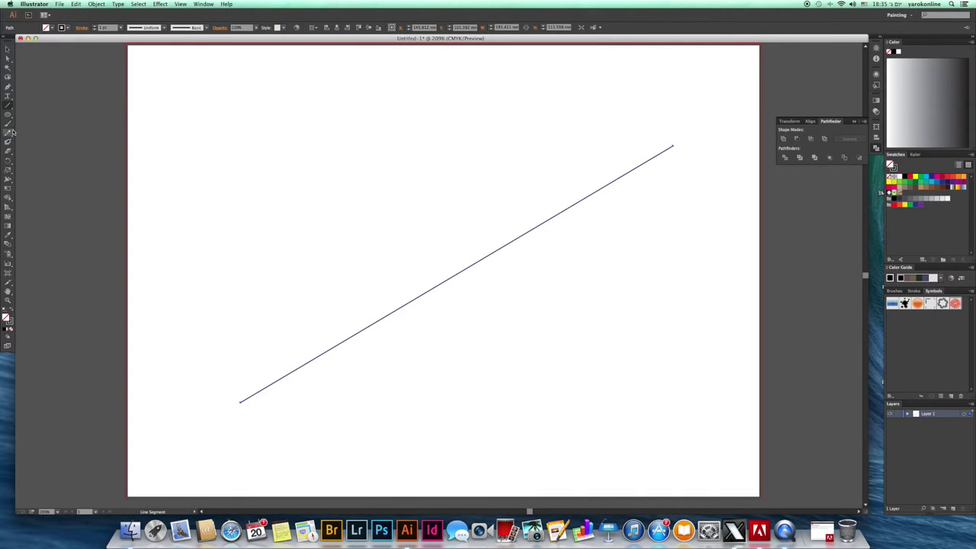
left_click(7, 87)
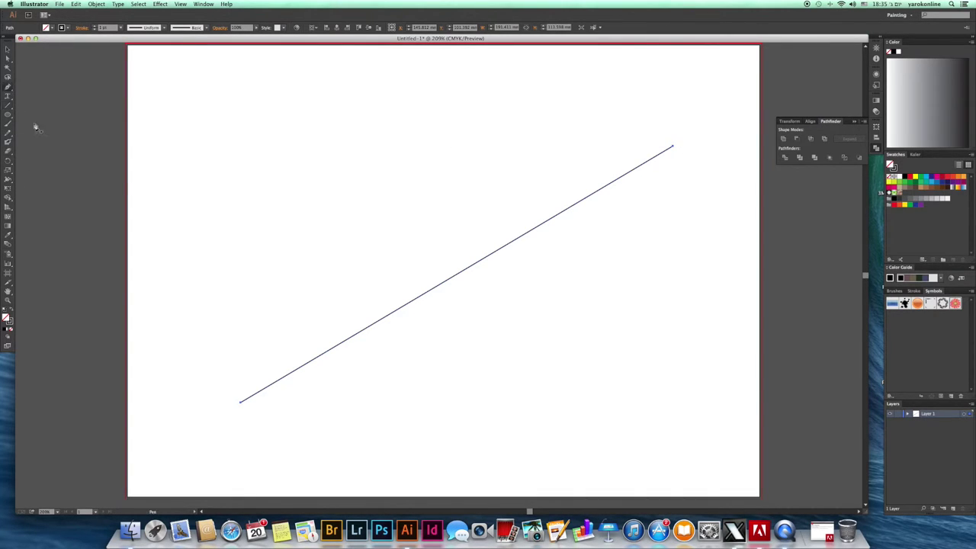
left_click(462, 274)
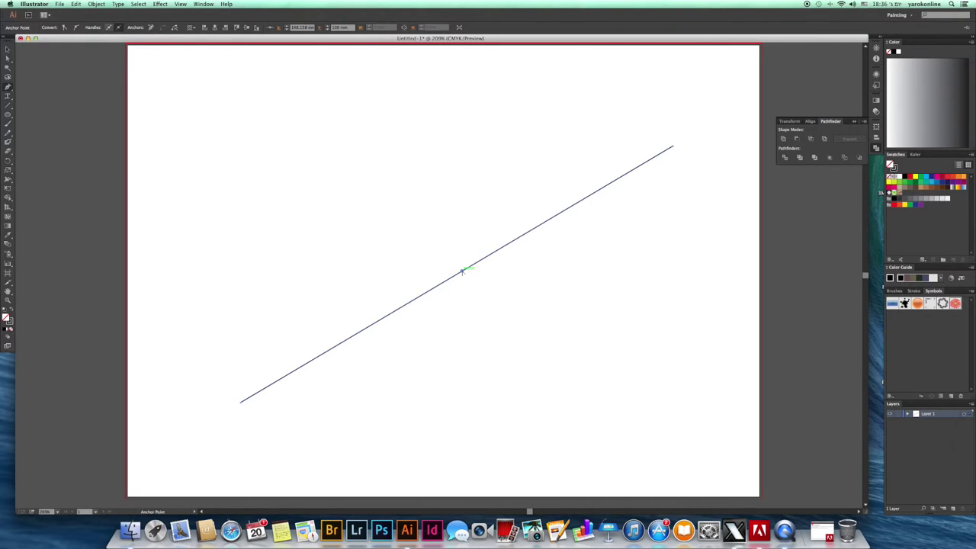
- Pull handles from the middle anchor to bend the line into a smooth S curve
left_click_drag(462, 272, 578, 273)
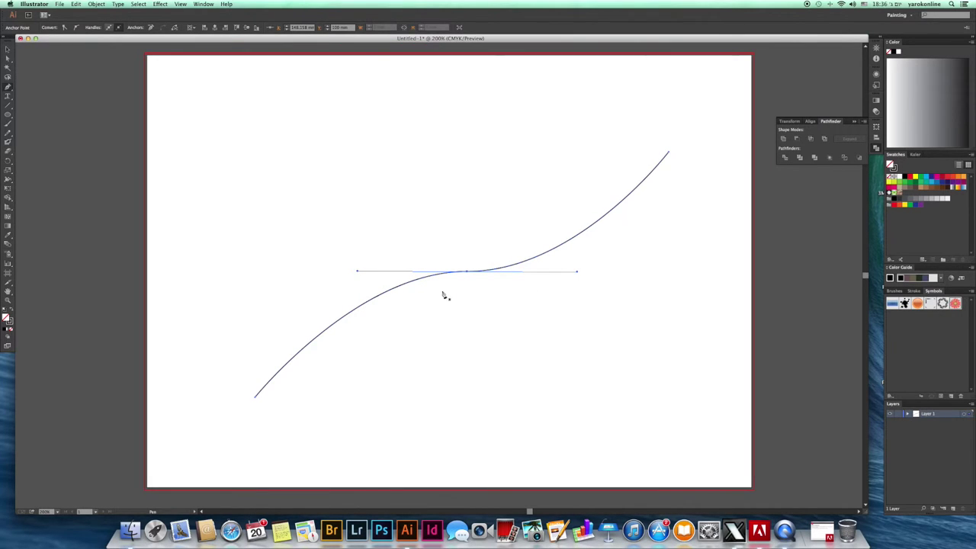
left_click(367, 304)
left_click(367, 303)
key("super+z")
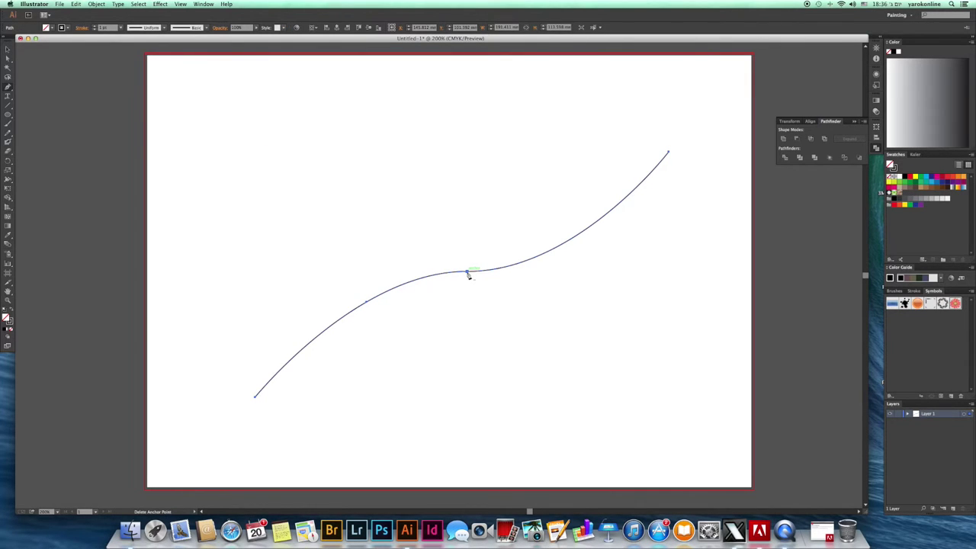
key("shift+c")
left_click(467, 271)
key("minus")
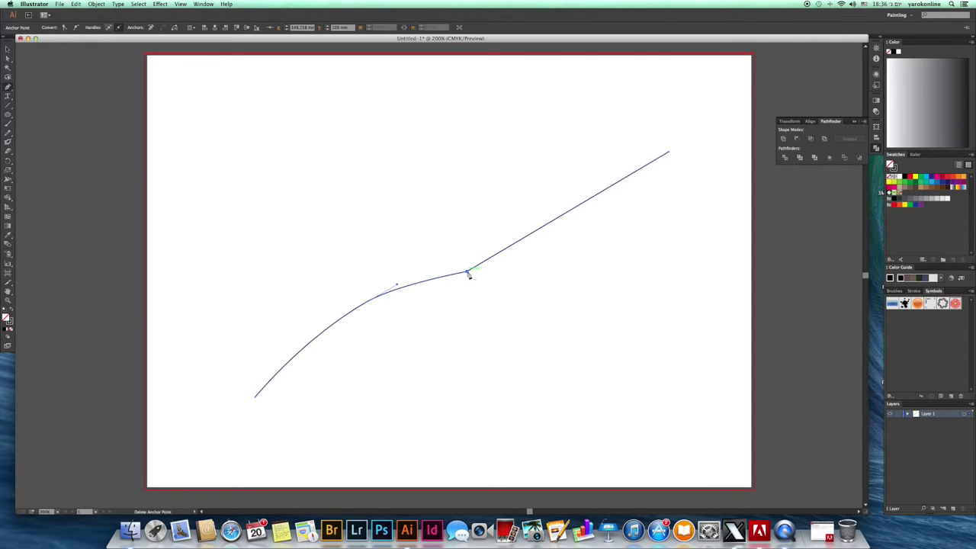
key("p")
key("v")
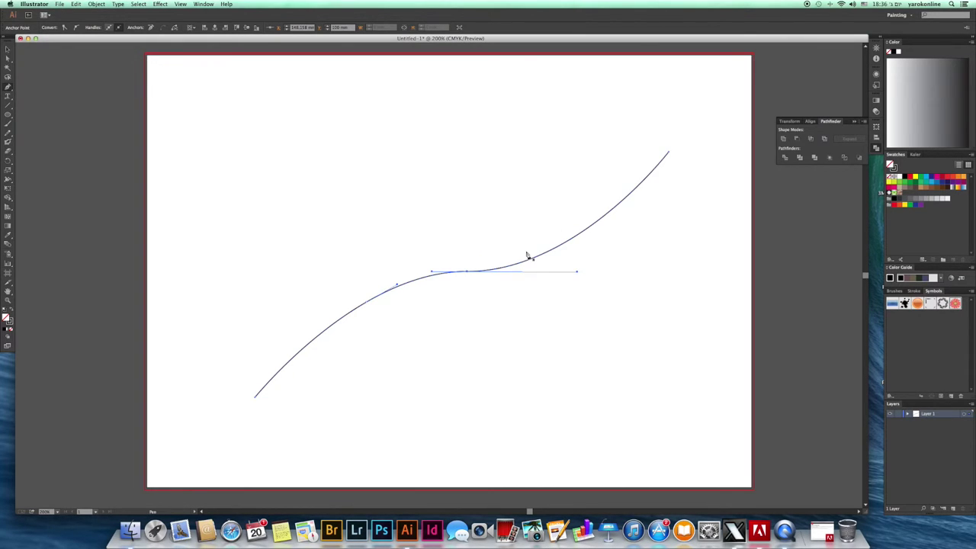
- With the Width tool, swell the upper end into a leaf, thin the middle, and thicken the lower tip slightly
left_click(8, 180)
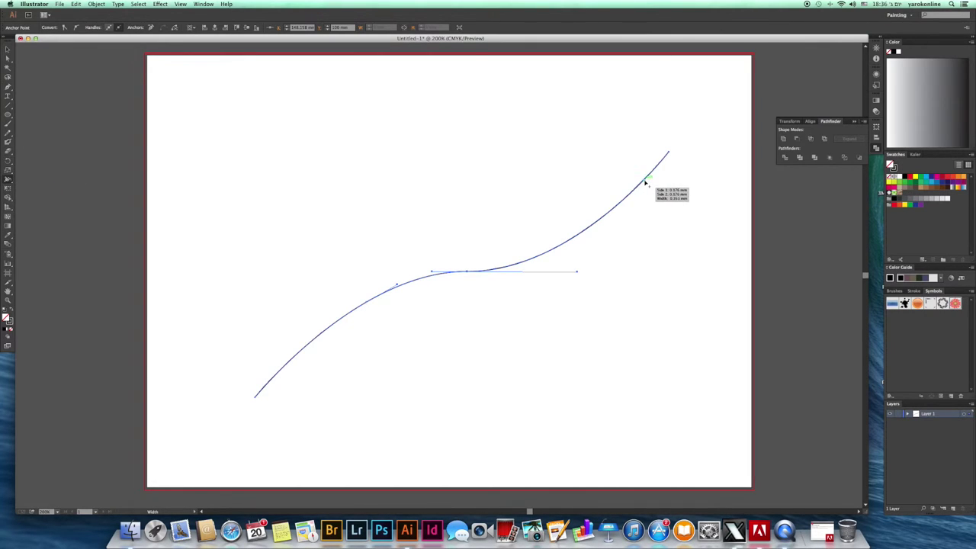
left_click_drag(645, 182, 674, 191)
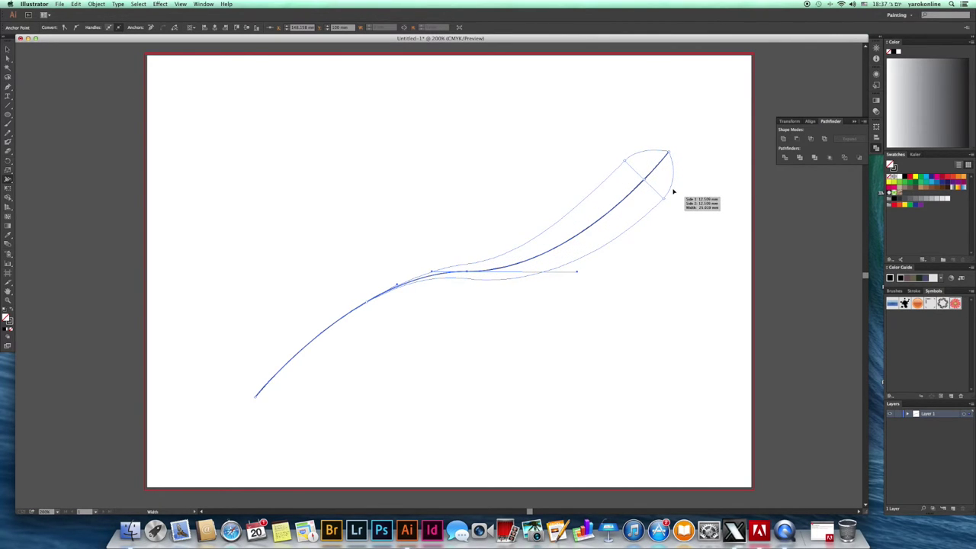
left_click_drag(674, 191, 675, 192)
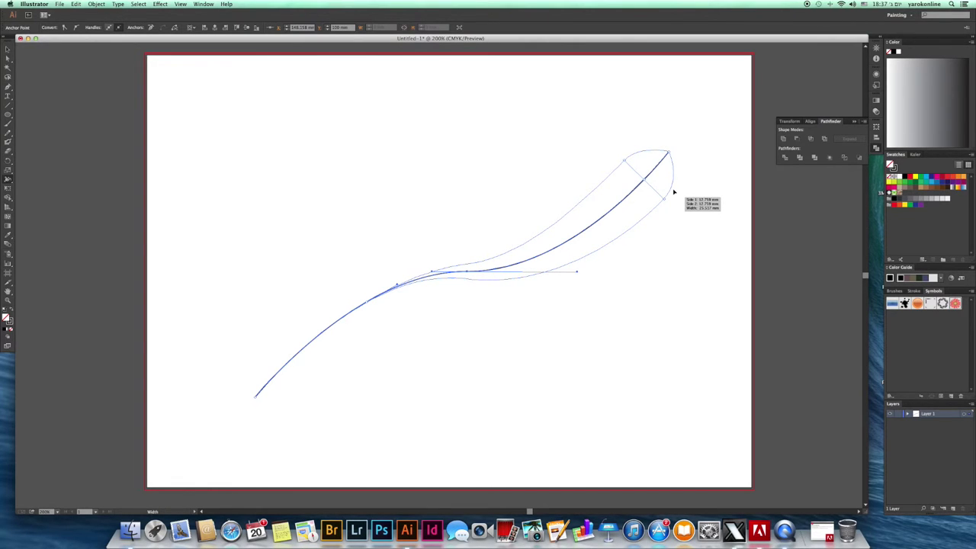
left_click_drag(674, 192, 673, 188)
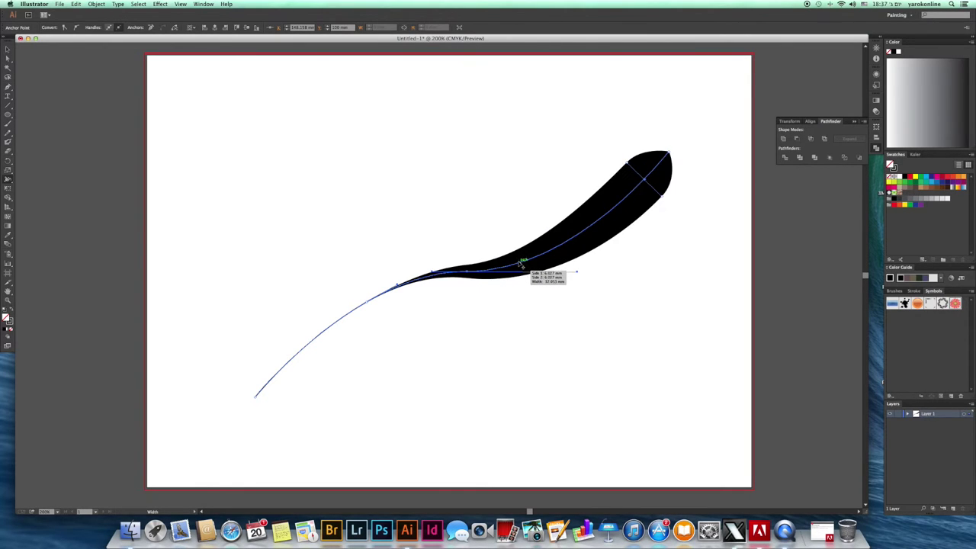
left_click_drag(520, 264, 521, 260)
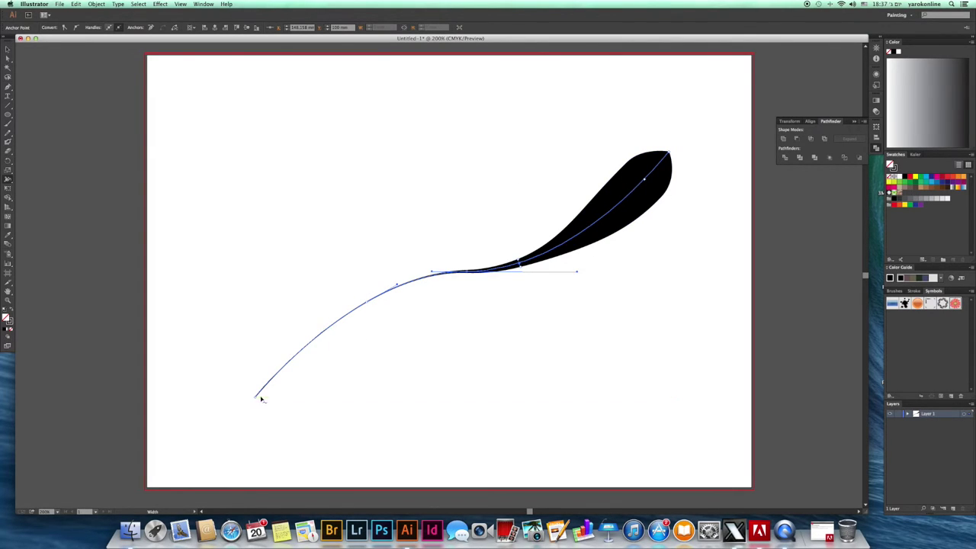
left_click_drag(259, 396, 260, 397)
left_click(8, 50)
left_click(577, 134)
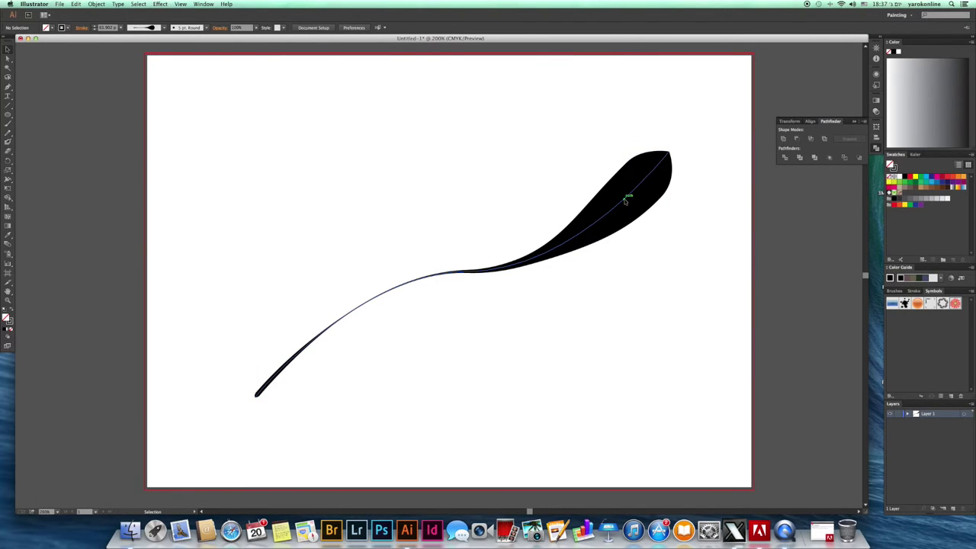
- Duplicate the leaf stroke, then shrink it, rotate it upward and place it at upper left
mouse_move(625, 200)
left_mouse_down()
mouse_move(545, 170)
mouse_move(553, 163)
left_mouse_up()
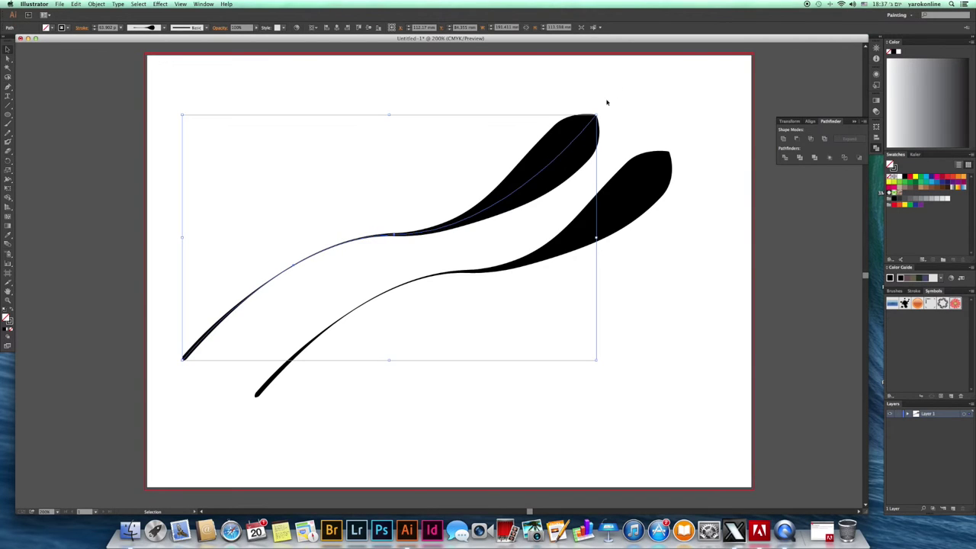
left_click_drag(598, 114, 465, 180)
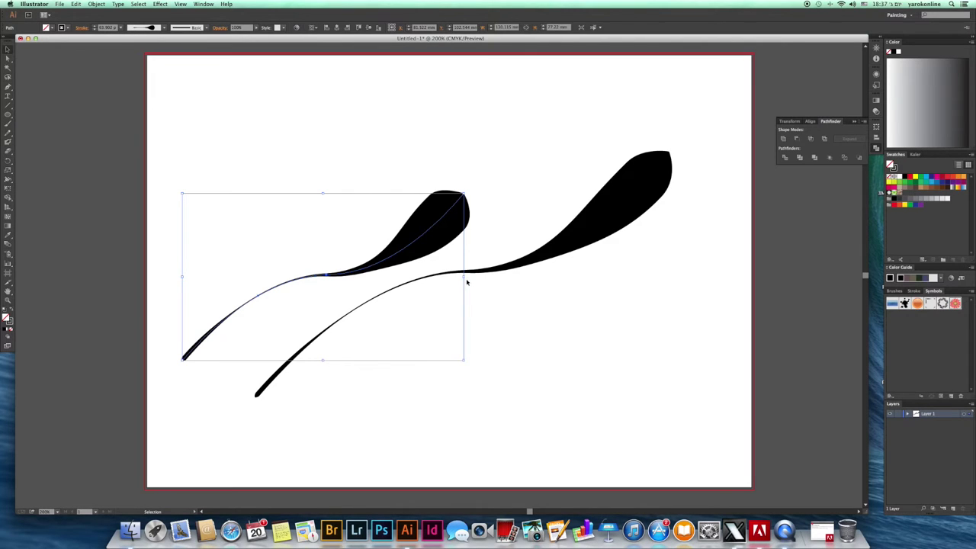
mouse_move(467, 280)
left_mouse_down()
mouse_move(475, 215)
mouse_move(368, 153)
mouse_move(318, 148)
mouse_move(312, 180)
mouse_move(344, 179)
left_mouse_up()
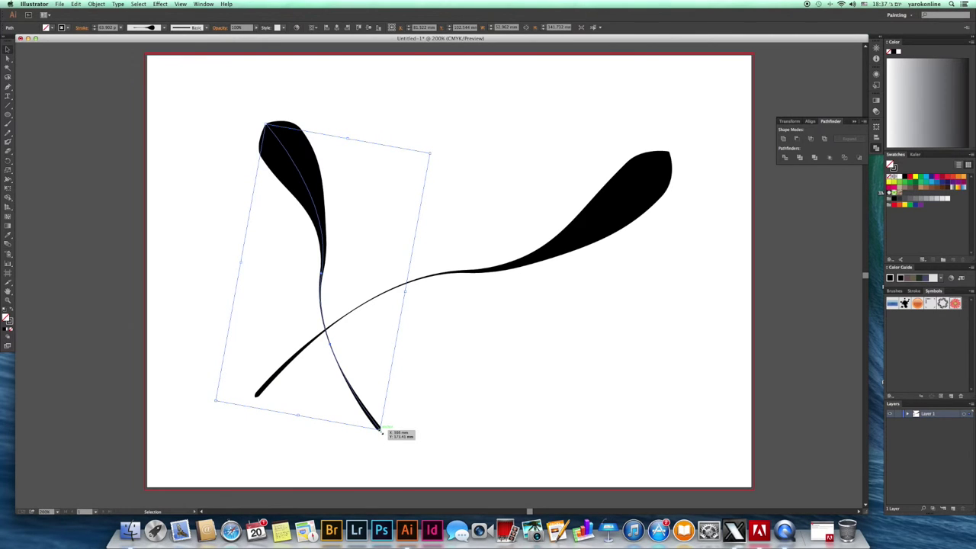
left_click_drag(380, 431, 337, 320)
mouse_move(299, 168)
left_mouse_down()
mouse_move(317, 159)
mouse_move(478, 298)
left_mouse_up()
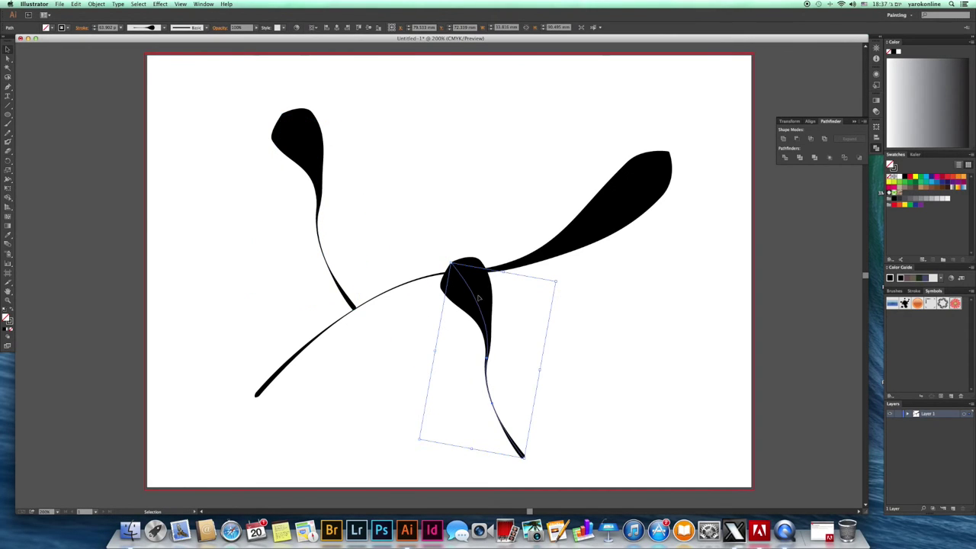
- Rotate, shrink and tilt a third, smaller leaf and move it onto the main stroke
left_click_drag(546, 376, 479, 419)
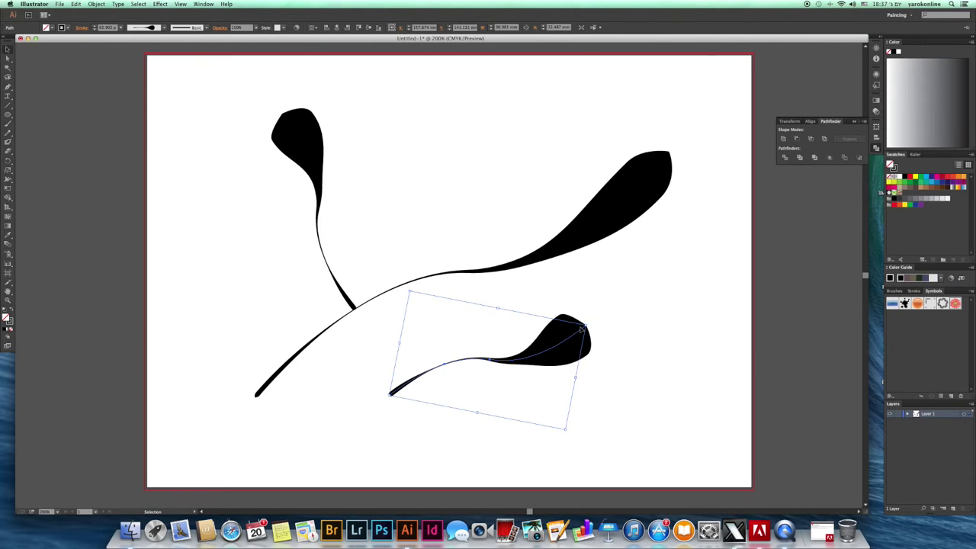
left_click_drag(588, 326, 487, 402)
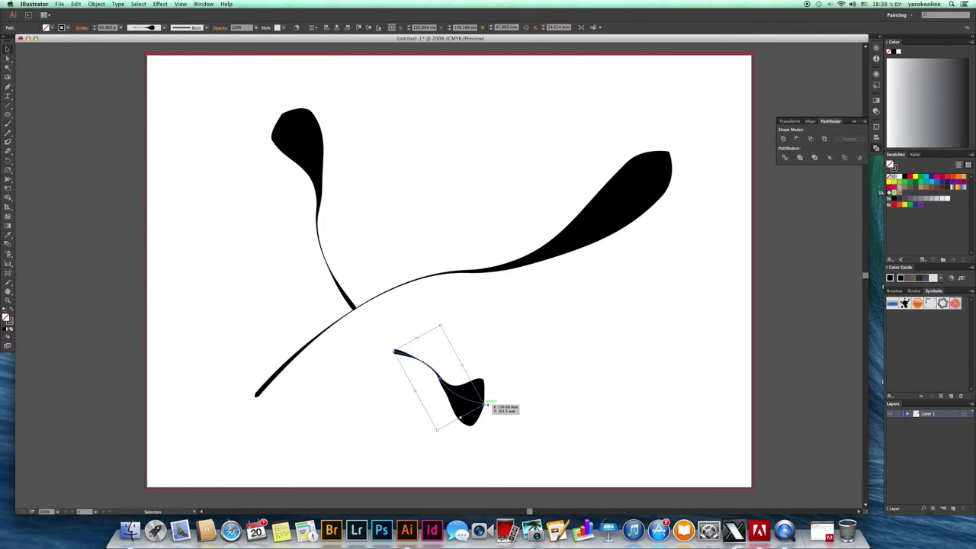
mouse_move(461, 350)
left_mouse_down()
mouse_move(466, 357)
mouse_move(457, 348)
left_mouse_up()
mouse_move(462, 389)
left_mouse_down()
mouse_move(474, 340)
mouse_move(504, 340)
mouse_move(498, 348)
mouse_move(460, 330)
left_mouse_up()
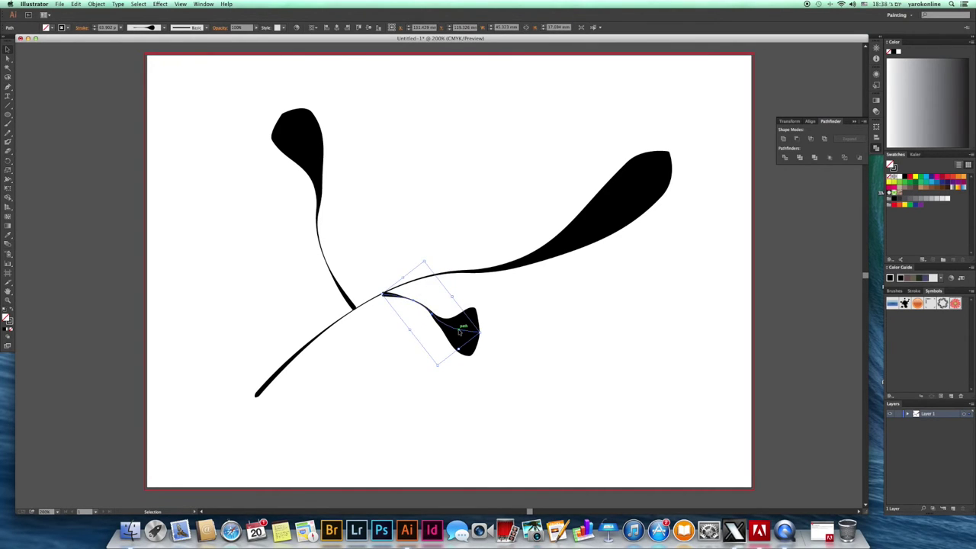
- Widen the small leaf's broad end, narrow the upper-left leaf's end, and thicken the branch junction
left_click(7, 180)
left_click_drag(465, 334, 474, 334)
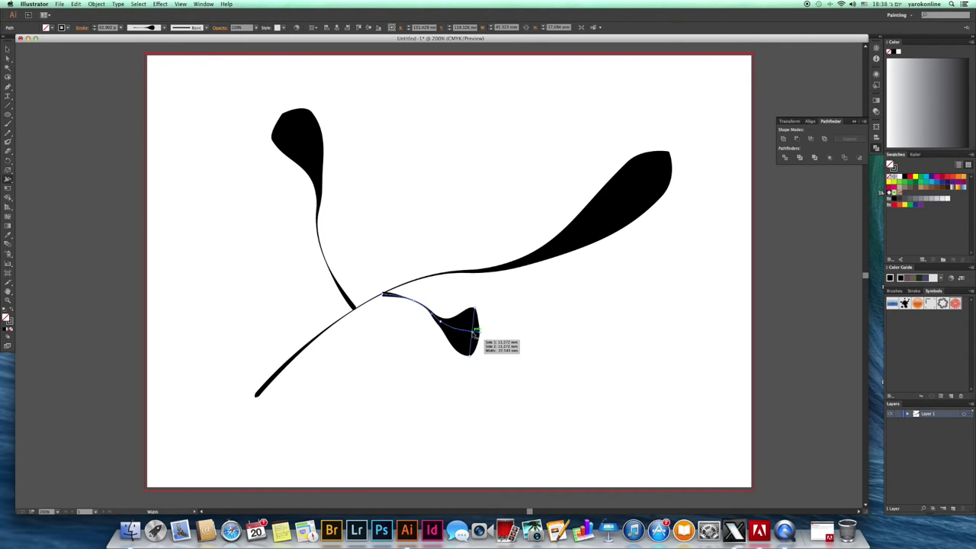
mouse_move(475, 334)
left_mouse_down()
mouse_move(470, 355)
mouse_move(476, 333)
mouse_move(473, 355)
mouse_move(472, 345)
left_mouse_up()
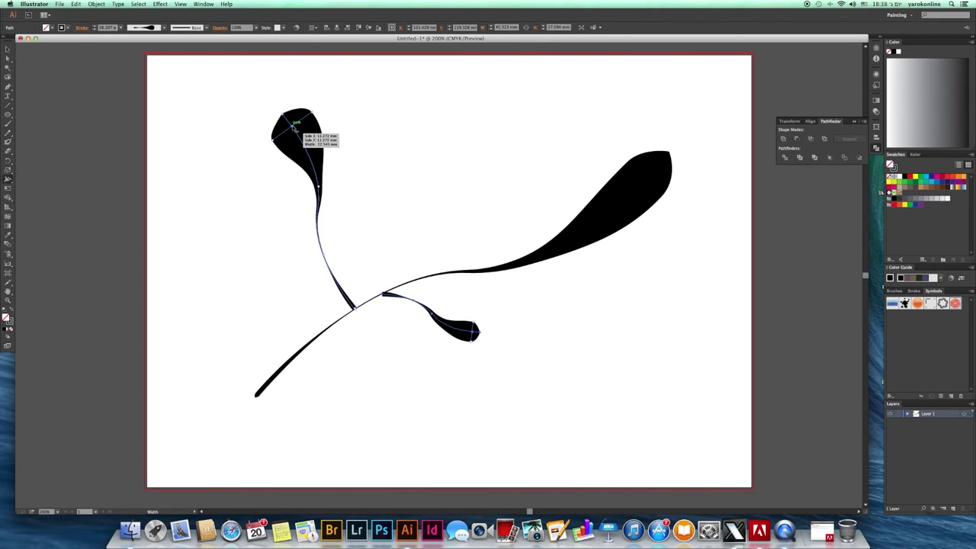
left_click_drag(313, 115, 305, 121)
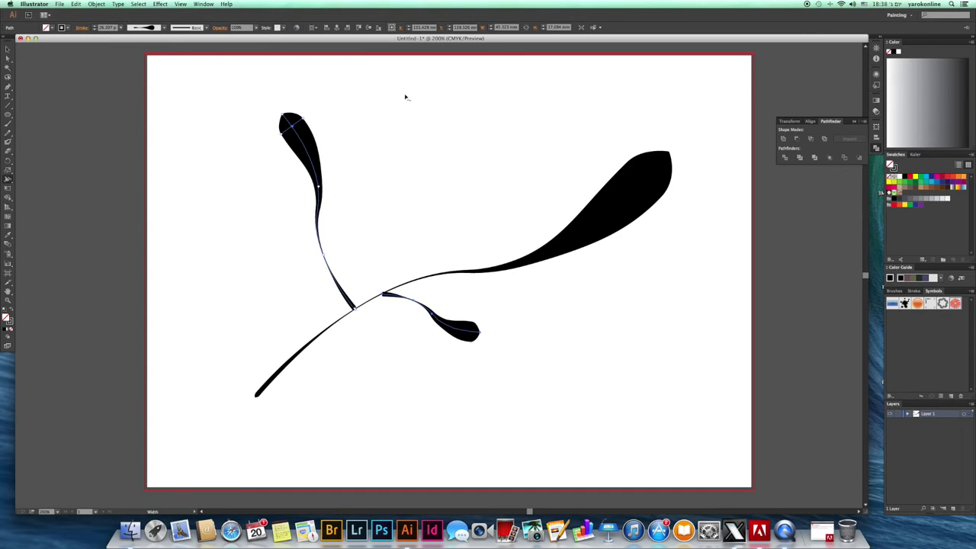
left_click(8, 49)
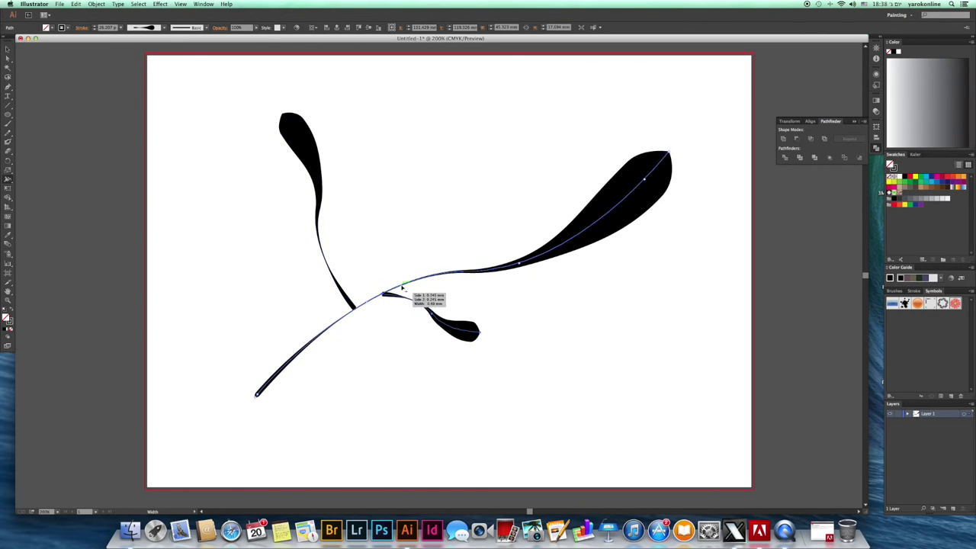
left_click_drag(403, 286, 405, 288)
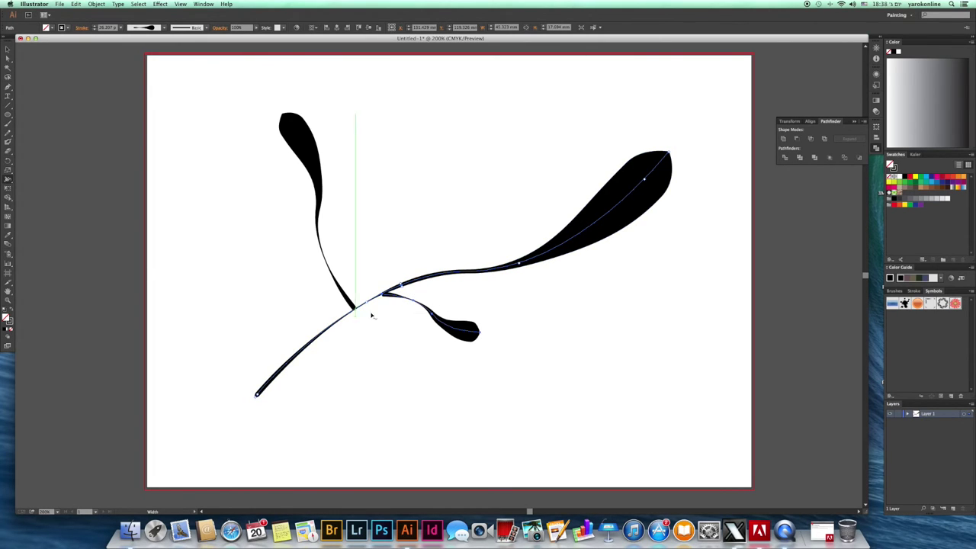
- Nudge the small teardrop leaf slightly up-right and widen its tip
left_click(7, 48)
left_click(531, 408)
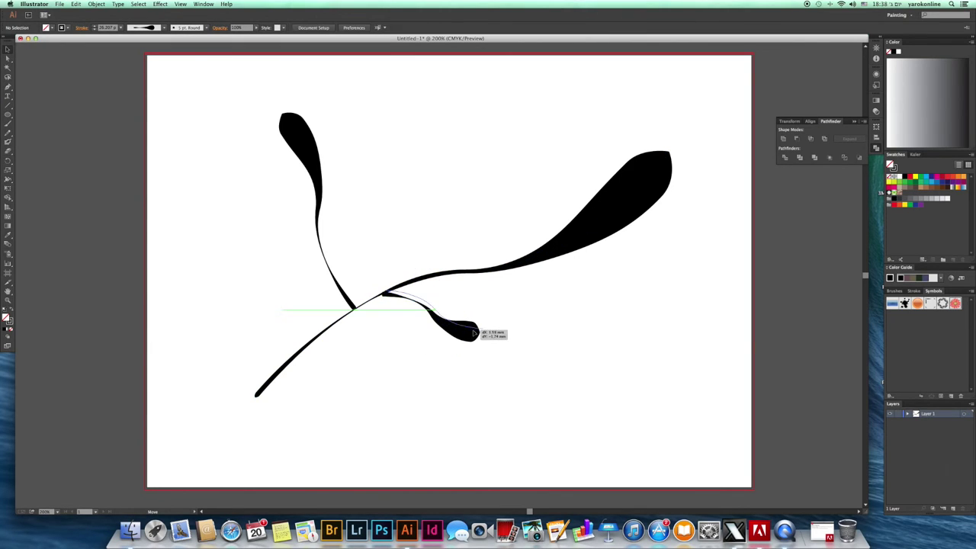
mouse_move(483, 333)
left_mouse_down()
mouse_move(494, 330)
mouse_move(486, 321)
left_mouse_up()
left_click(537, 337)
left_click(555, 329)
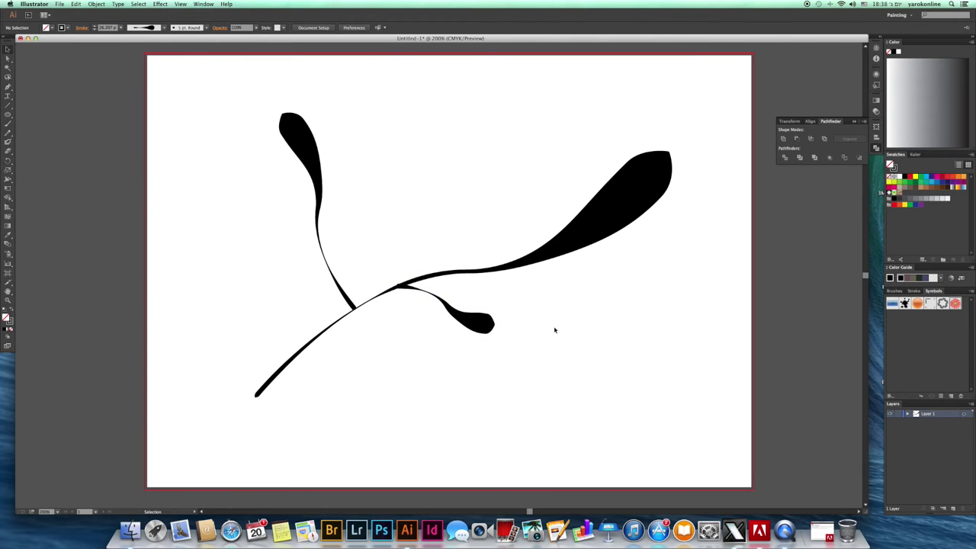
left_click_drag(485, 328, 501, 331)
left_click(611, 369)
- Select all the artwork and apply Object > Expand Appearance to the three strokes
key("super+y")
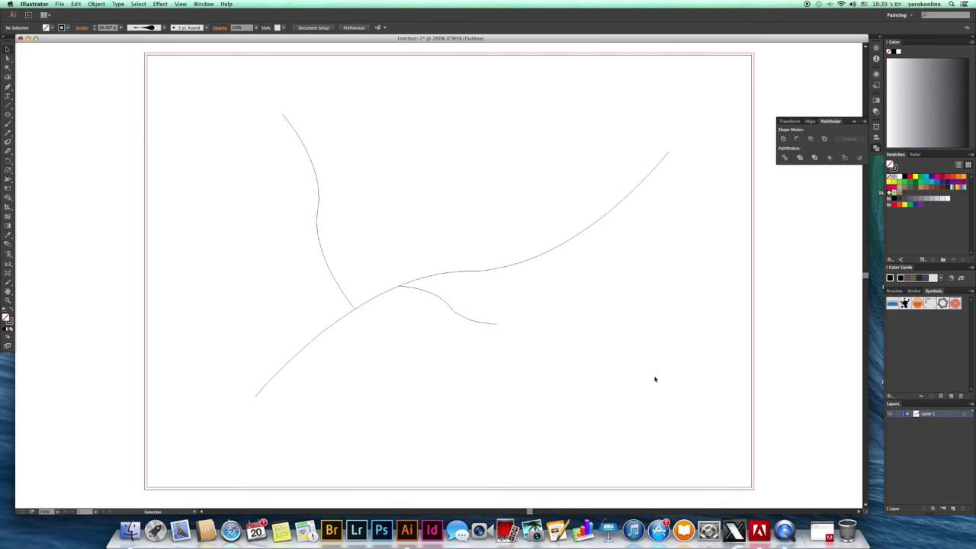
key("super+y")
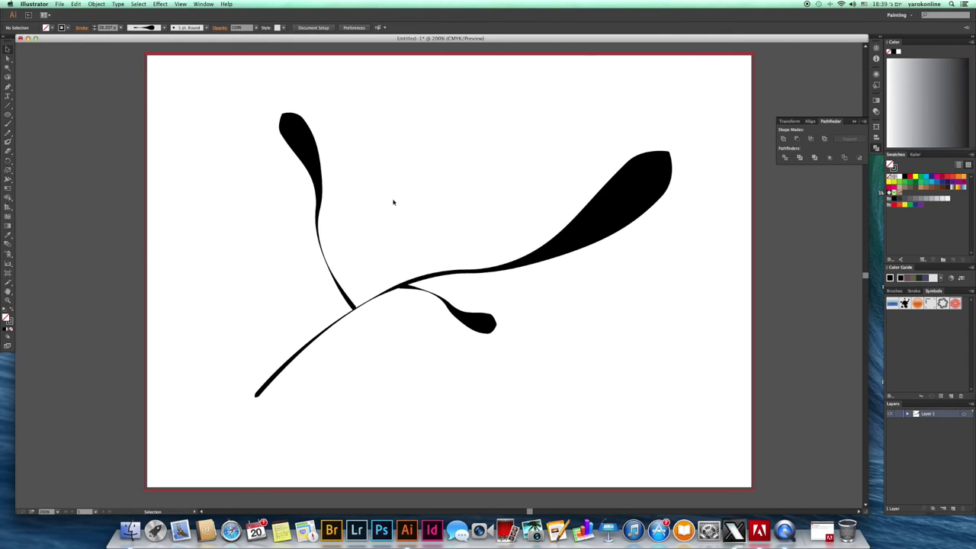
key("super+a")
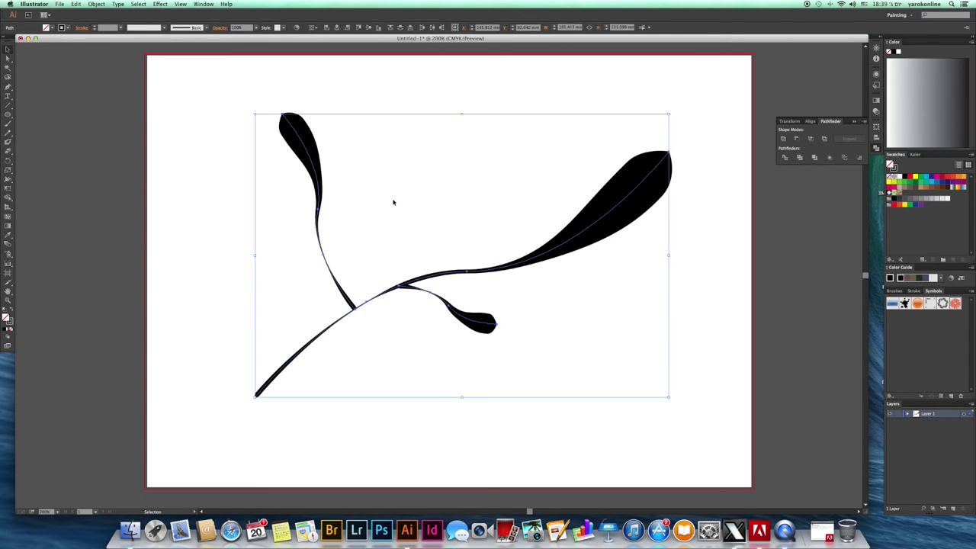
left_click(95, 7)
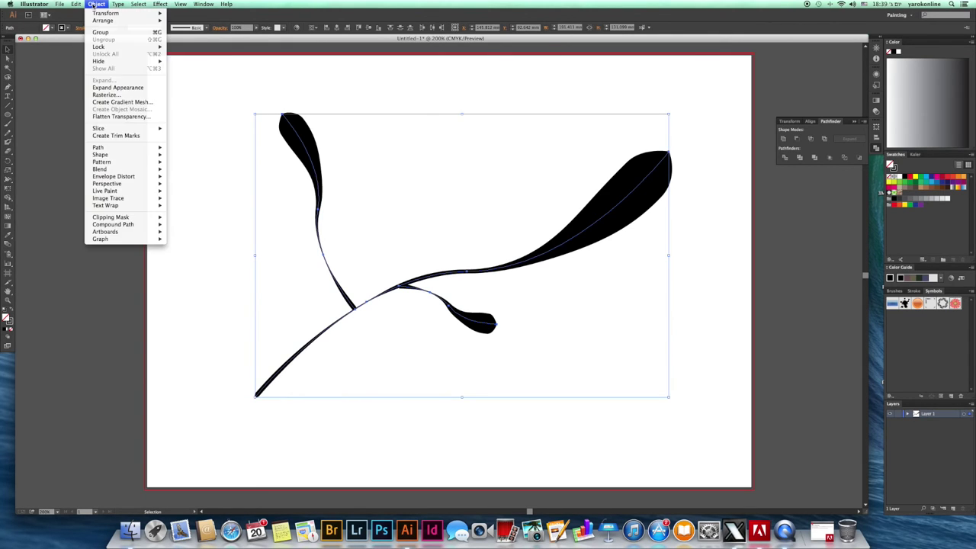
left_click(121, 87)
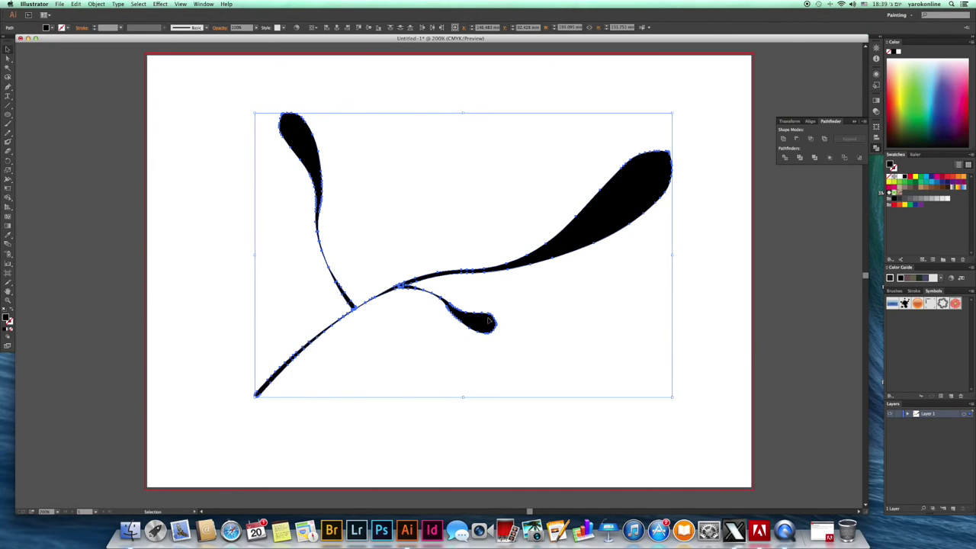
left_click(708, 318)
- Select the expanded teardrop and branch shapes and check their paths in Outline view
left_click(477, 322)
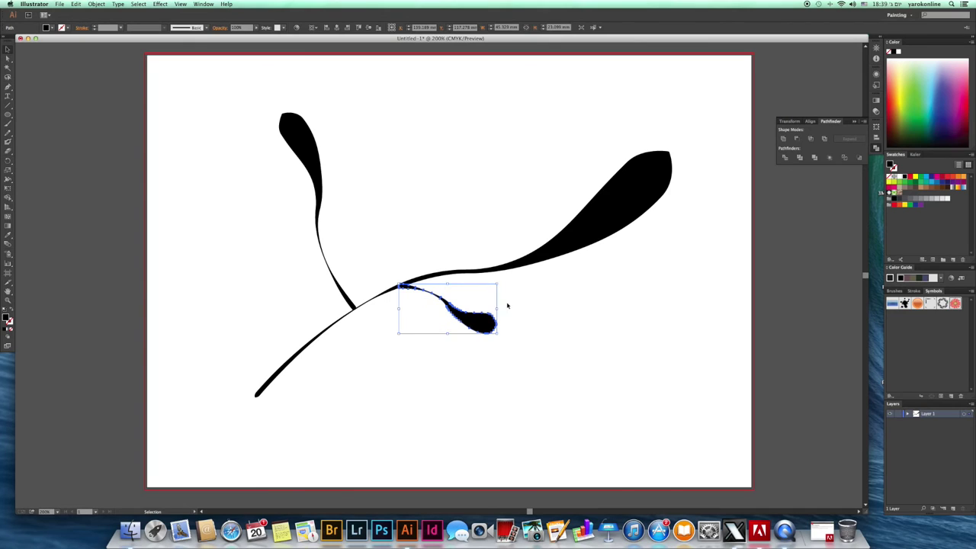
left_click(528, 264)
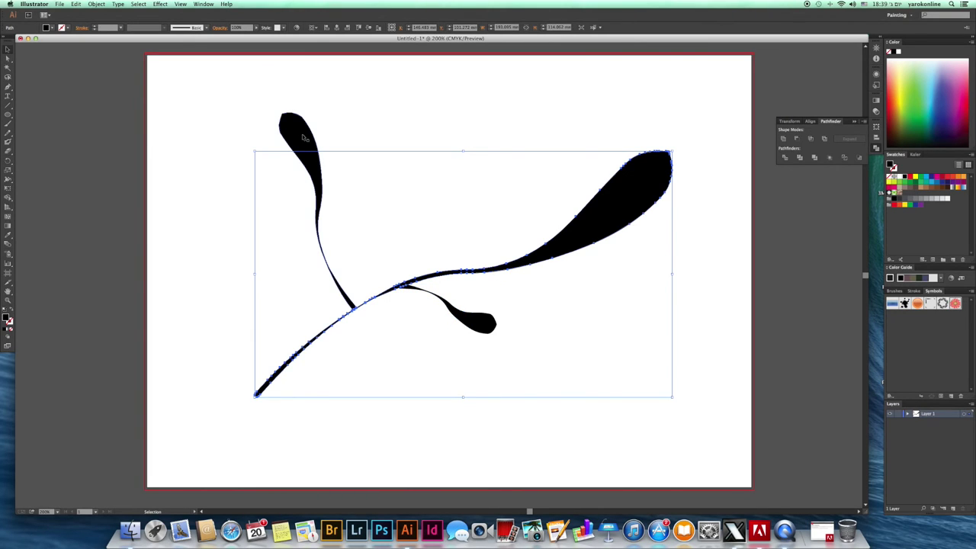
key("super+y")
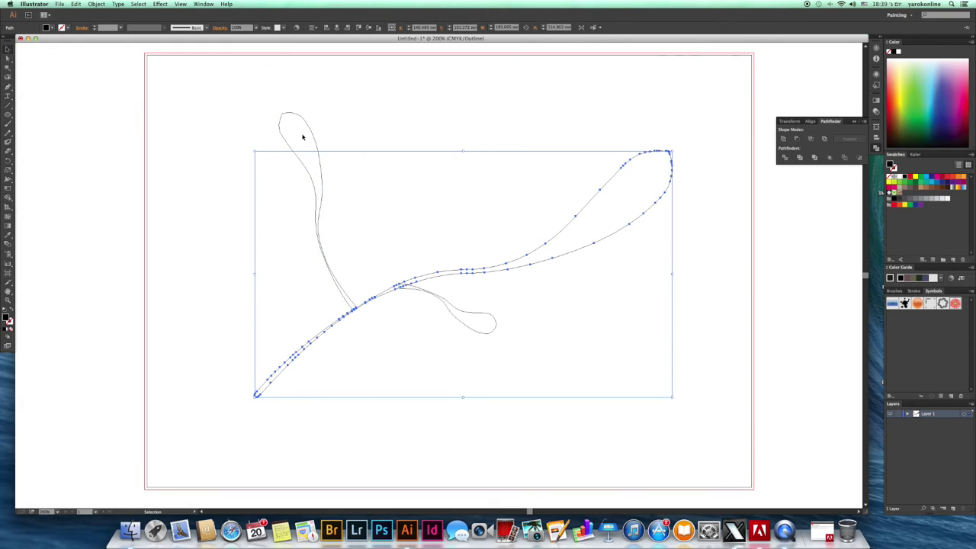
key("super+y")
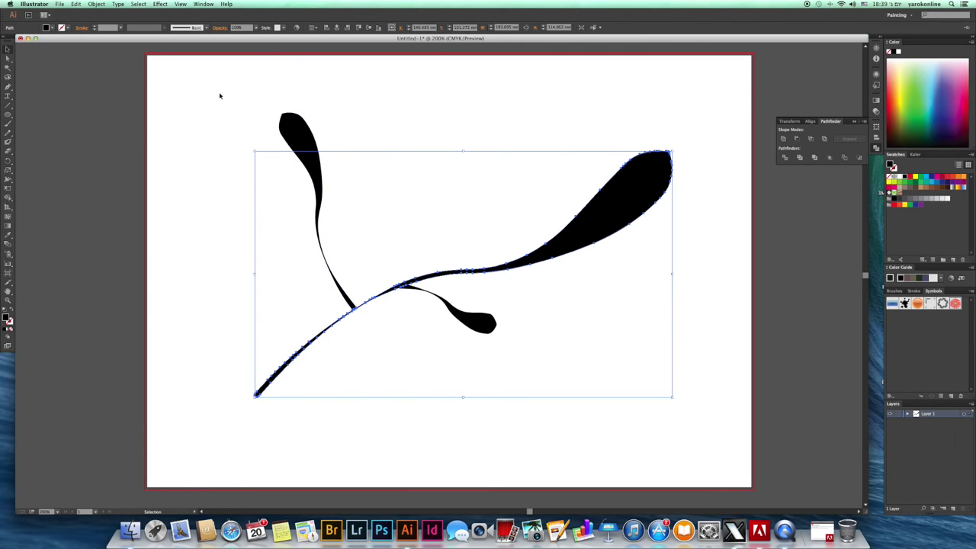
key("a")
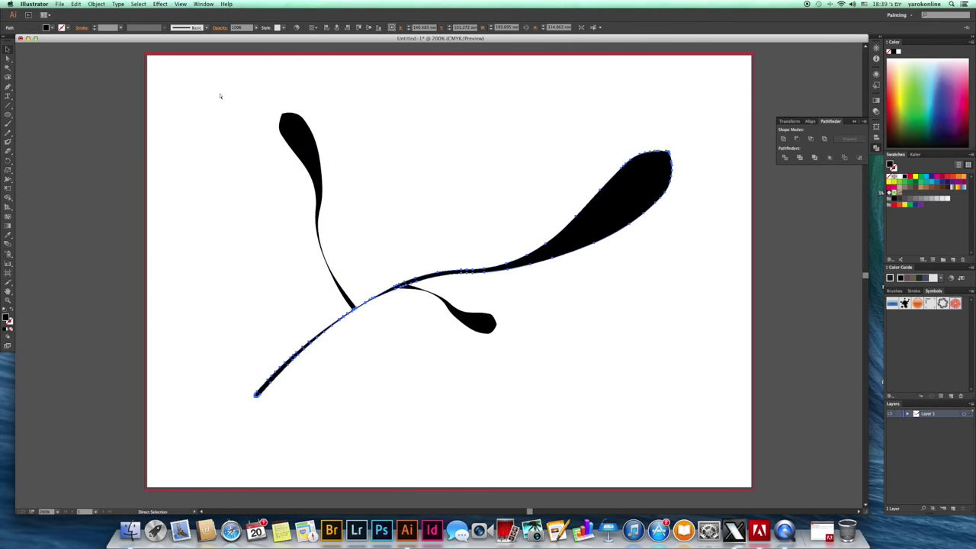
key("v")
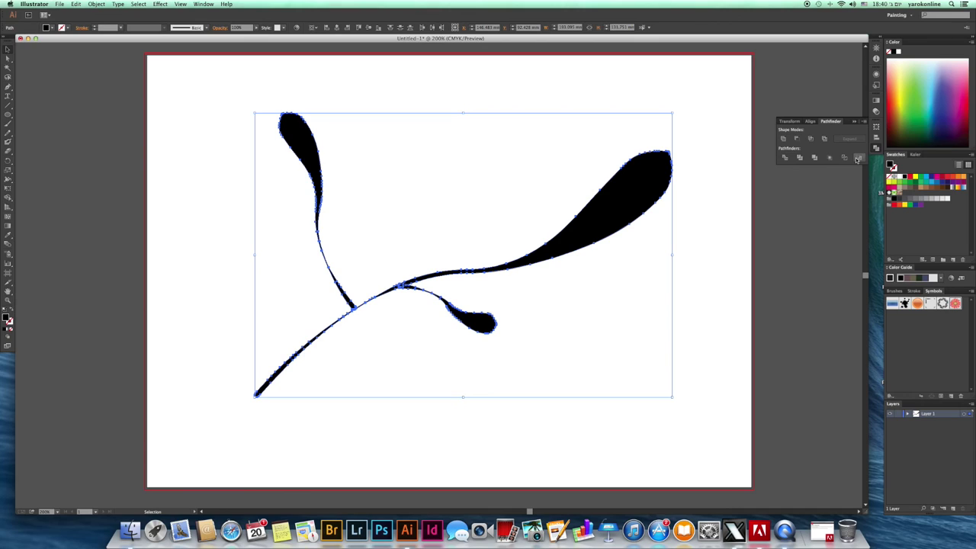
- Apply Pathfinder Unite to combine the branch and three leaf shapes into one path
left_click(785, 159)
left_click(782, 140)
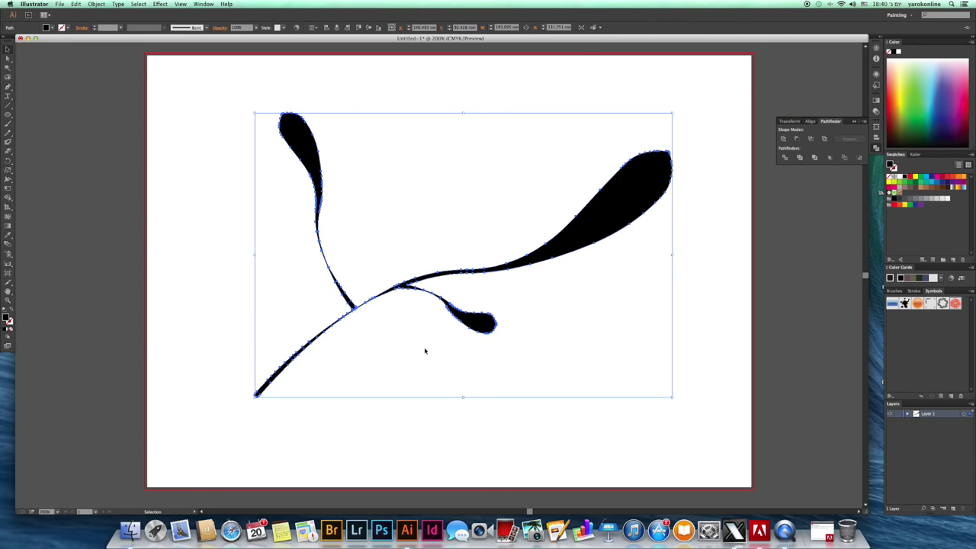
- Inspect the merged path's points in Outline view, then return to Preview
key("cmd+y")
left_click(404, 451)
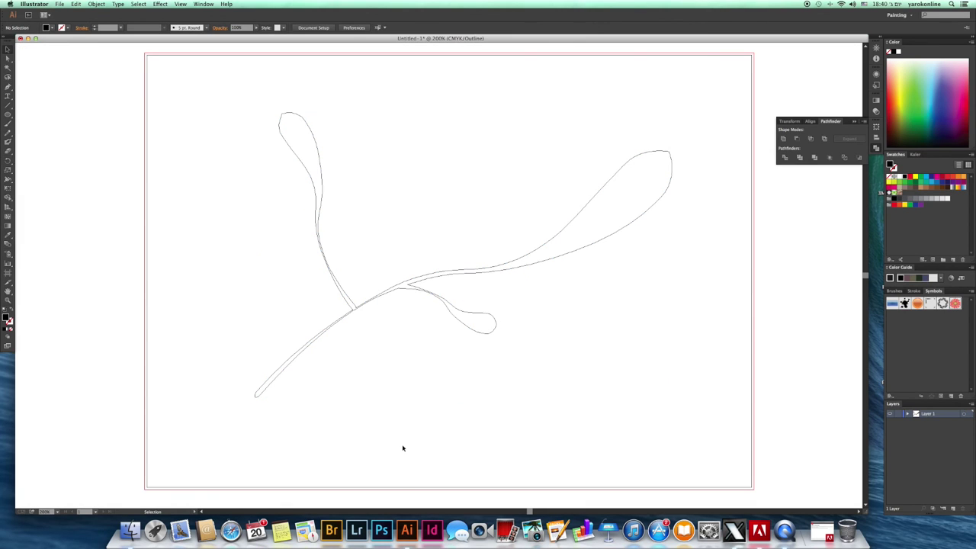
left_click(408, 290)
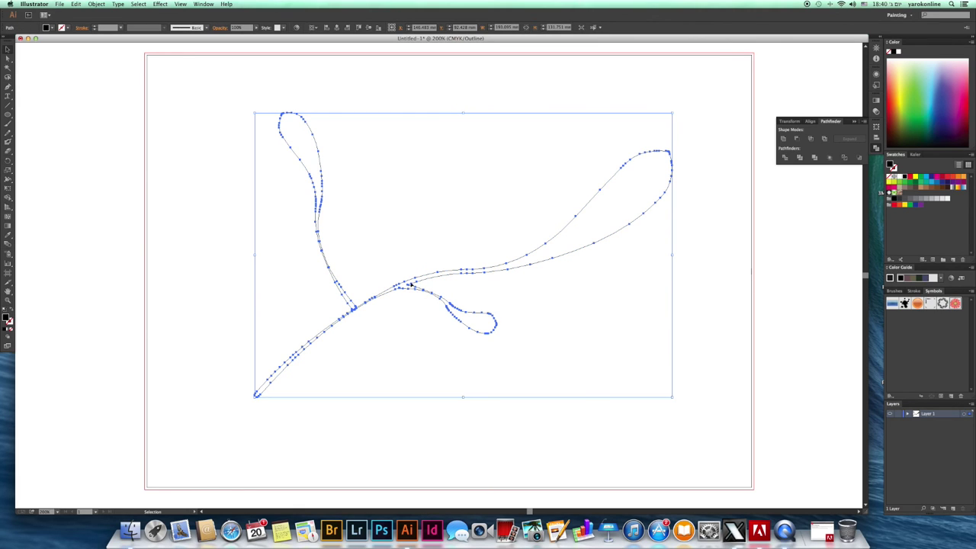
left_click(382, 409)
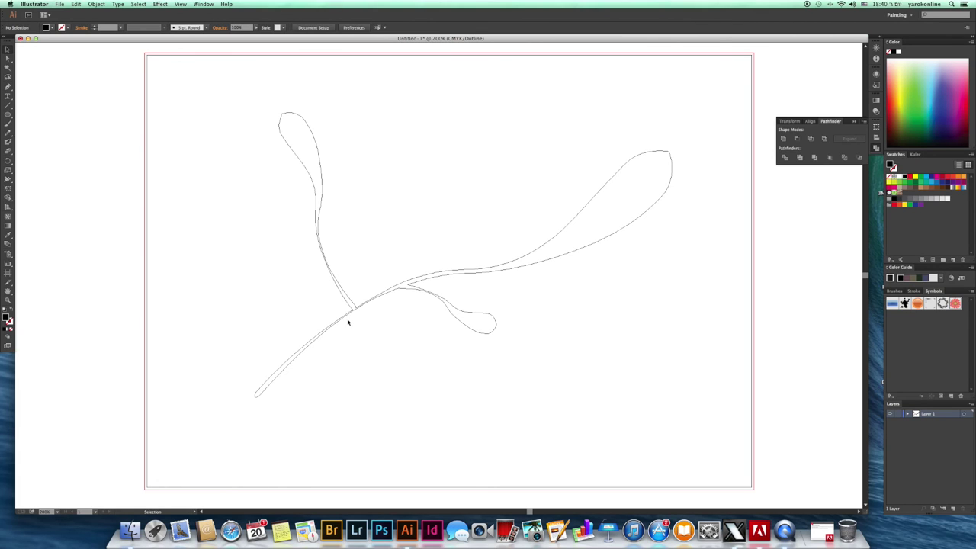
key("super+y")
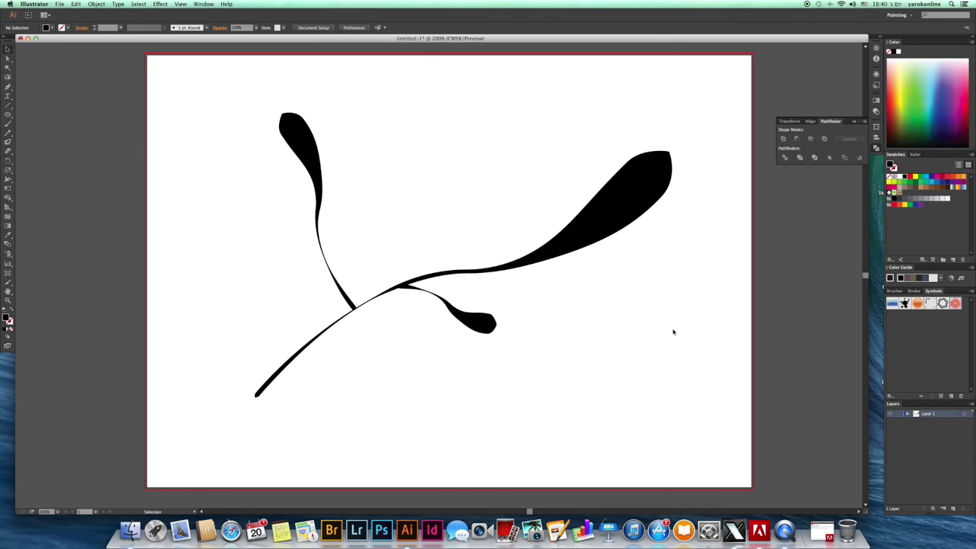
- Close the Pathfinder panel, leaving the united black branch alone on the artboard
left_click(8, 181)
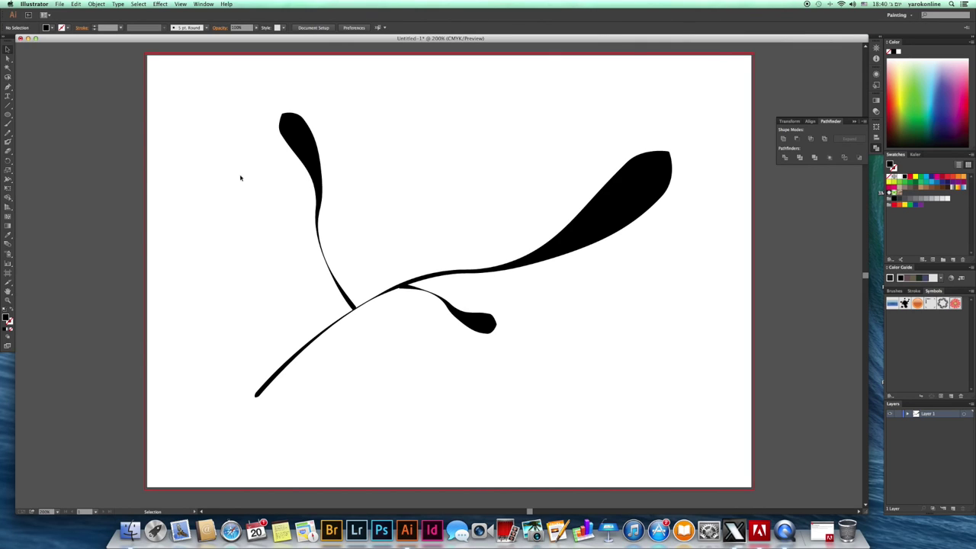
left_click(854, 122)
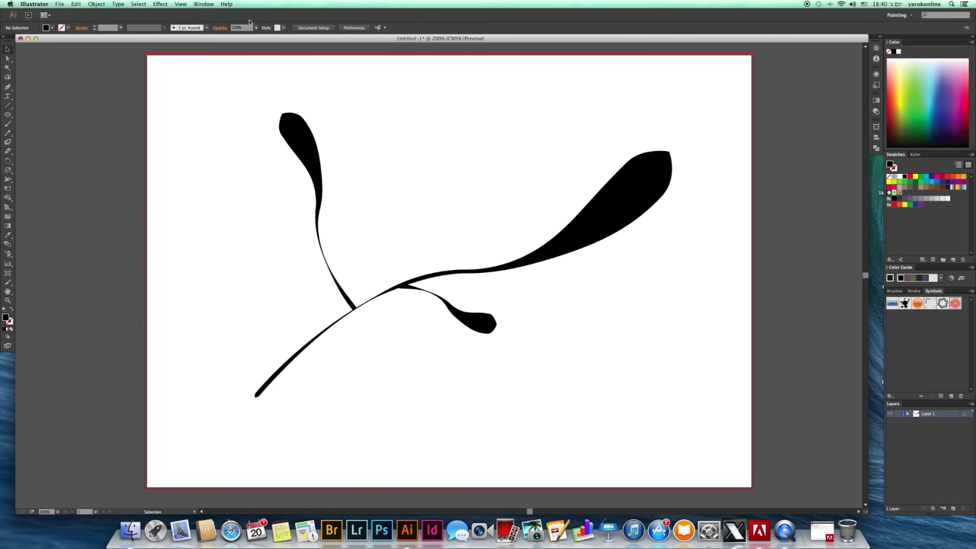
left_click(204, 5)
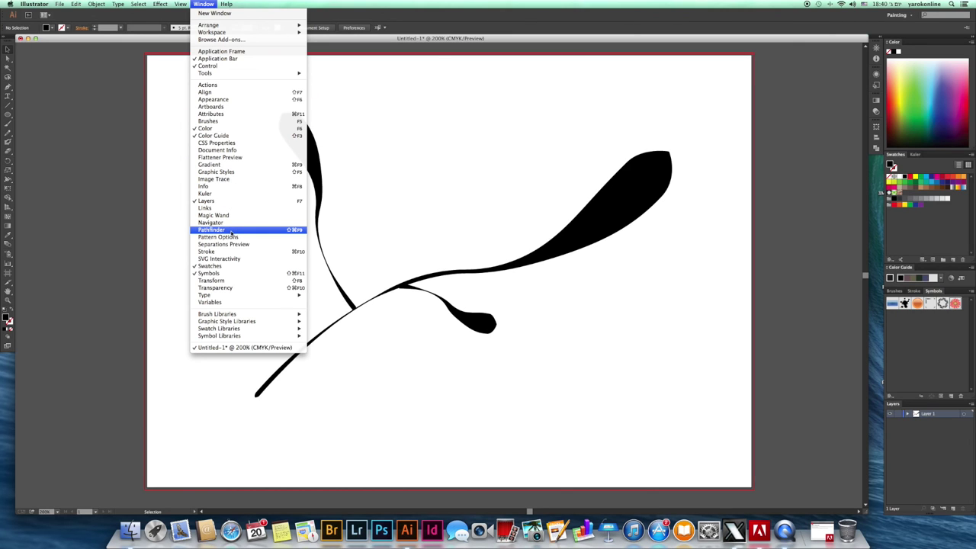
left_click(632, 322)
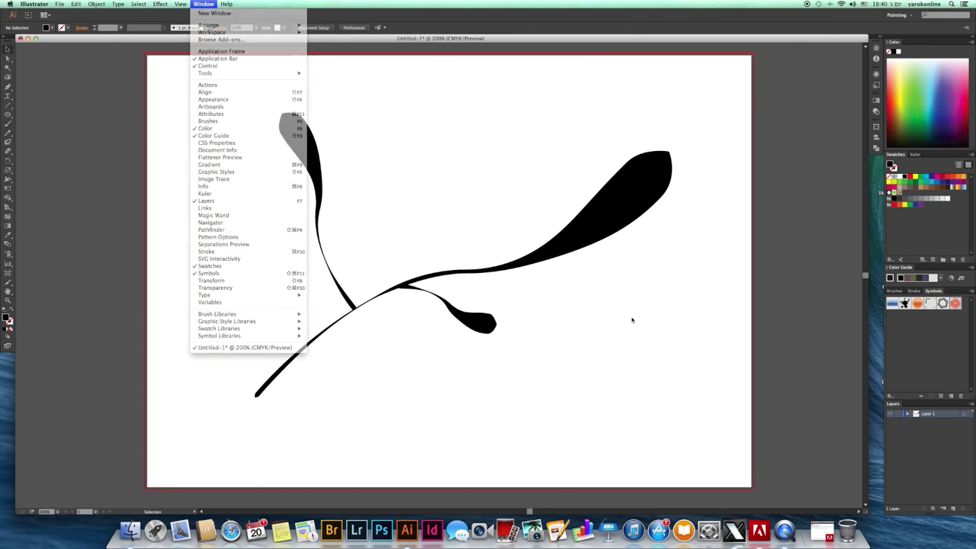